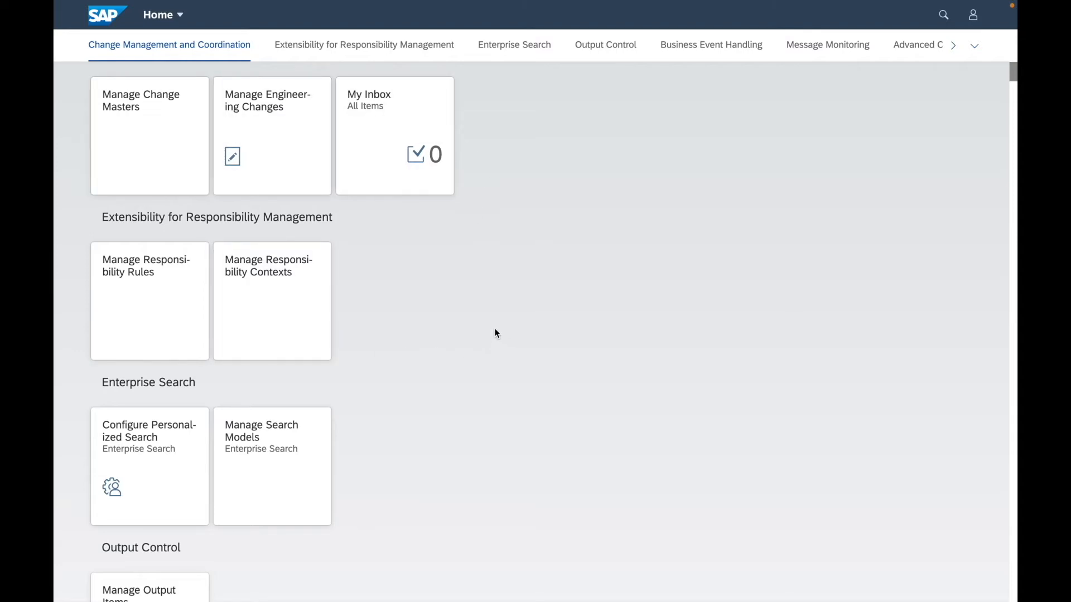
Search for "Migrate your data" and open the Migrate Your Data - Migration Cockpit app.
click(942, 16)
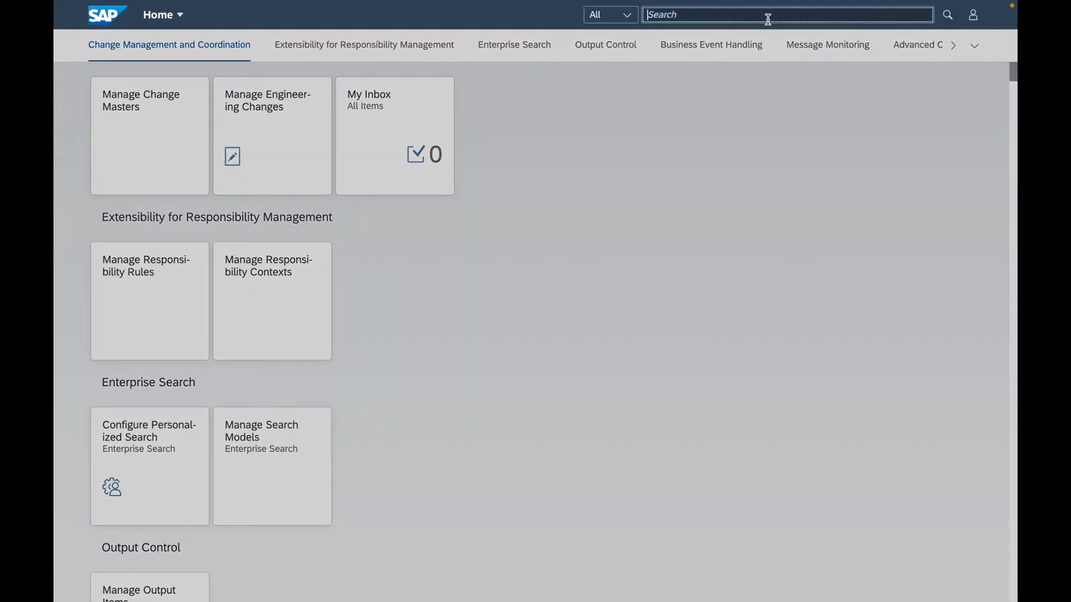
text(Migrate your data)
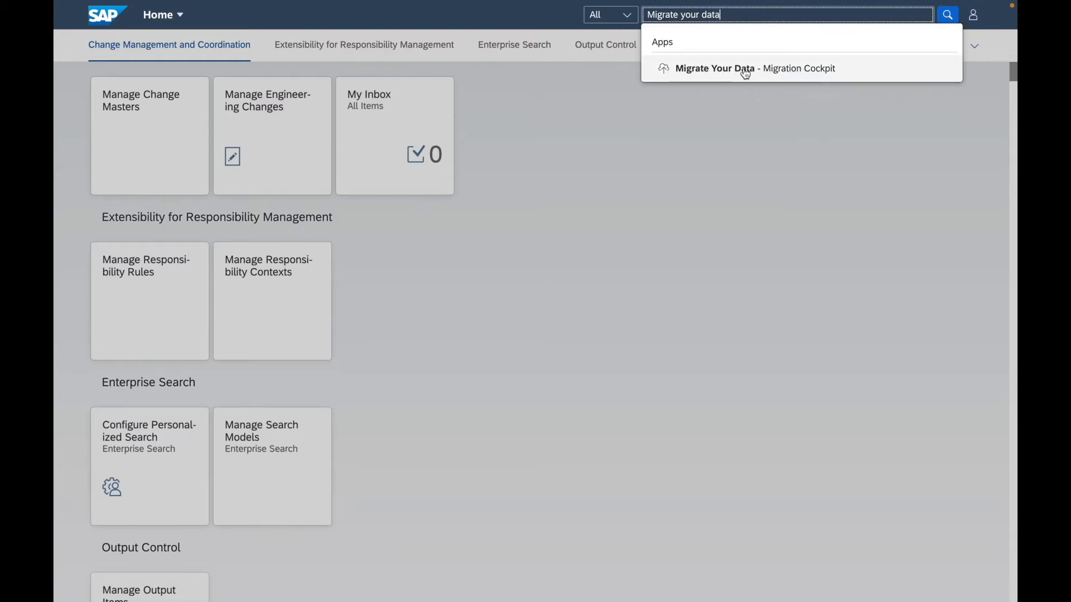
click(727, 69)
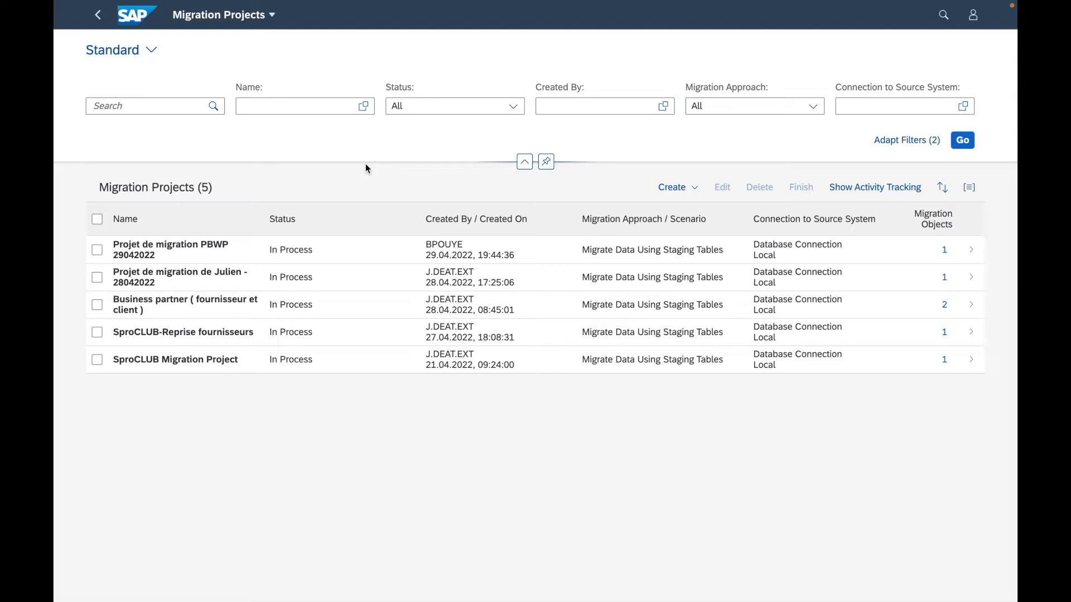
Examine the migration project filters, including the options offered for Status and Migration Approach.
click(182, 107)
click(238, 108)
click(418, 106)
click(507, 111)
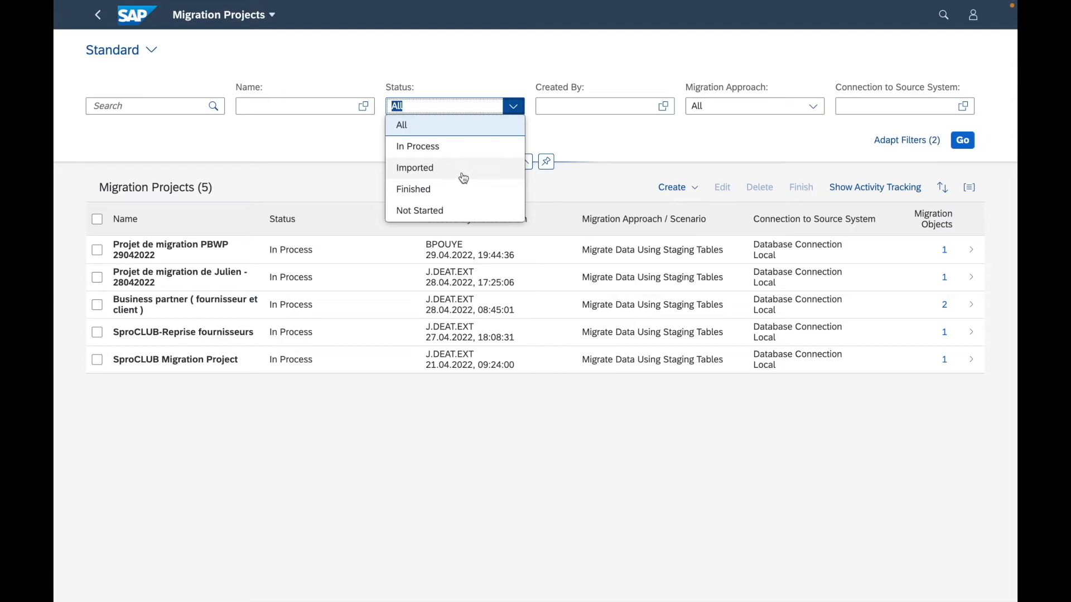
click(564, 107)
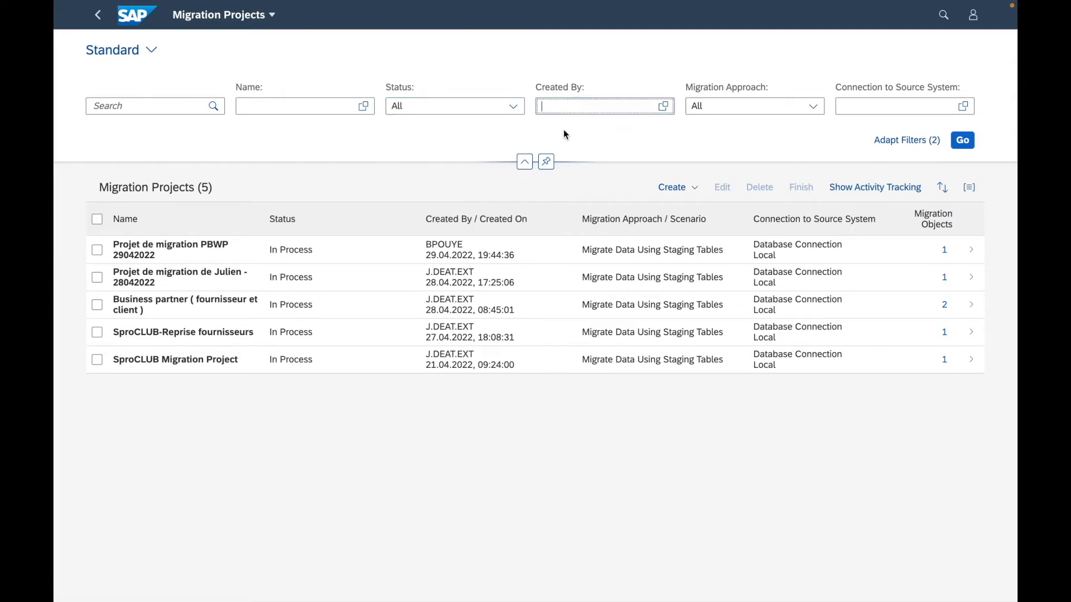
click(813, 107)
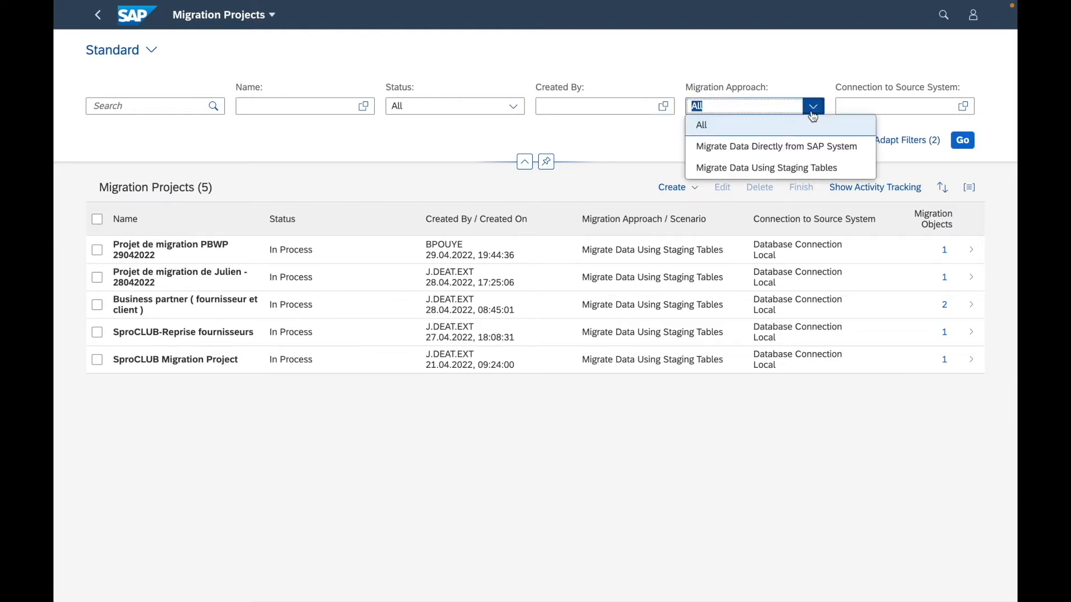
click(813, 114)
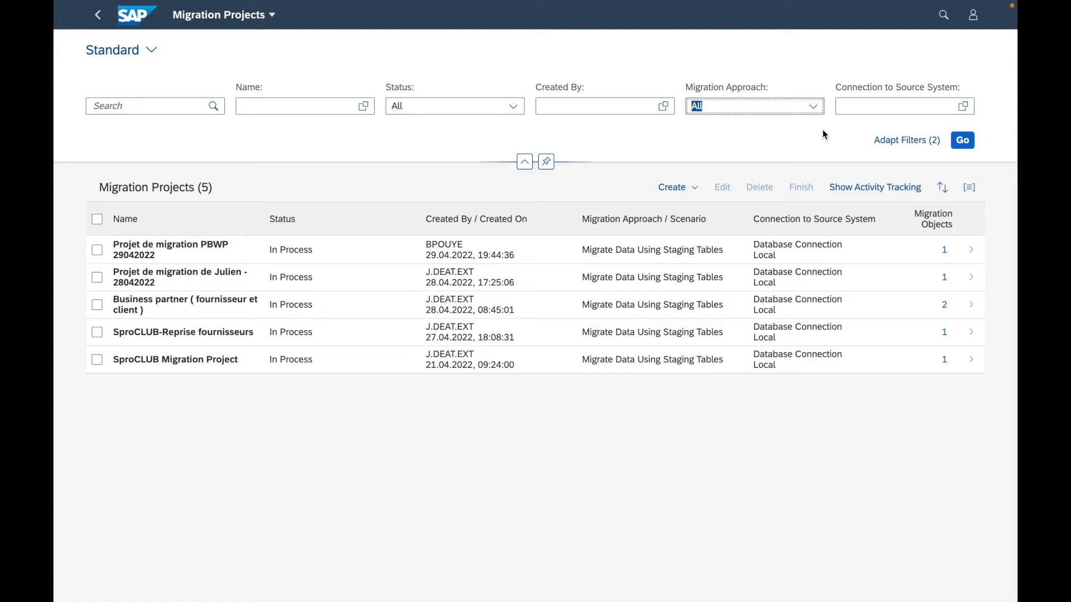
click(437, 407)
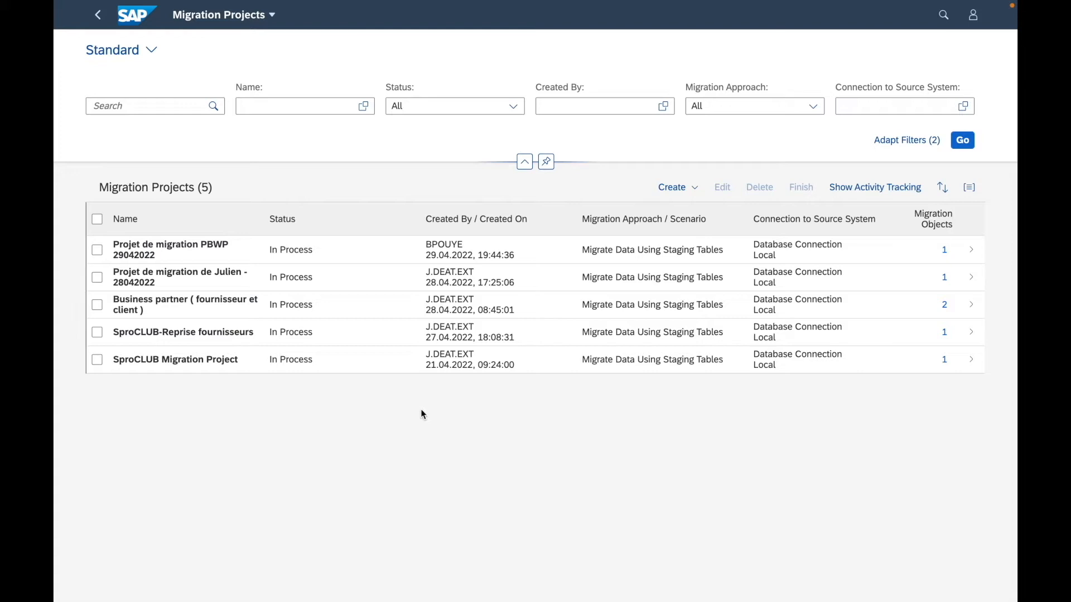
Open the project "Projet de migration PBWP 29042022" to view its migration objects.
click(96, 250)
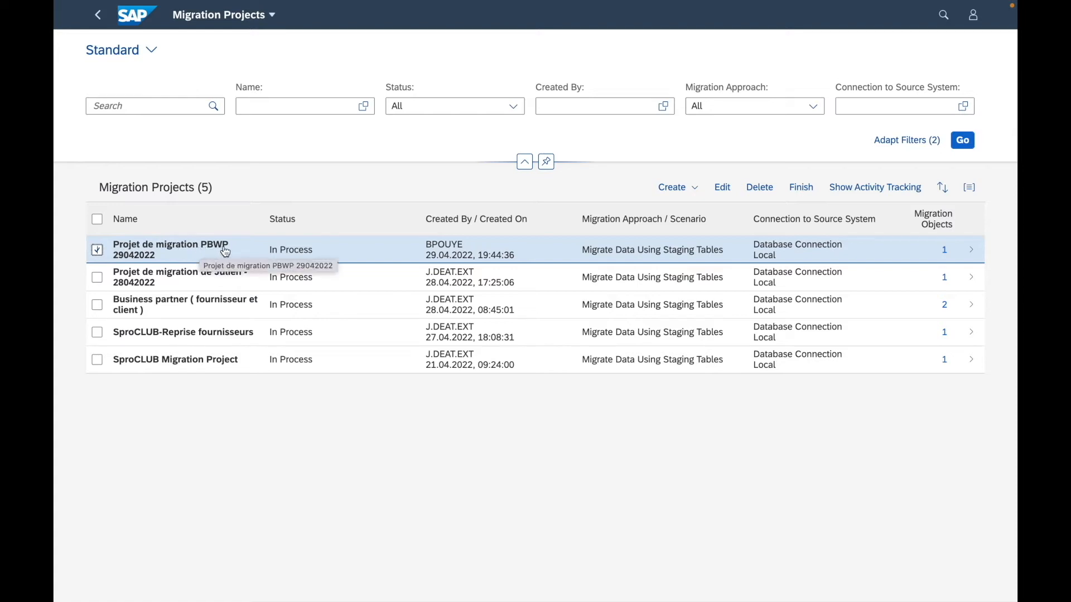
click(289, 258)
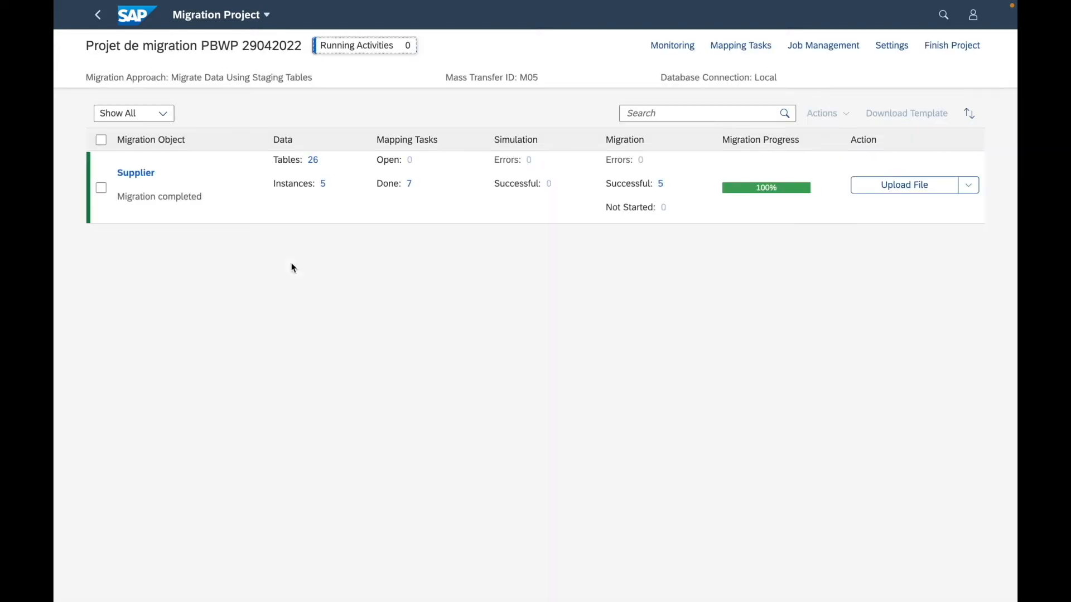
drag(85, 45, 302, 45)
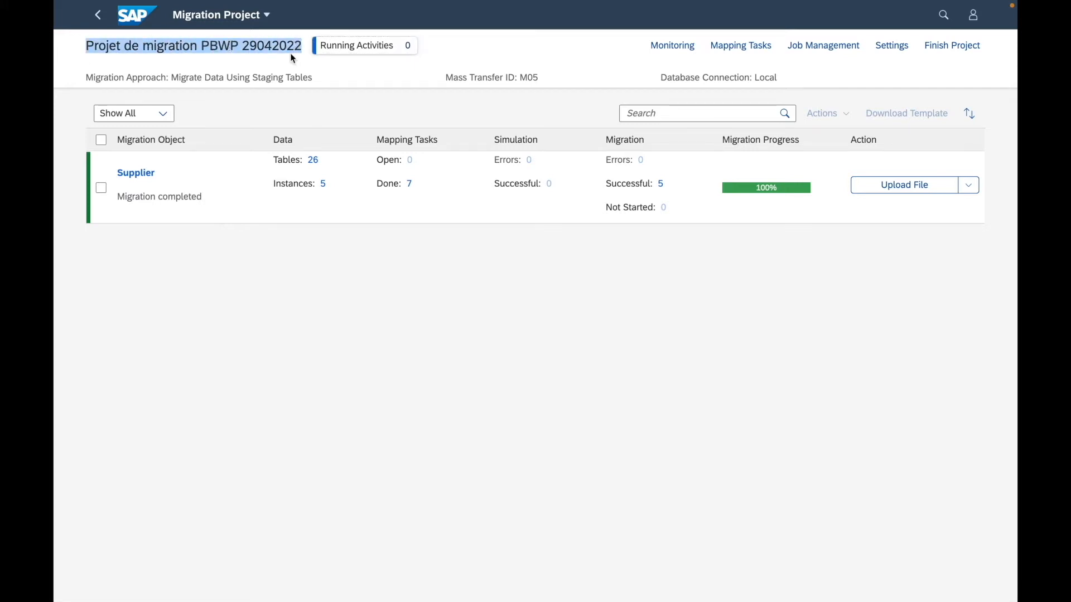
click(252, 46)
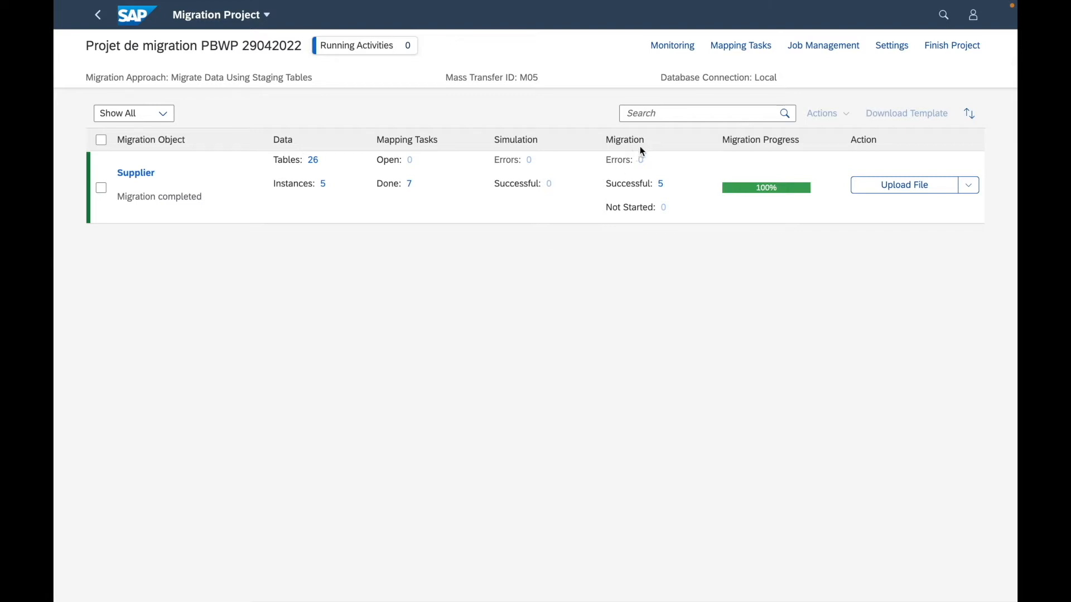
Review the successfully migrated Supplier instances of the project and return to the migration projects list.
drag(643, 146, 593, 143)
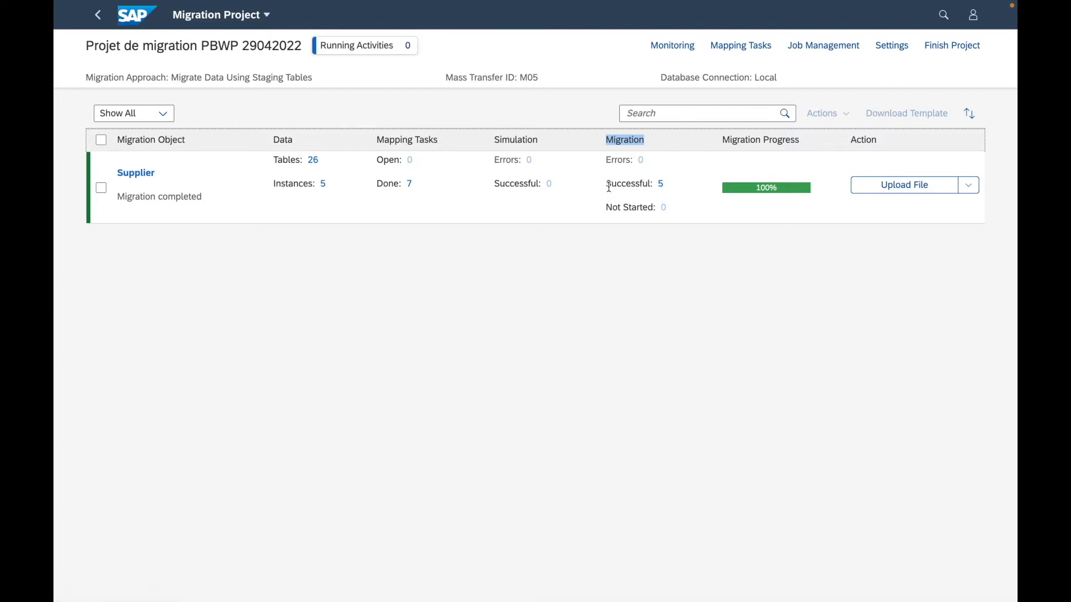
drag(606, 184, 651, 184)
click(674, 187)
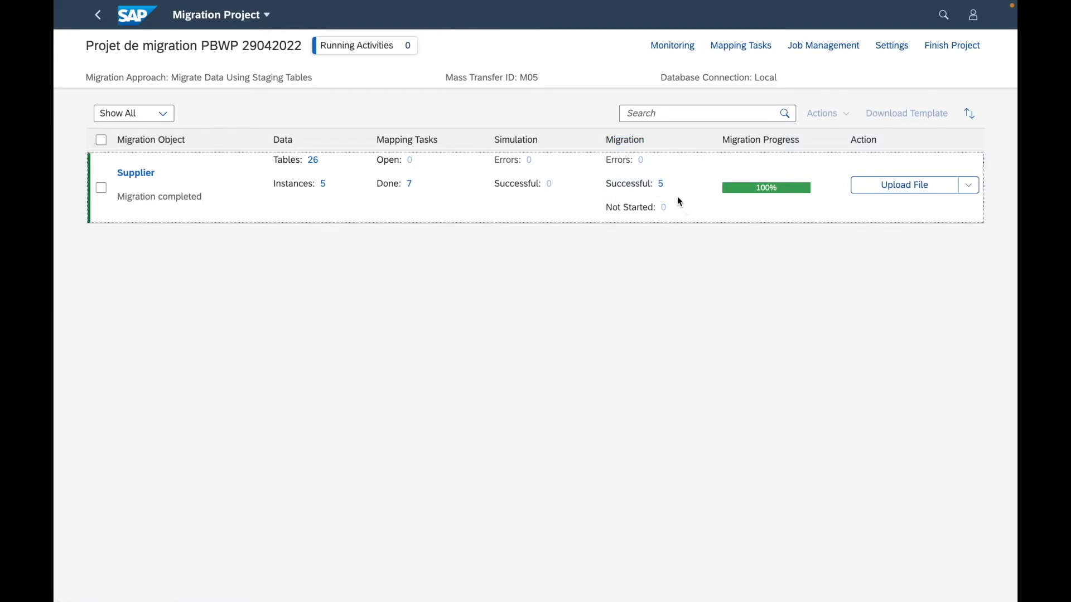
click(661, 184)
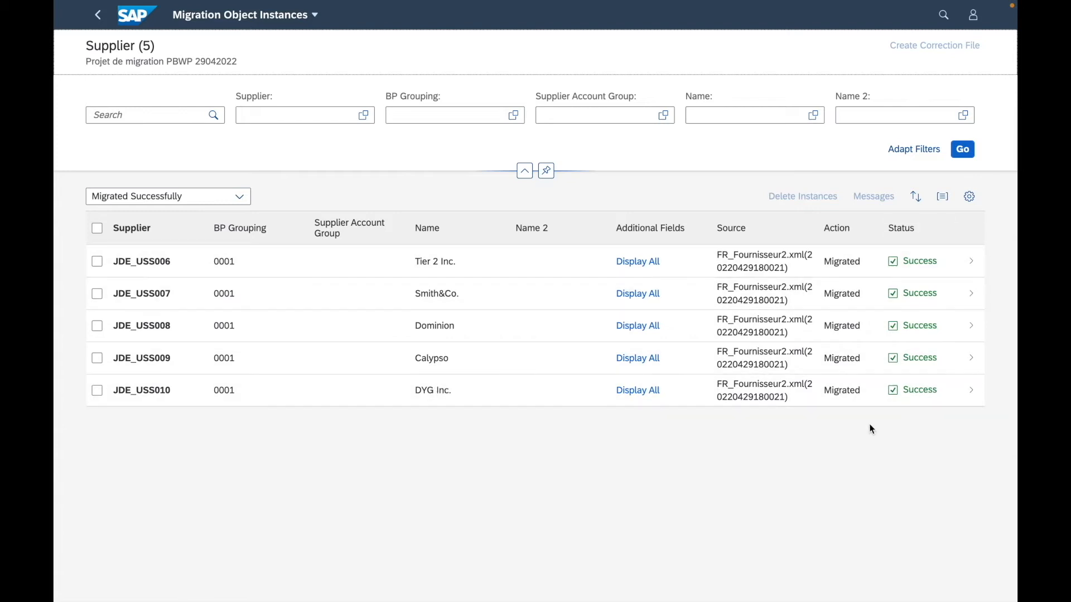
click(97, 14)
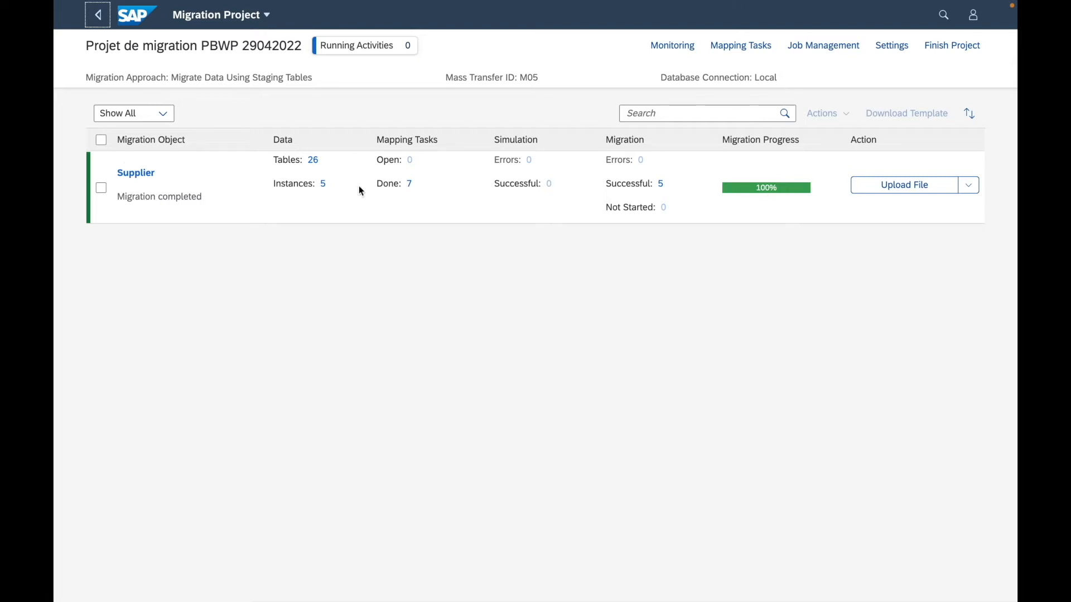
click(96, 22)
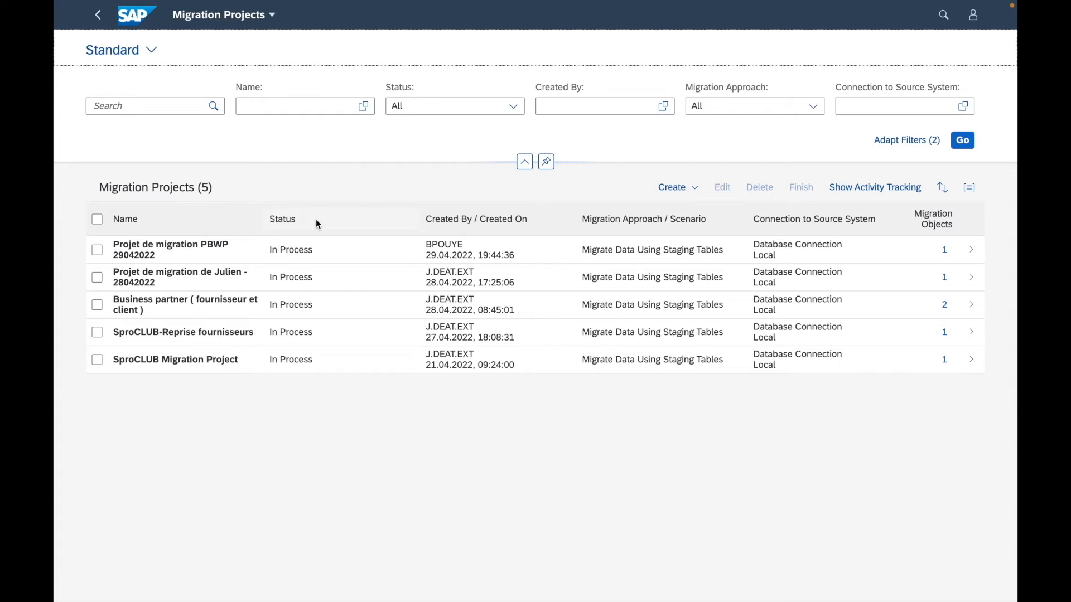
Create a migration project using staging tables, name it "Migrate PM master data", and proceed to the migration objects.
click(675, 191)
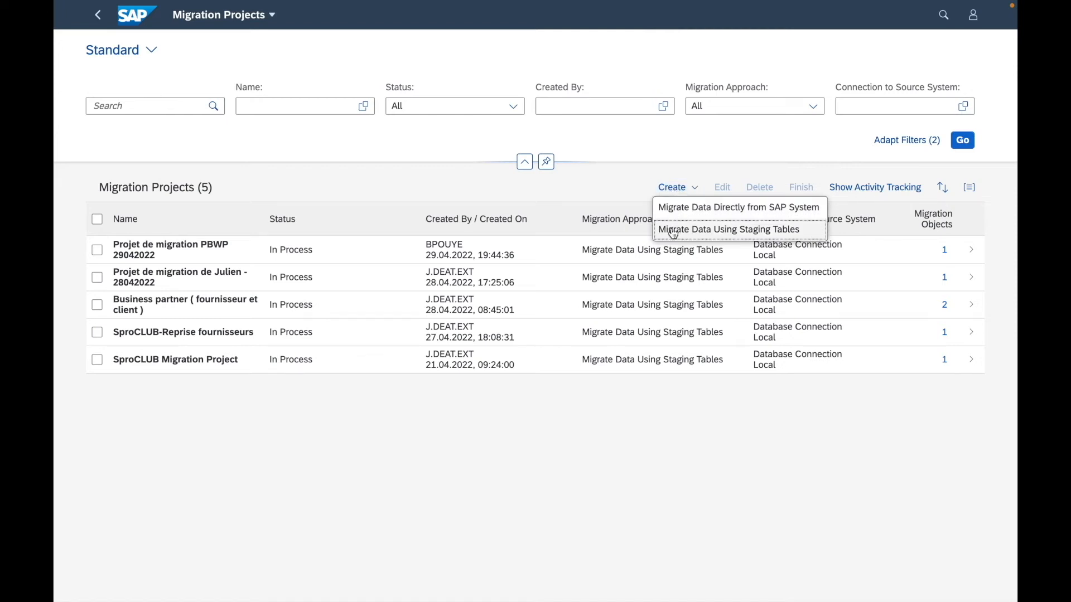
click(746, 234)
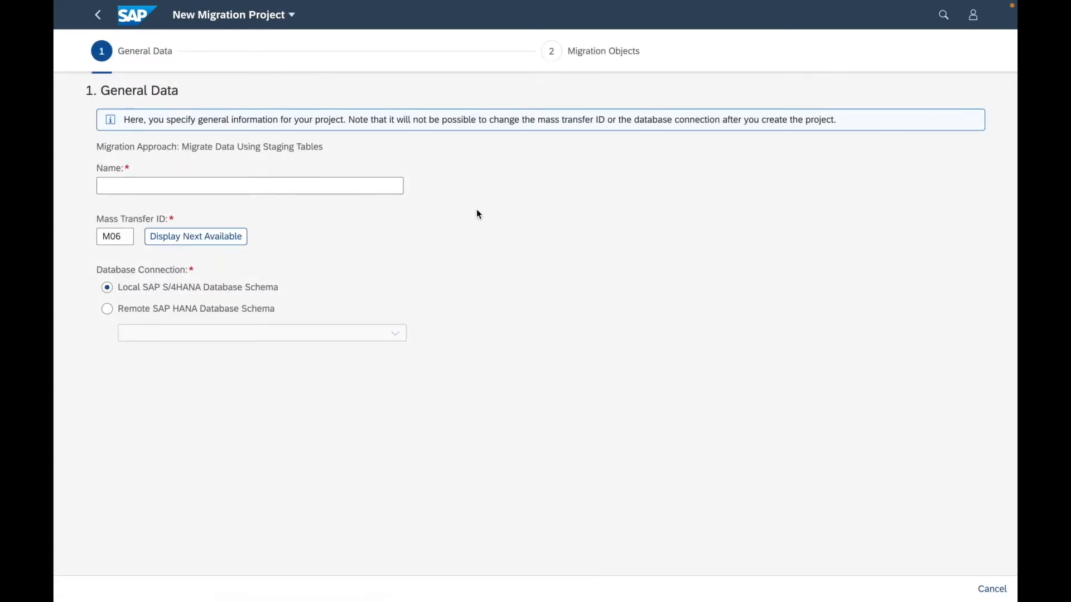
click(192, 185)
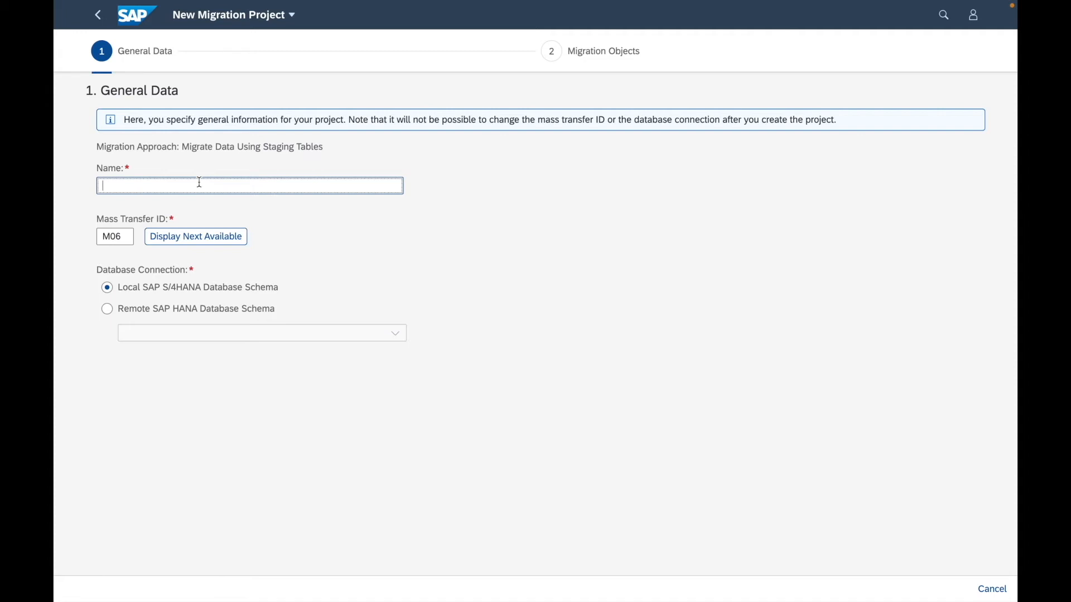
text(Migrate )
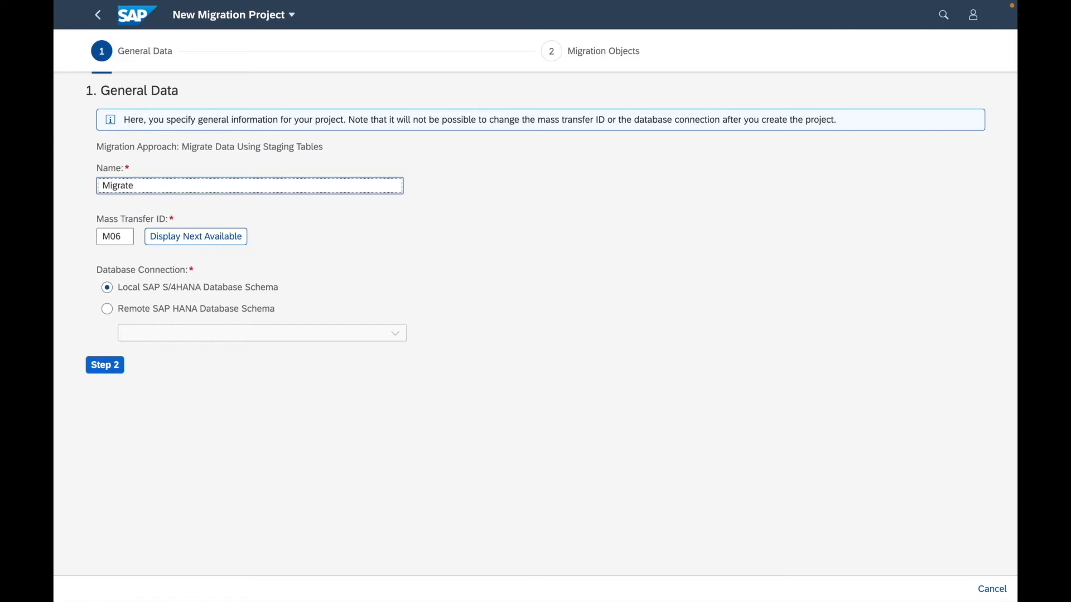
text(PM master data)
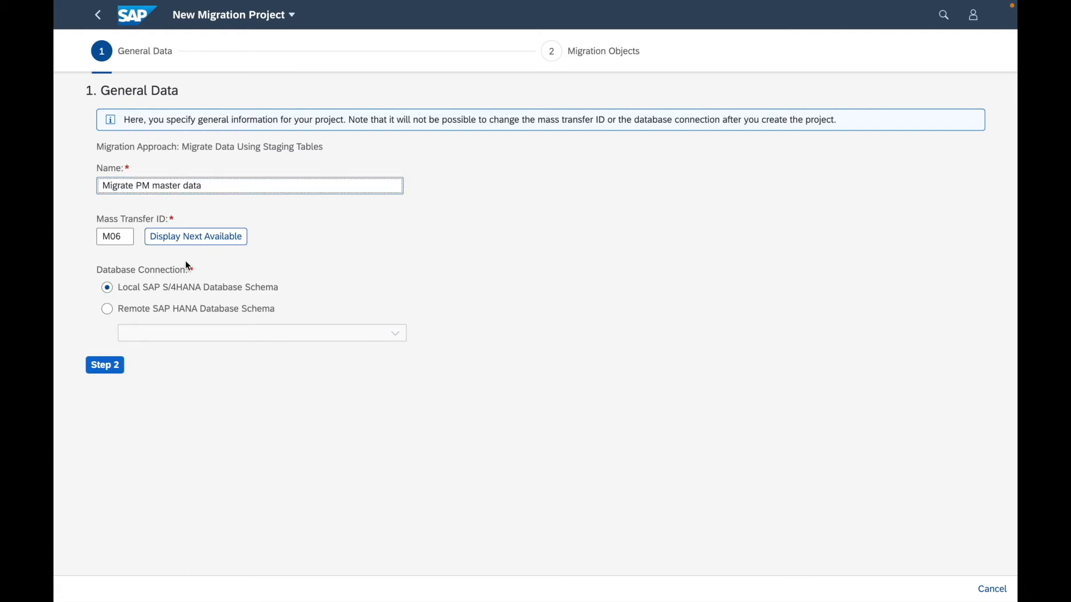
click(102, 370)
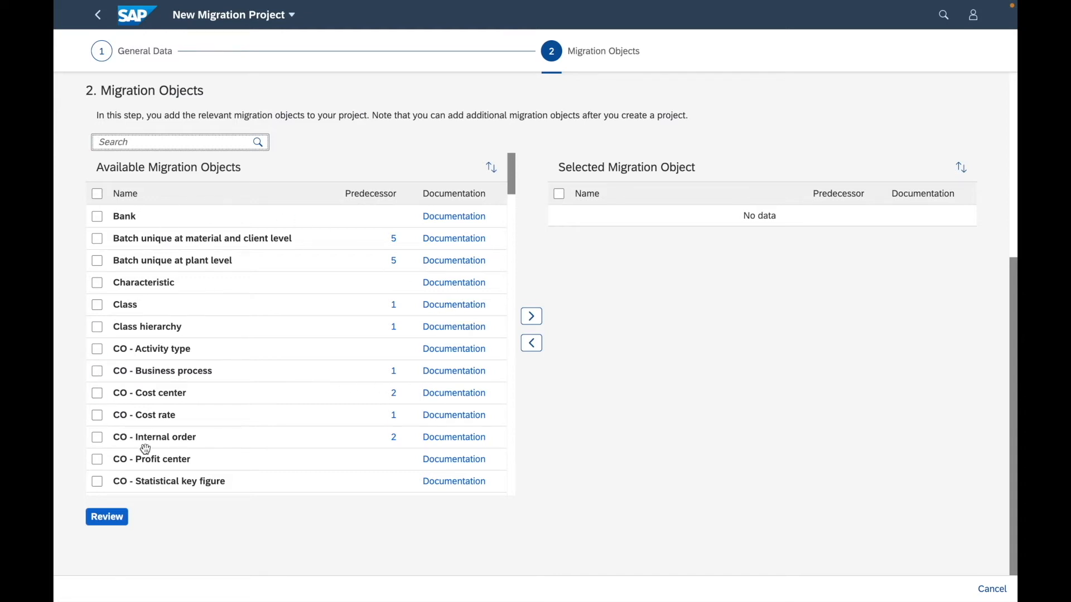
Add only the PM - Equipment object from the available migration objects to the project's selected objects.
scroll(315, 437, down, 2)
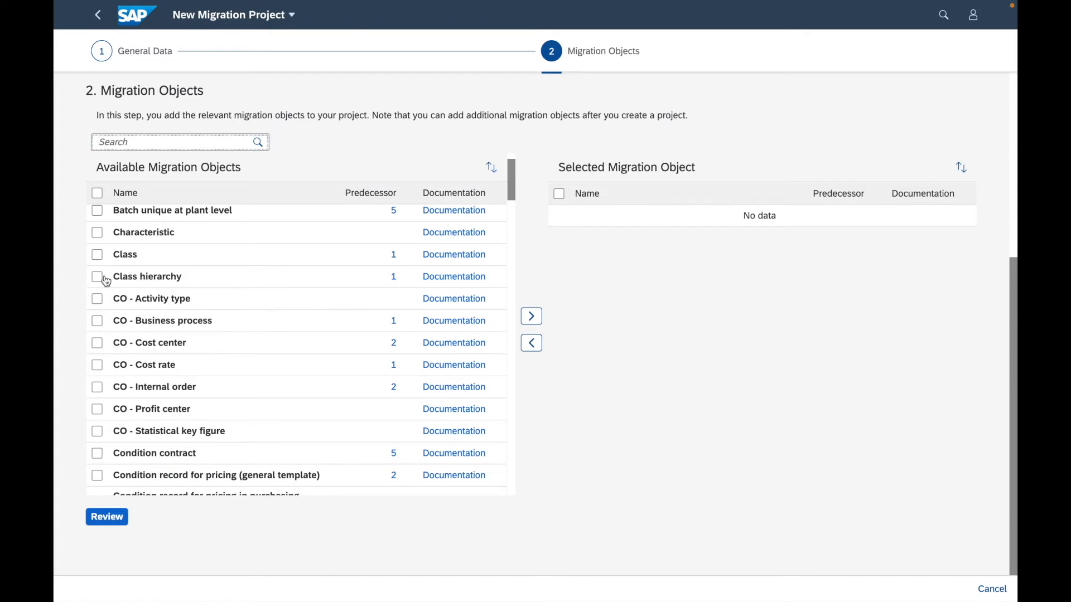
scroll(148, 296, down, 2)
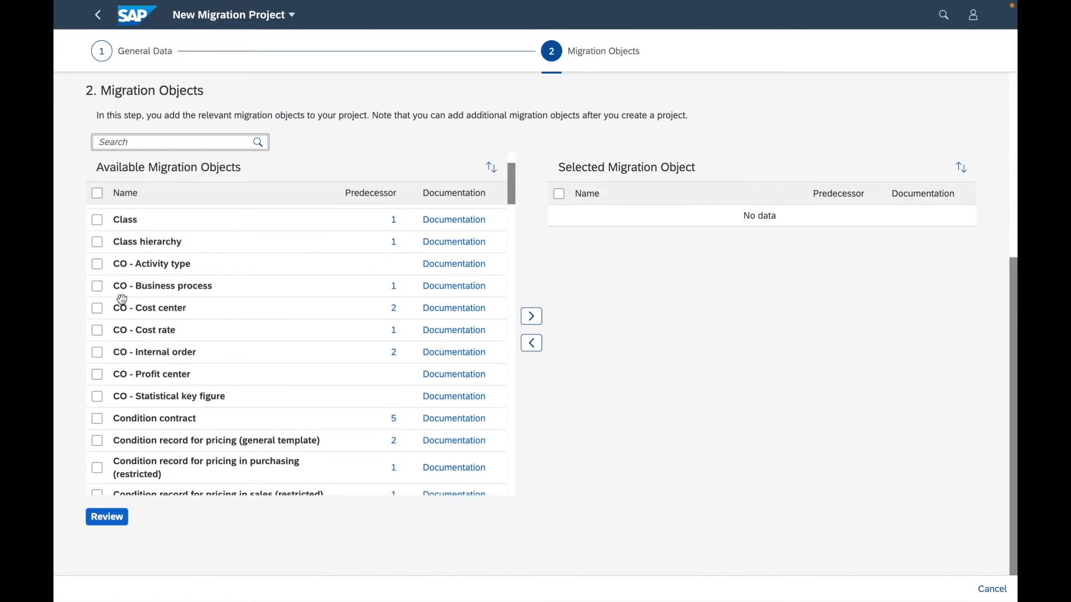
scroll(120, 306, down, 6)
scroll(126, 318, down, 10)
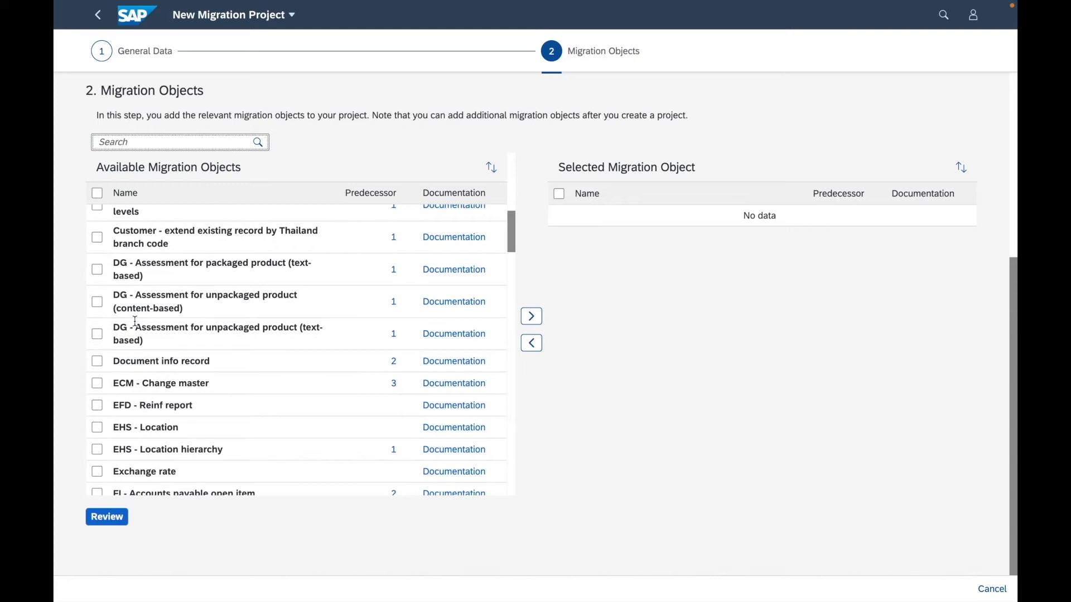
scroll(145, 279, down, 4)
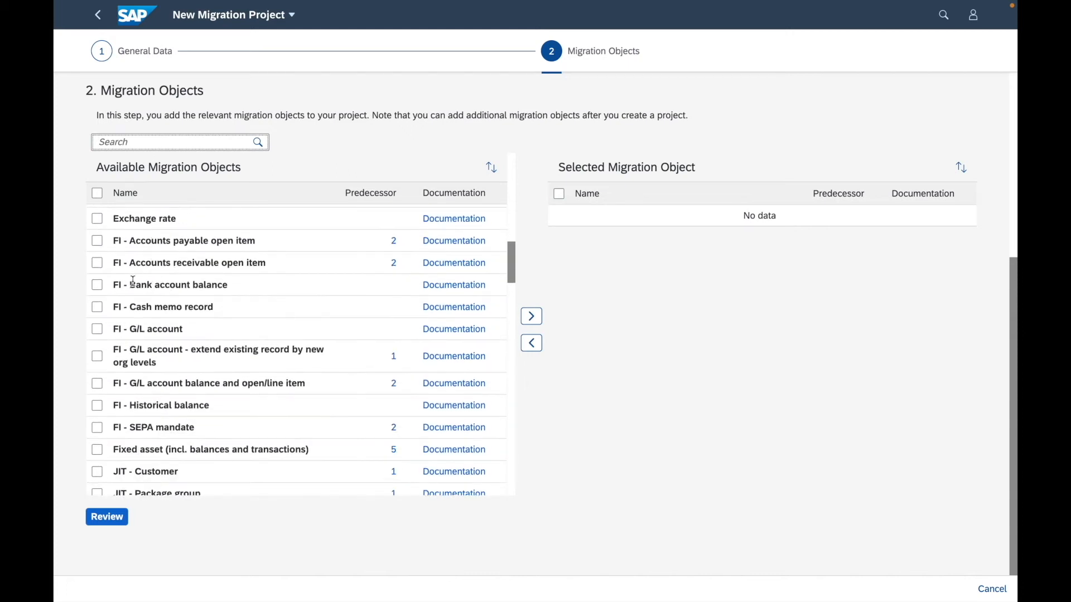
scroll(156, 318, down, 15)
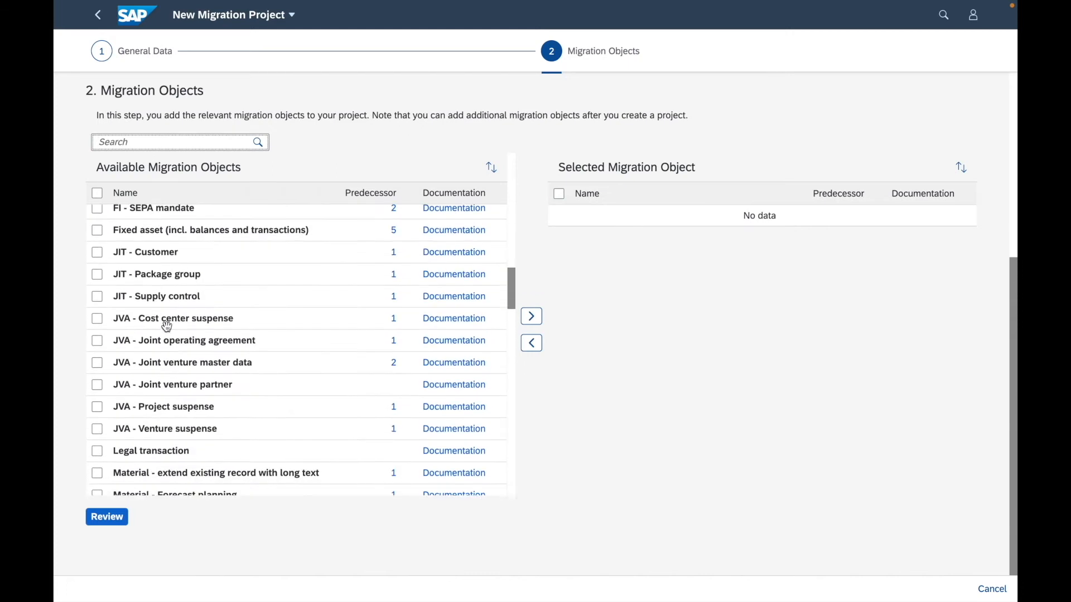
scroll(166, 328, down, 7)
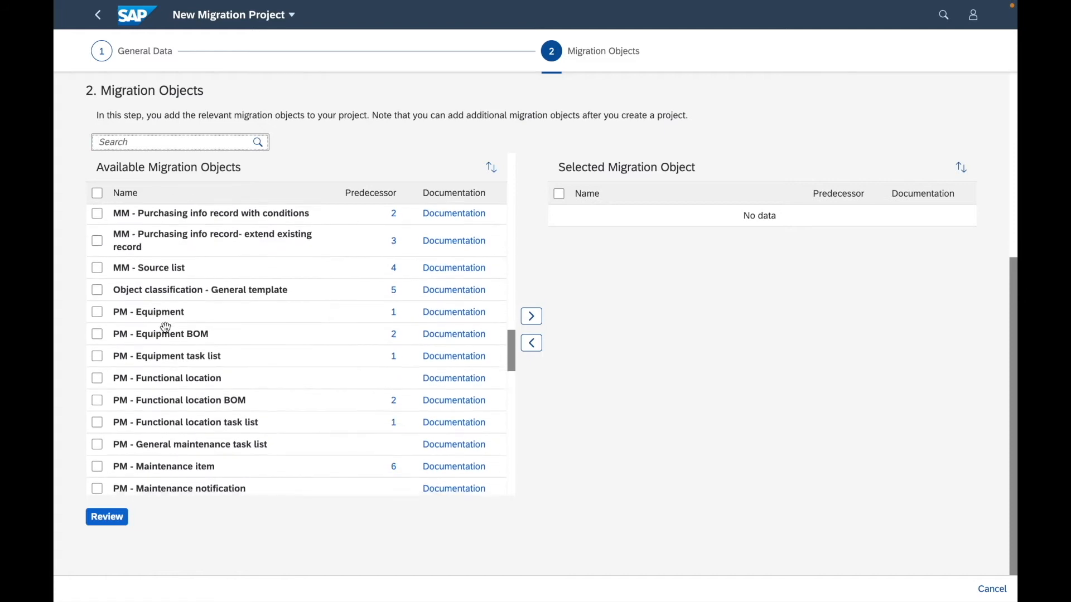
scroll(166, 327, up, 3)
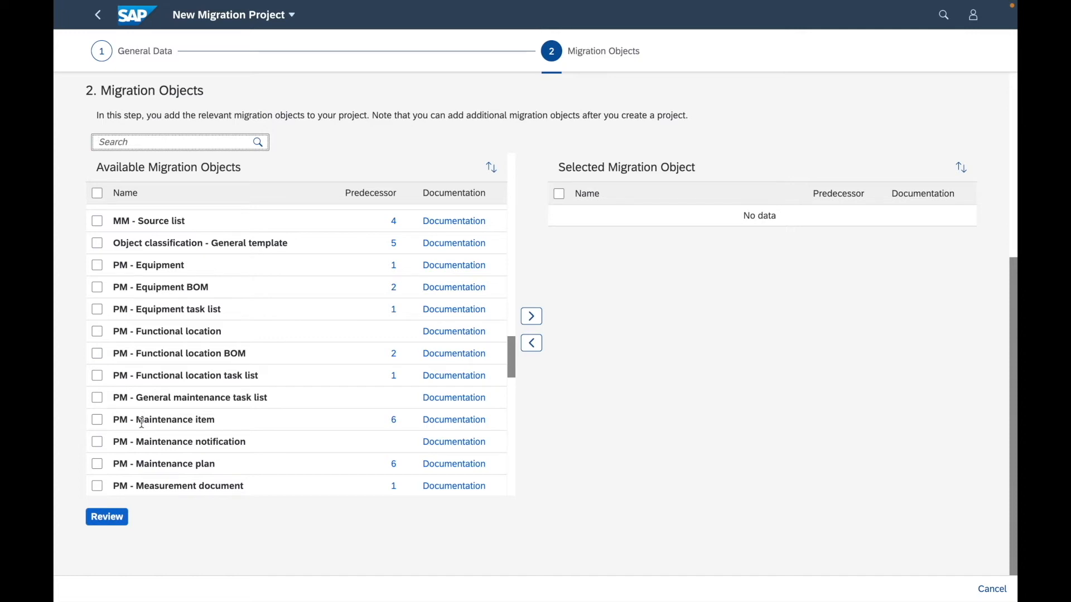
click(98, 269)
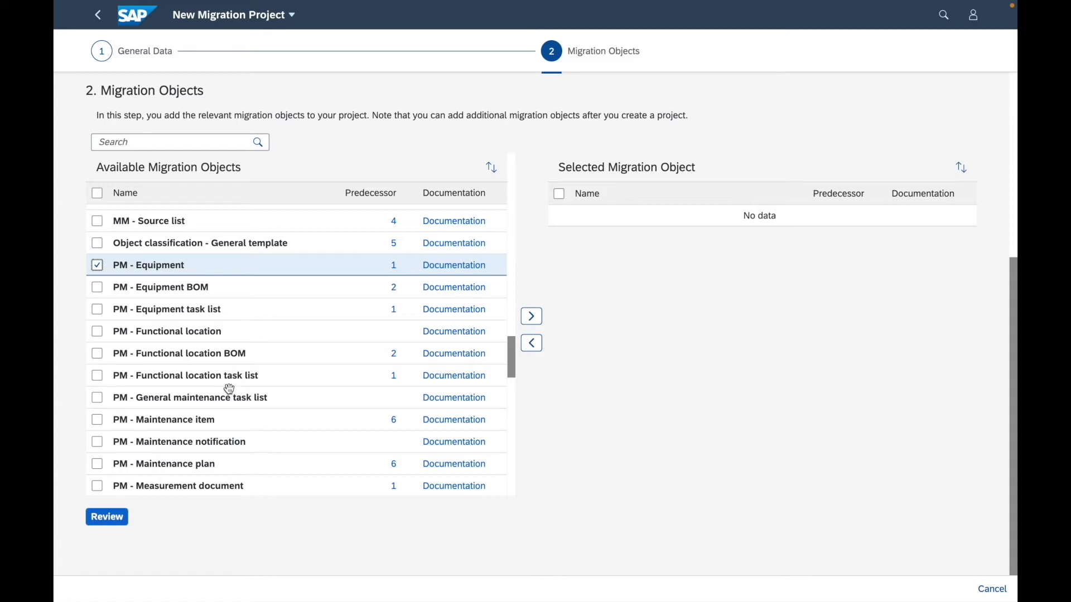
click(98, 334)
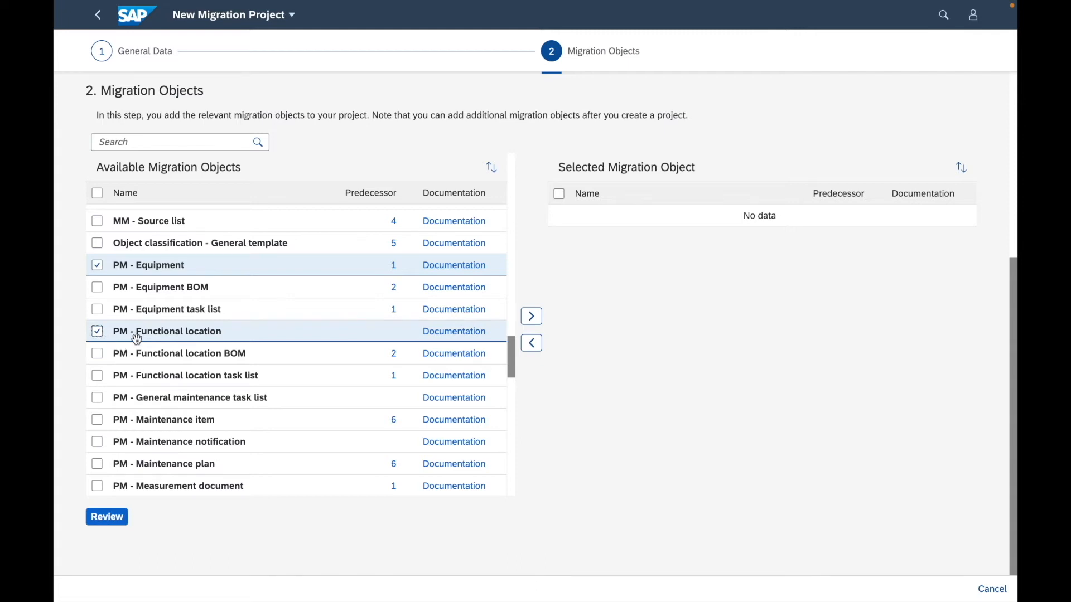
click(106, 332)
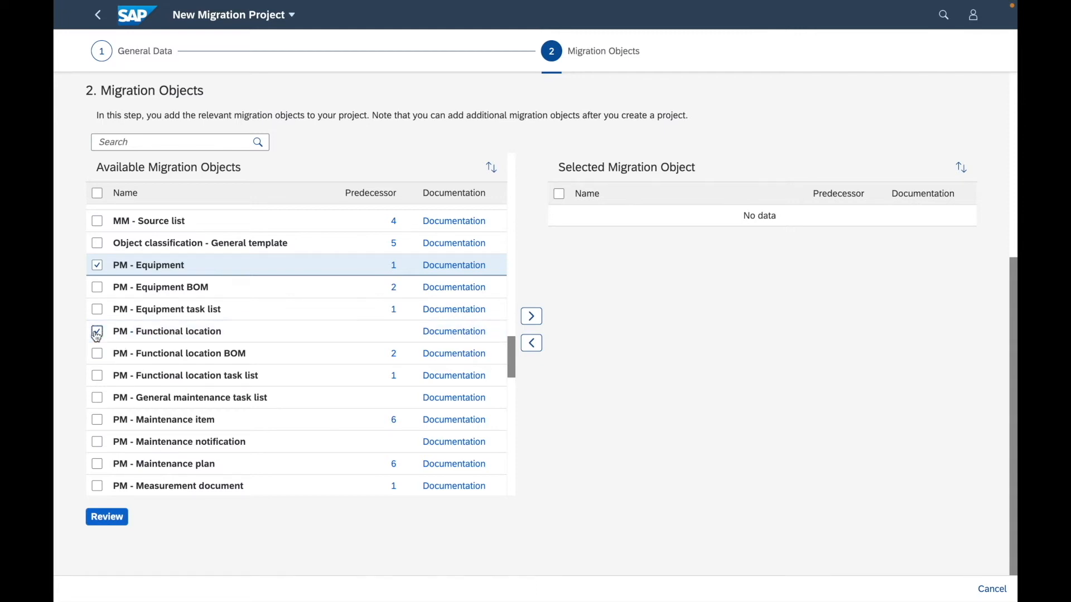
drag(559, 167, 703, 170)
click(702, 171)
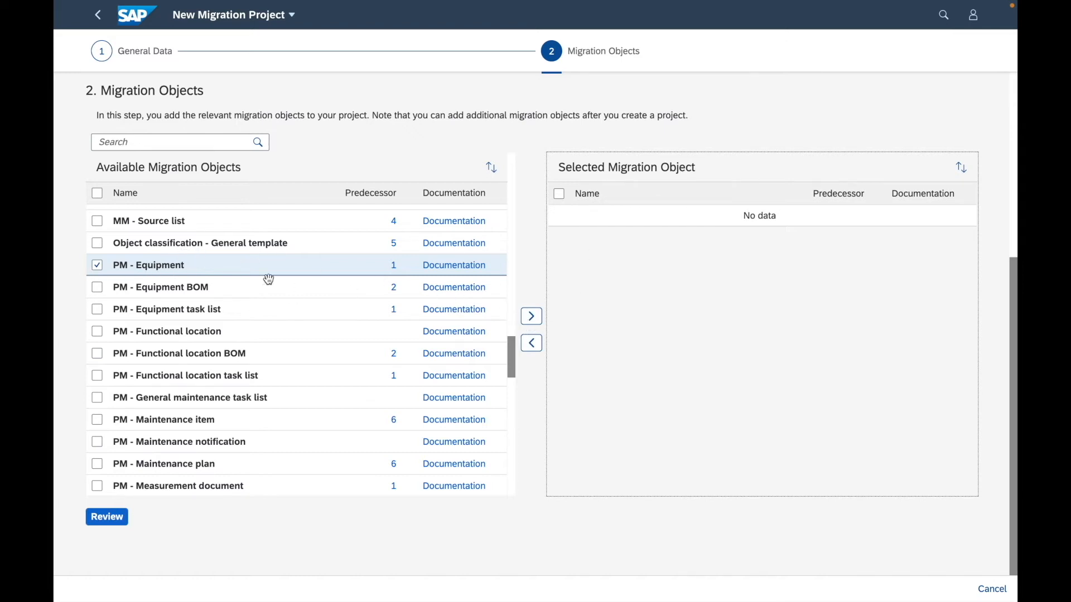
click(533, 317)
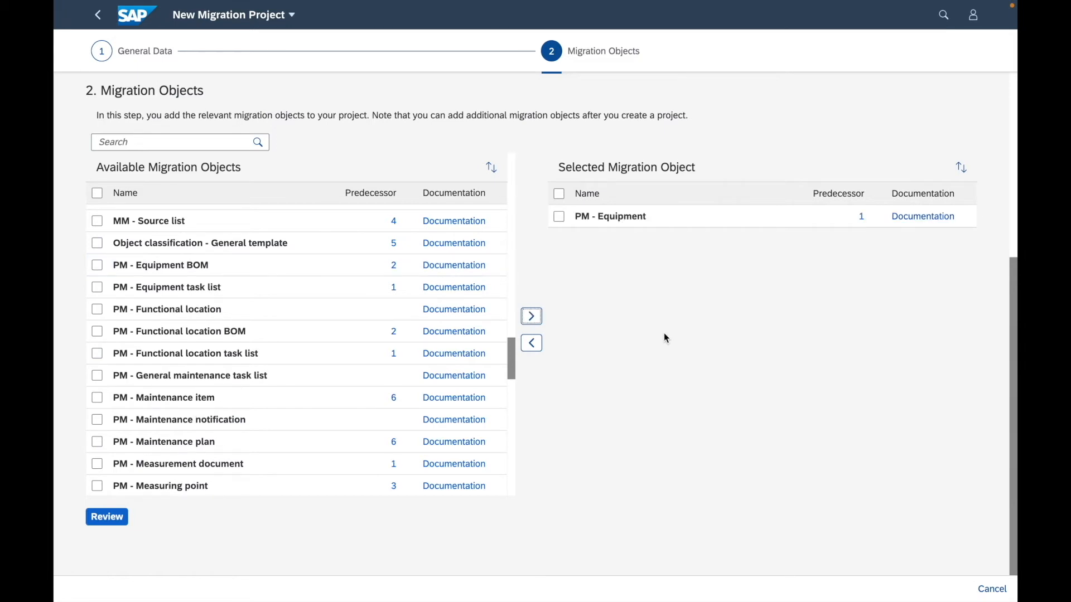
Review the new migration project without adding the predecessor objects, check its name, and create the project.
click(114, 519)
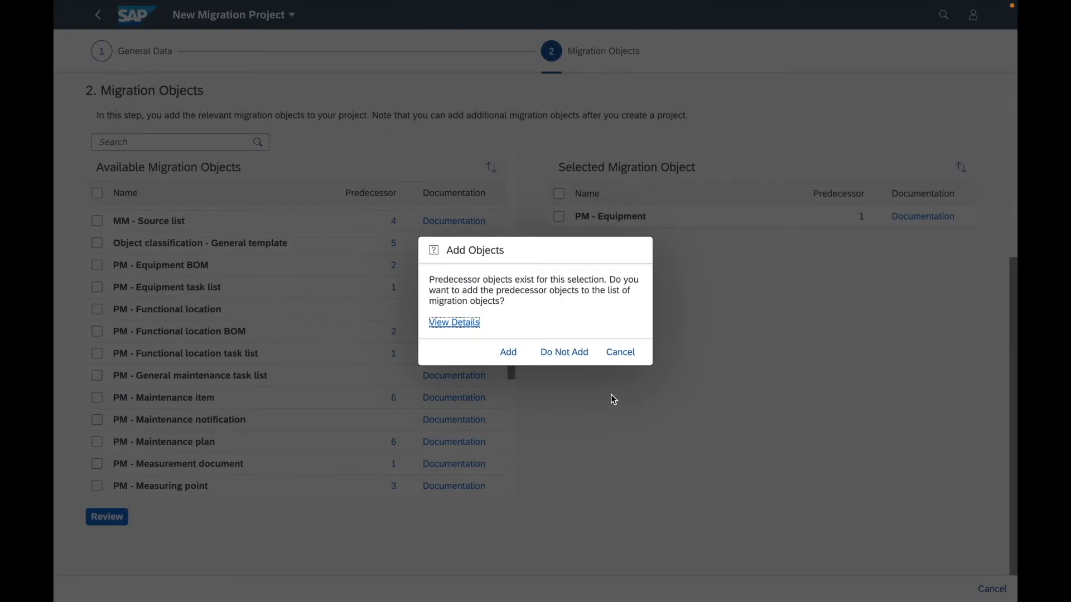
click(571, 358)
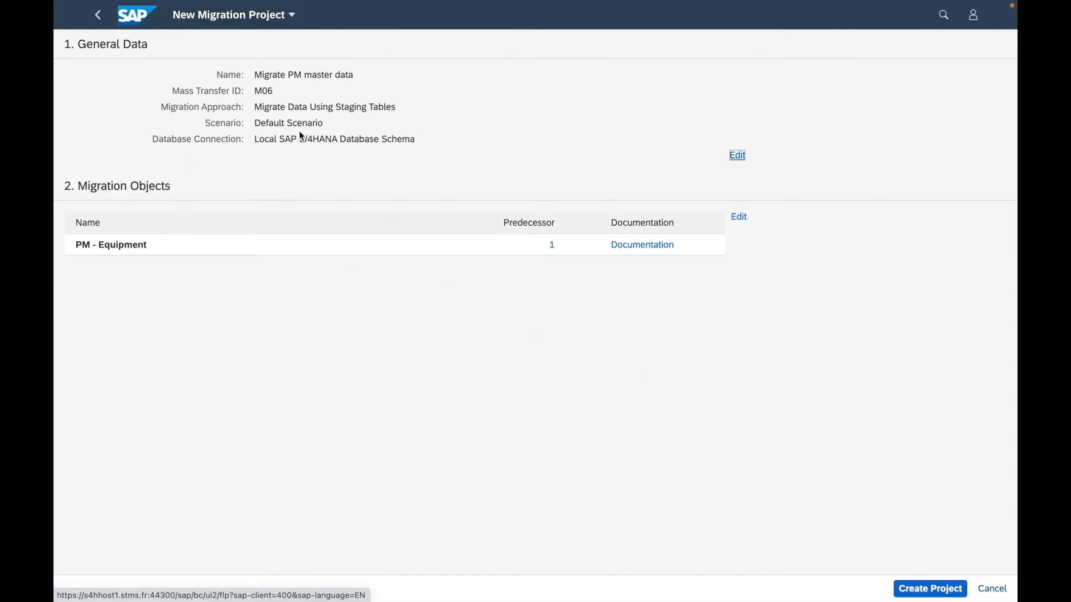
drag(256, 71, 354, 72)
click(355, 73)
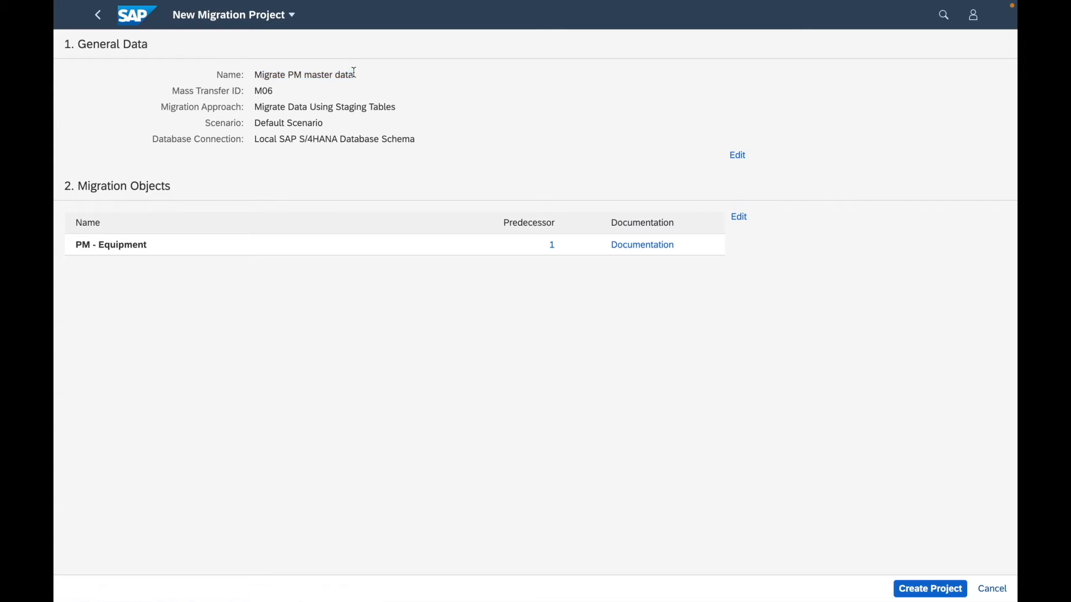
click(926, 586)
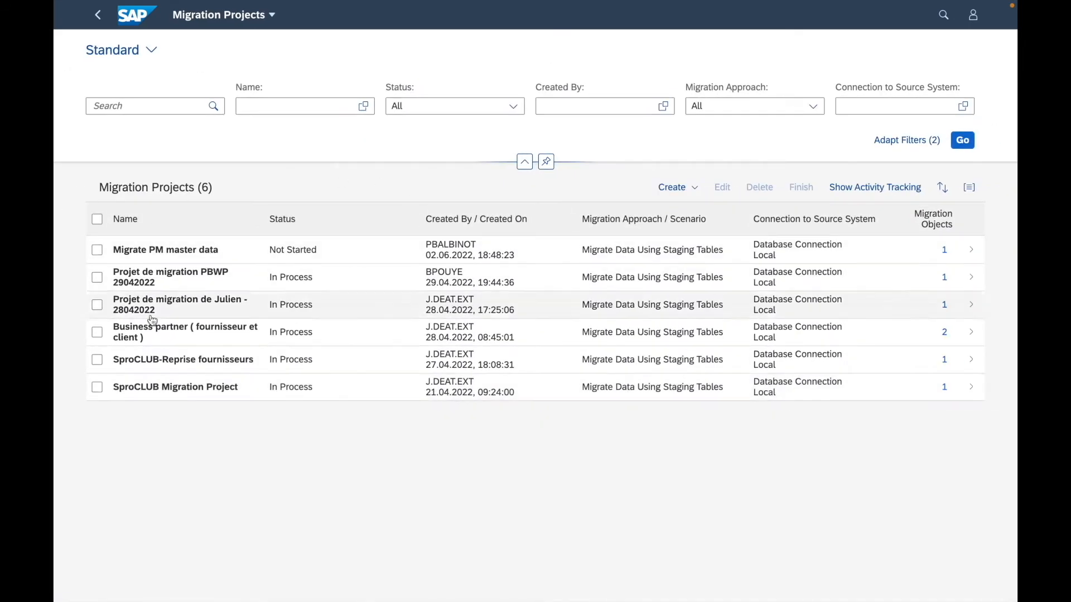
Open the "Migrate PM master data" project and check the migration progress of its PM - Equipment object.
click(97, 250)
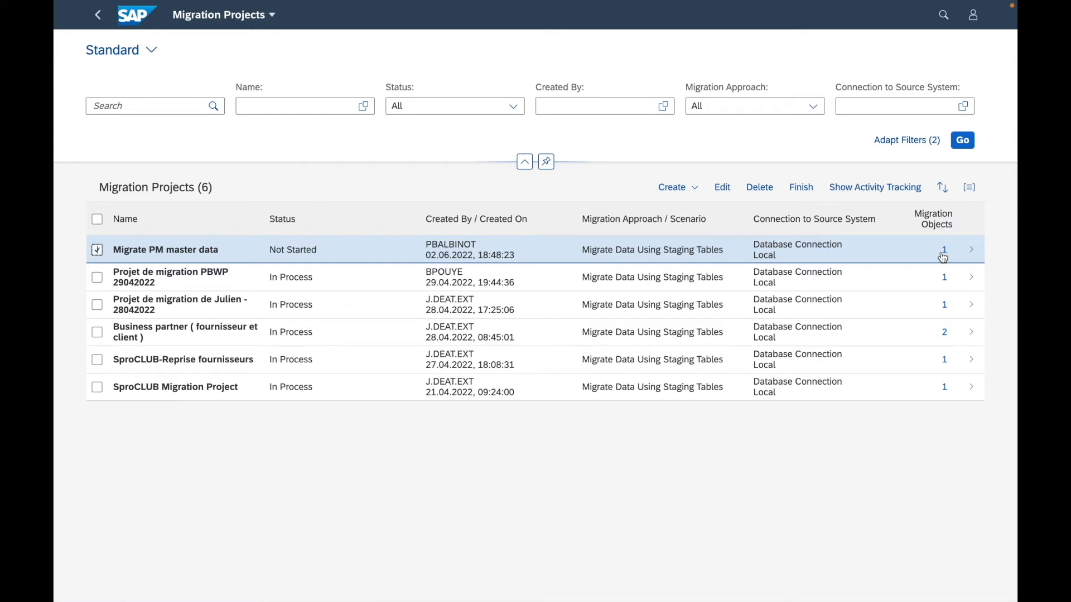
click(202, 252)
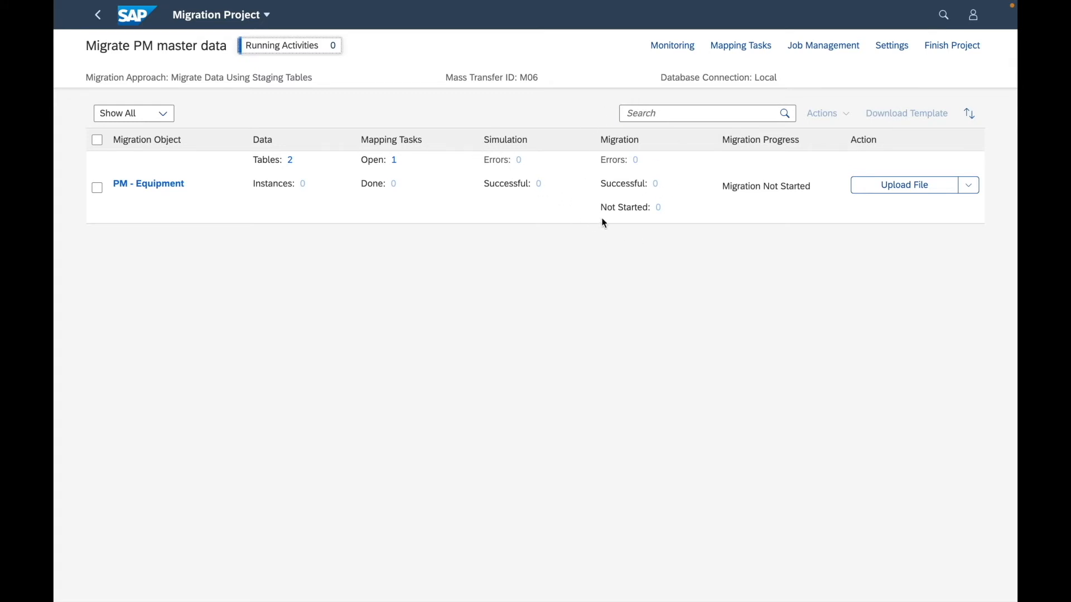
drag(723, 187, 806, 184)
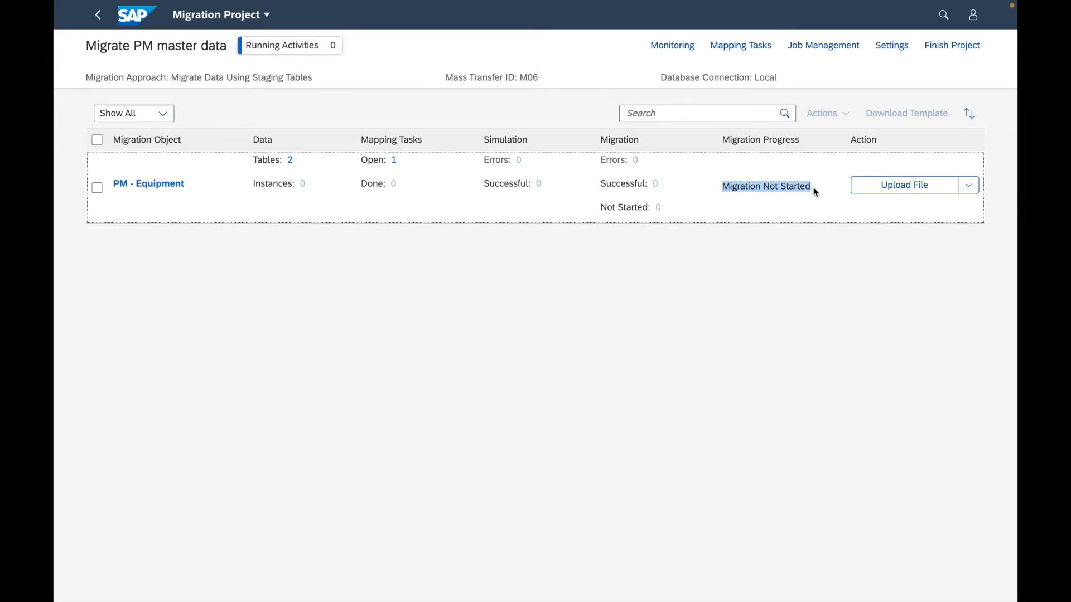
click(781, 187)
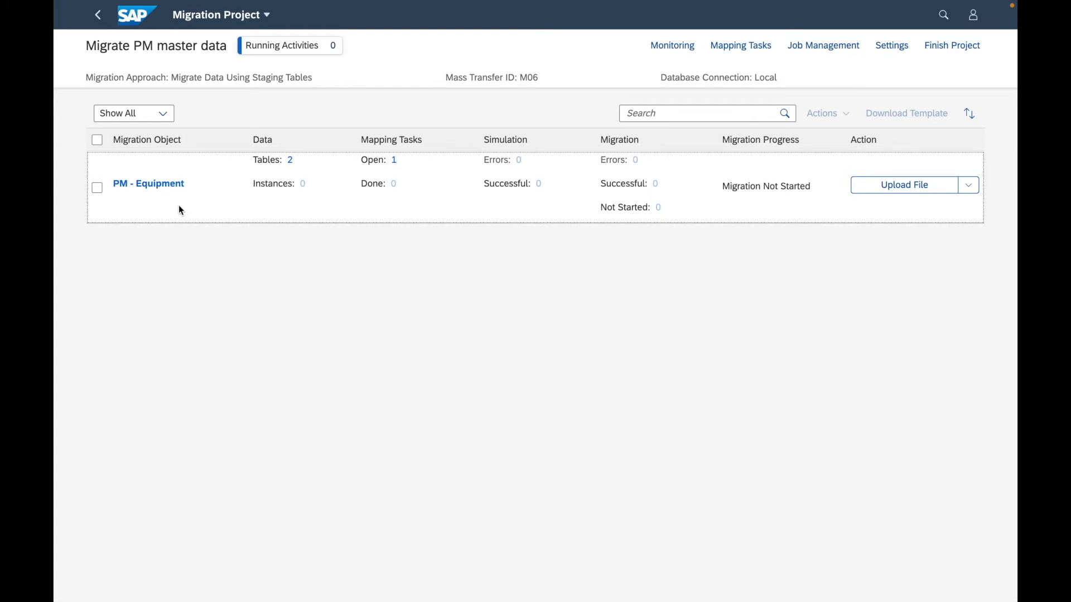
Download the migration template for the PM - Equipment object.
click(348, 326)
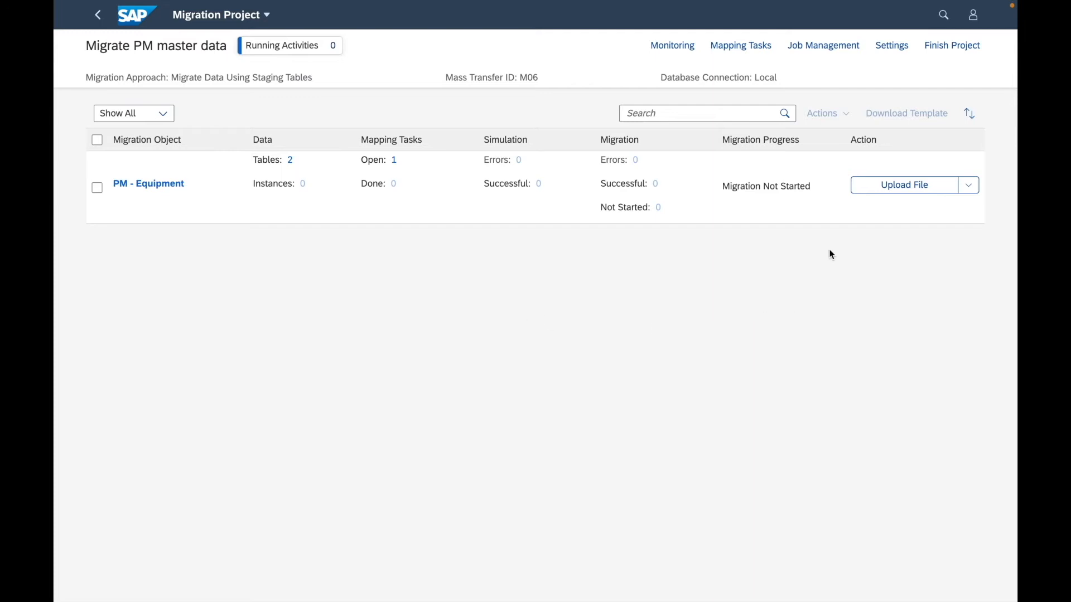
click(97, 190)
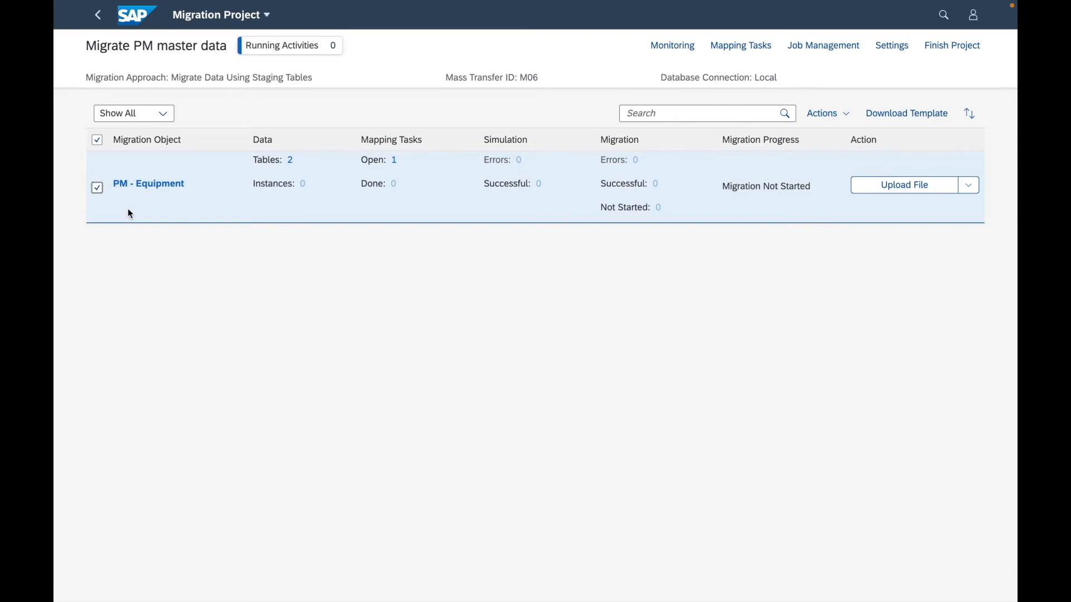
click(914, 115)
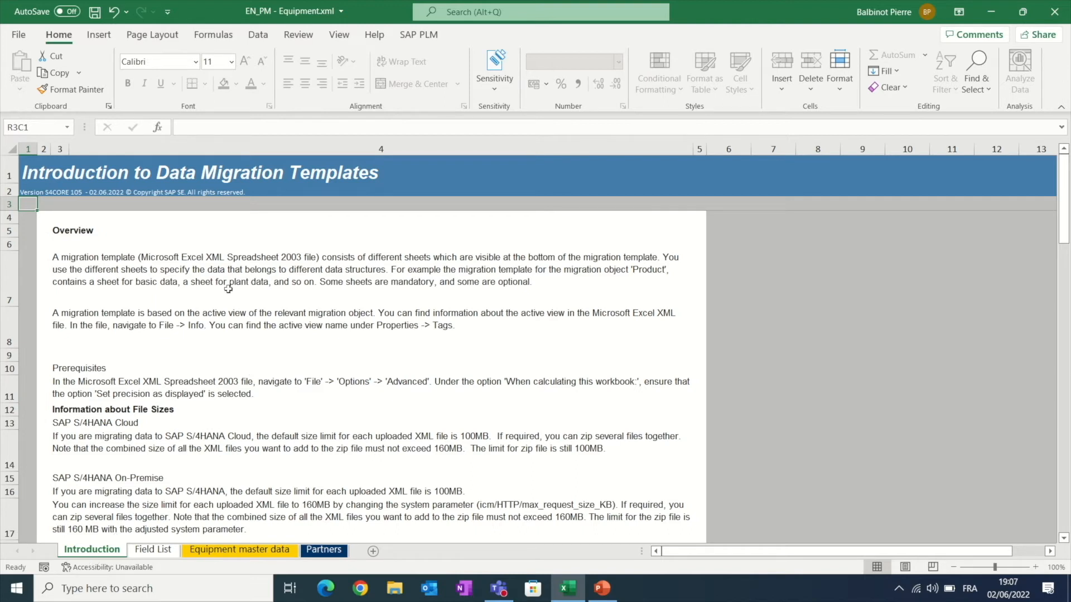
Read through the Introduction sheet of the EN_PM - Equipment.xml migration template in Excel, returning to its overview.
scroll(242, 379, down, 3)
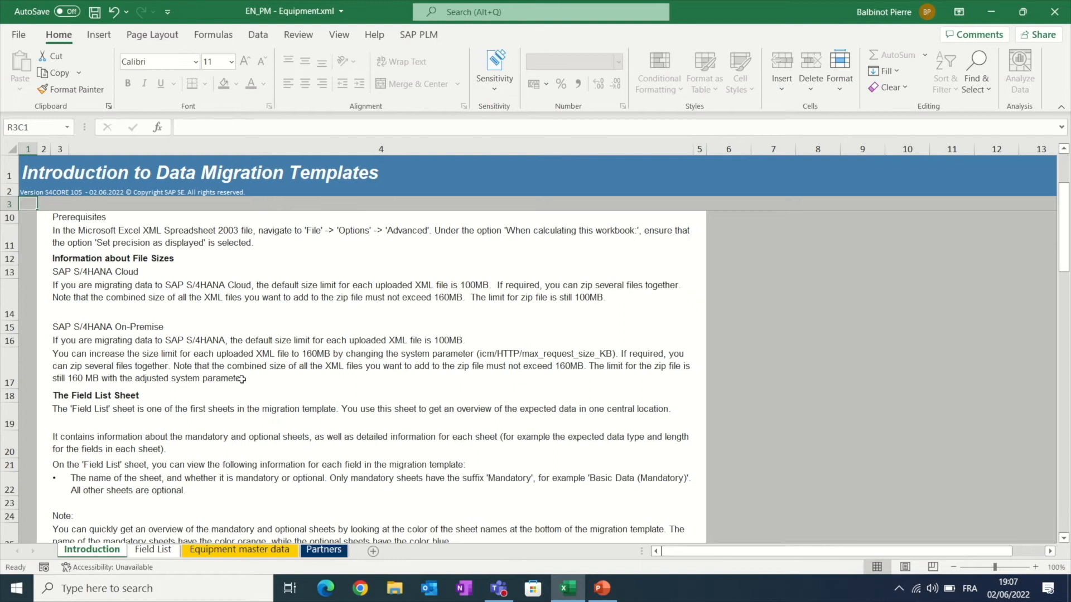
scroll(241, 380, down, 5)
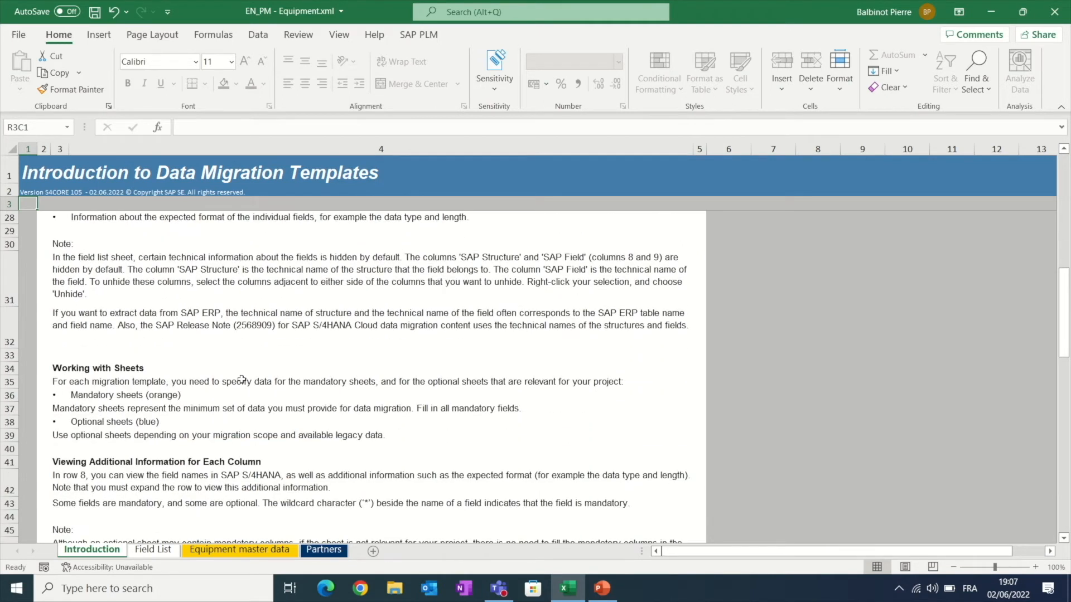
scroll(242, 380, down, 4)
scroll(241, 380, down, 5)
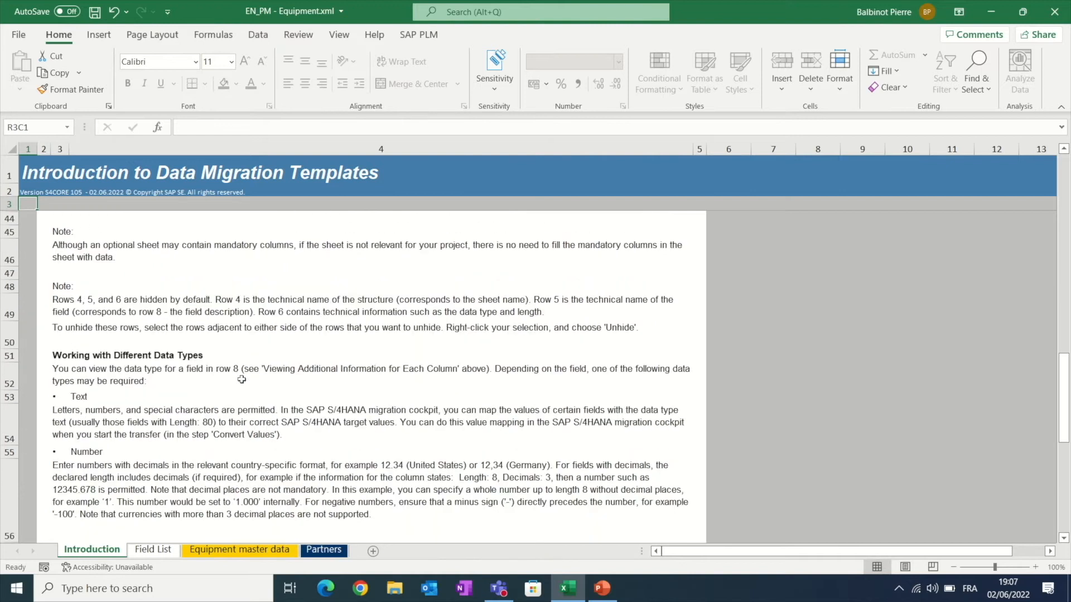
scroll(241, 379, down, 1)
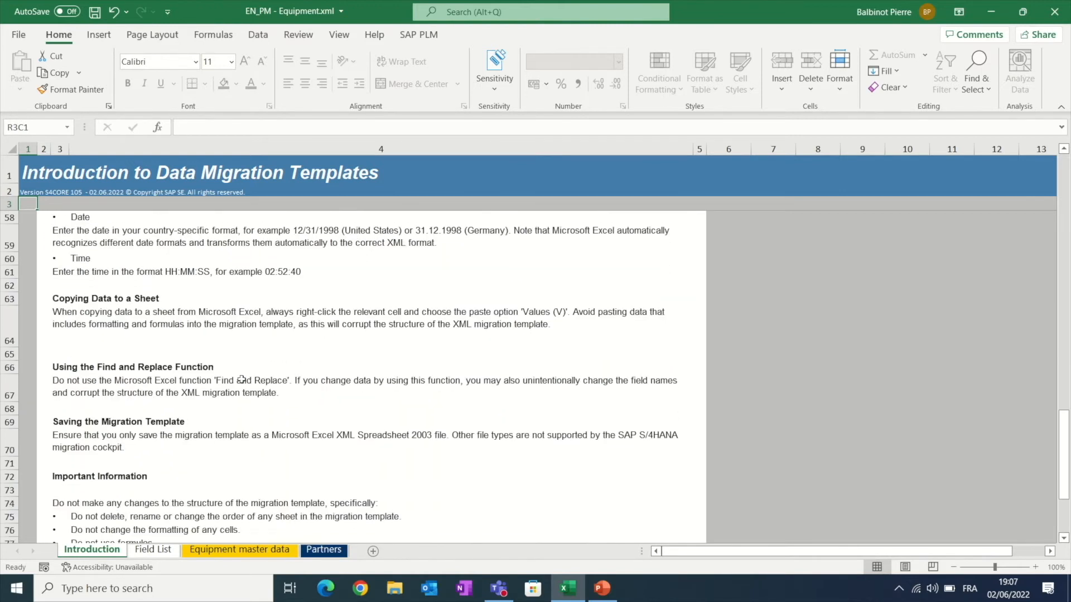
scroll(241, 380, up, 10)
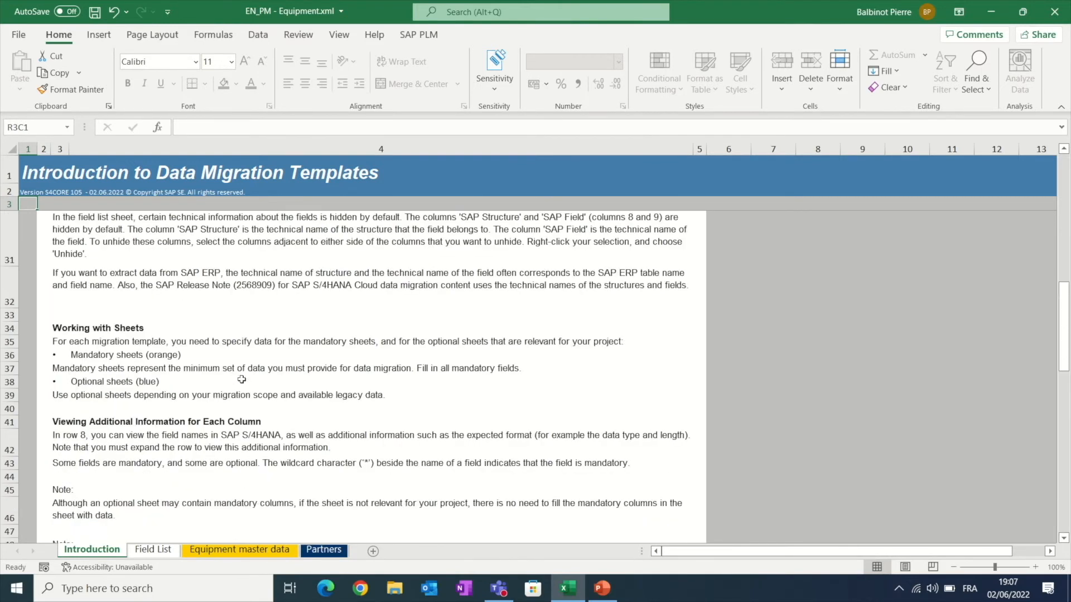
scroll(242, 379, up, 8)
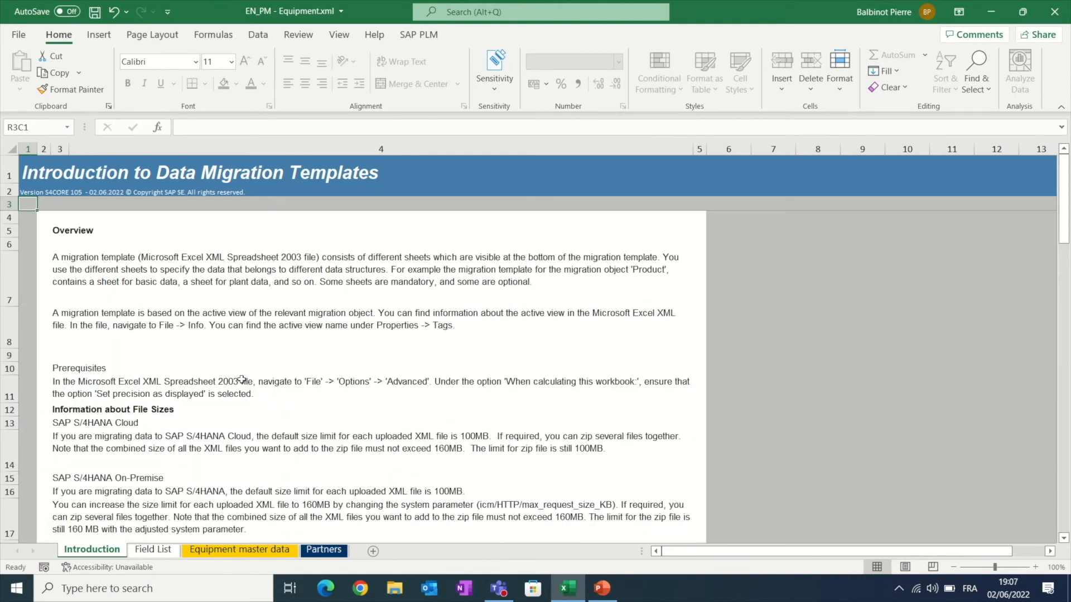
Show the Field List sheet and examine how the equipment master data fields are organised by group name.
click(150, 551)
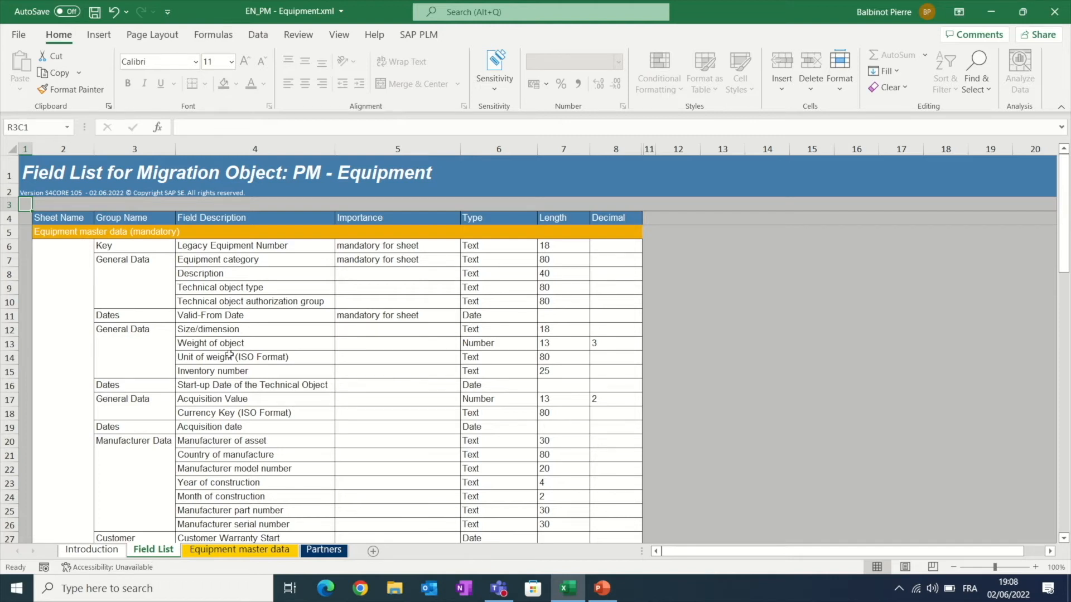
click(122, 220)
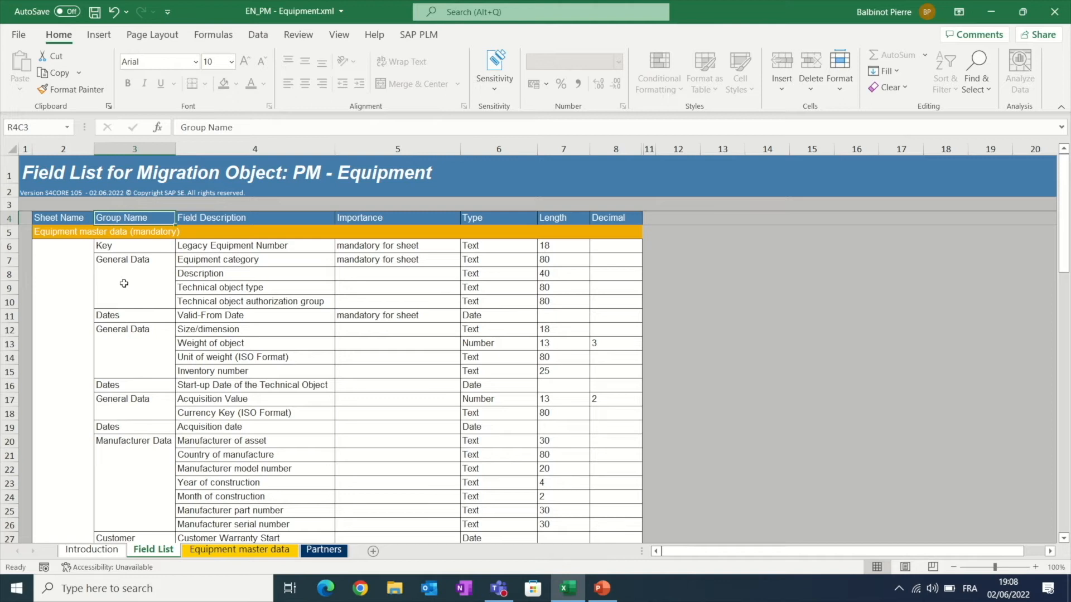
click(122, 262)
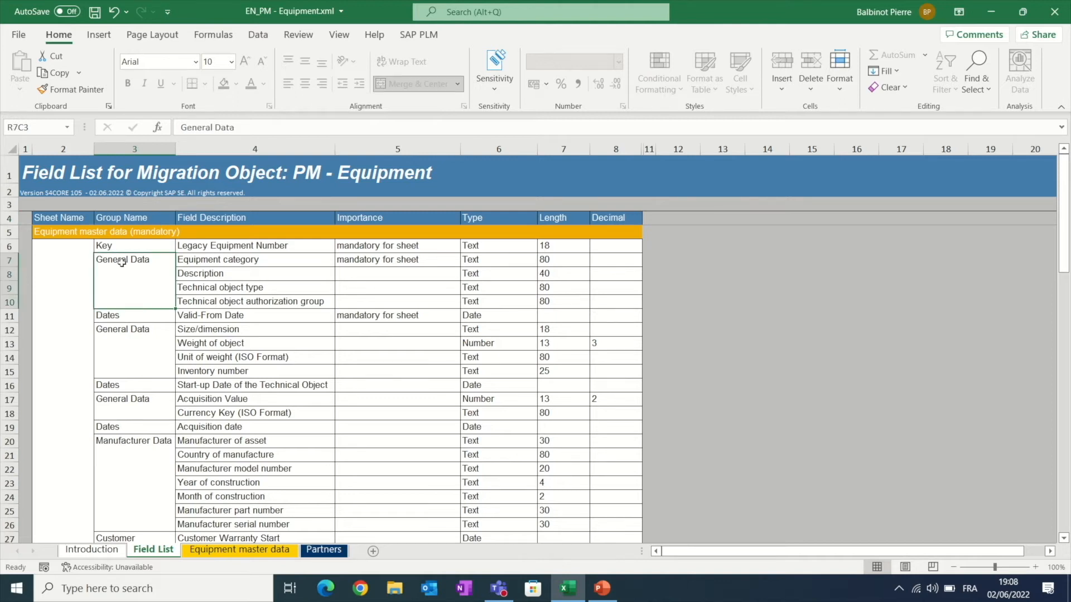
click(123, 247)
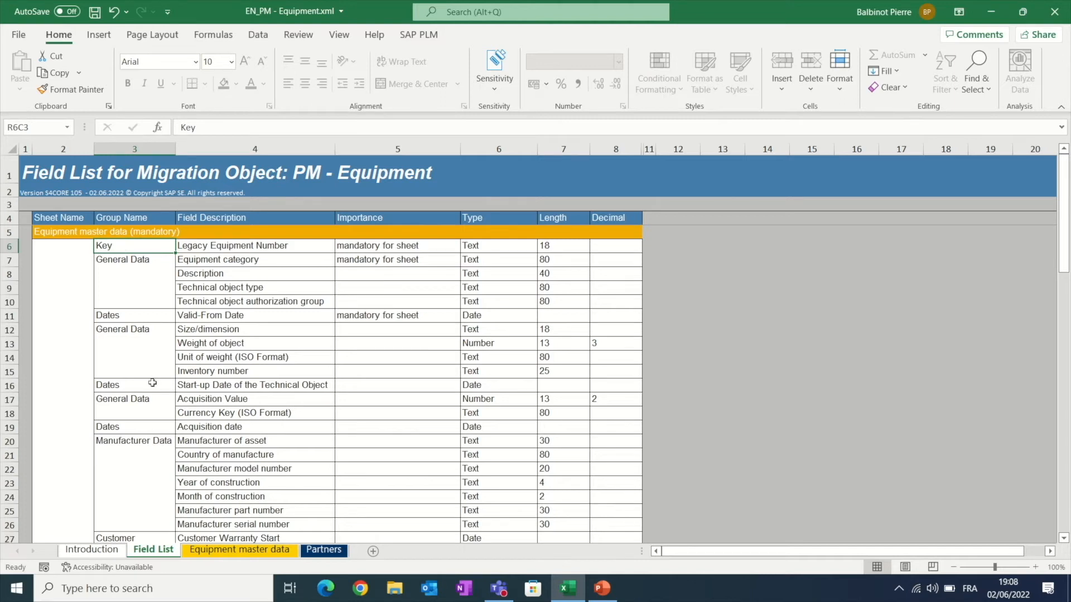
click(125, 387)
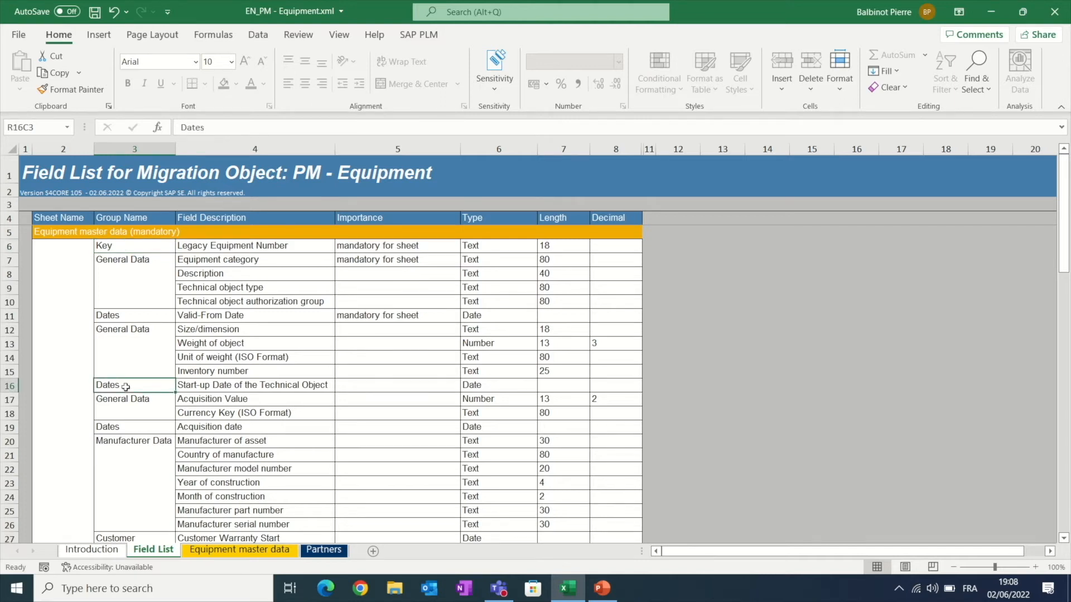
click(143, 446)
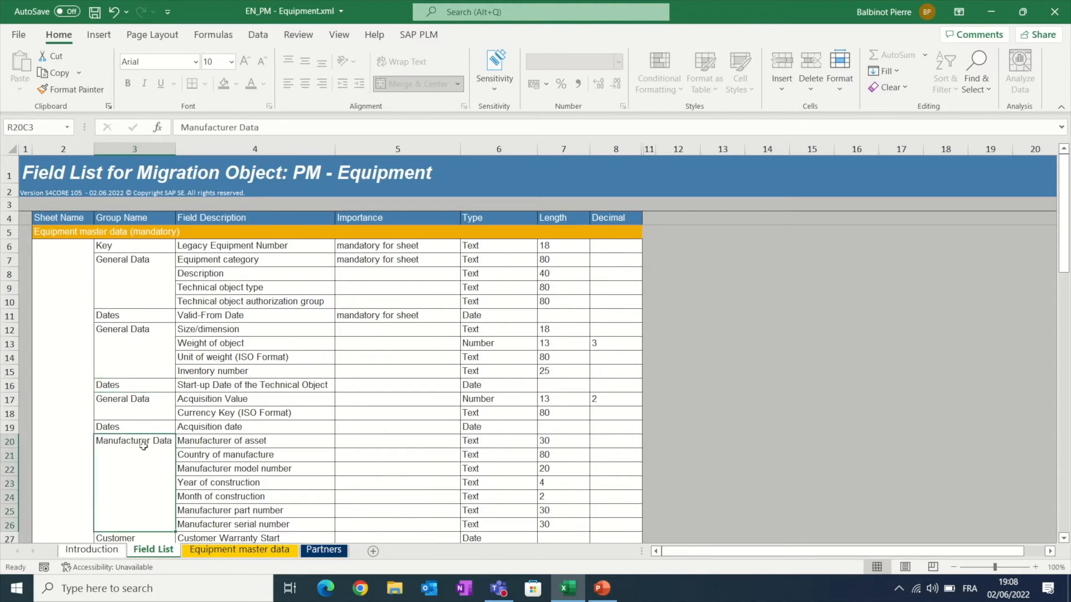
Examine the Field Description column, going through the fields from Equipment category to Weight of object.
click(225, 217)
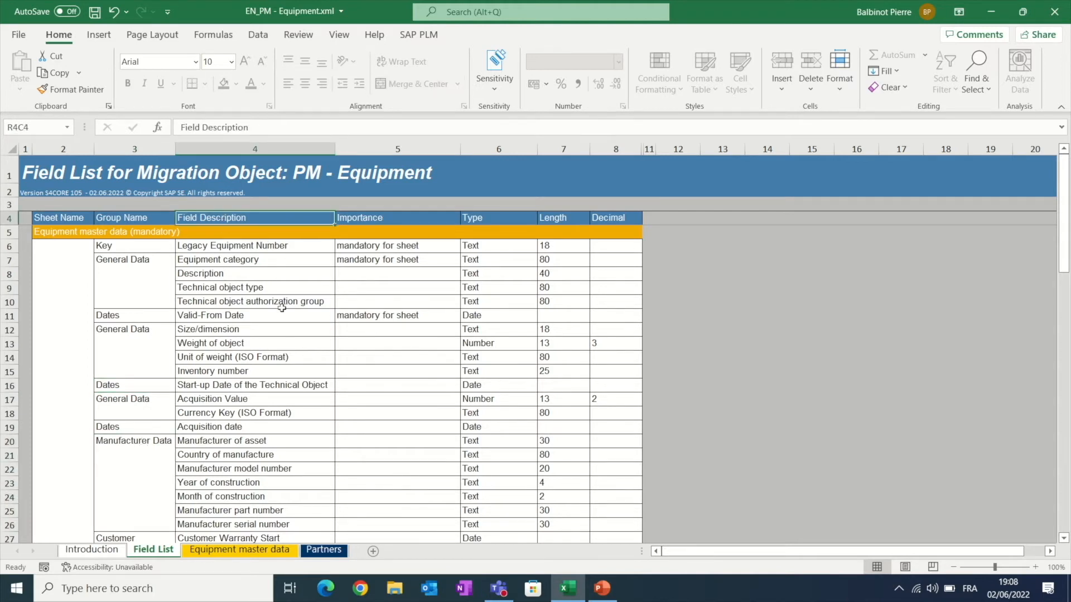
click(257, 260)
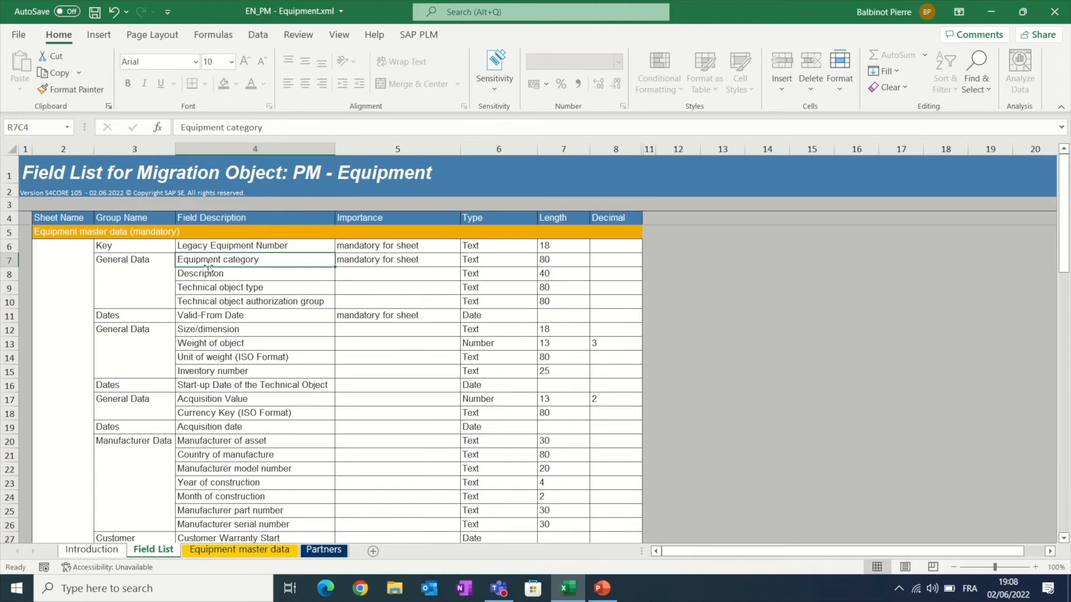
key(Down)
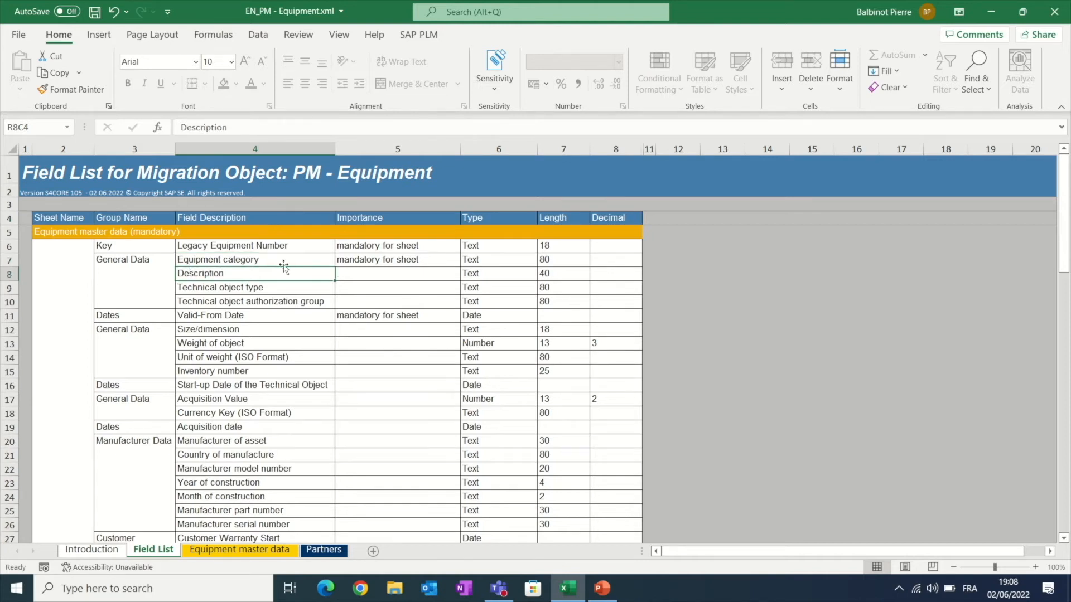
key(Down)
key(Down)
key(Down)
key(Down)
key(Down)
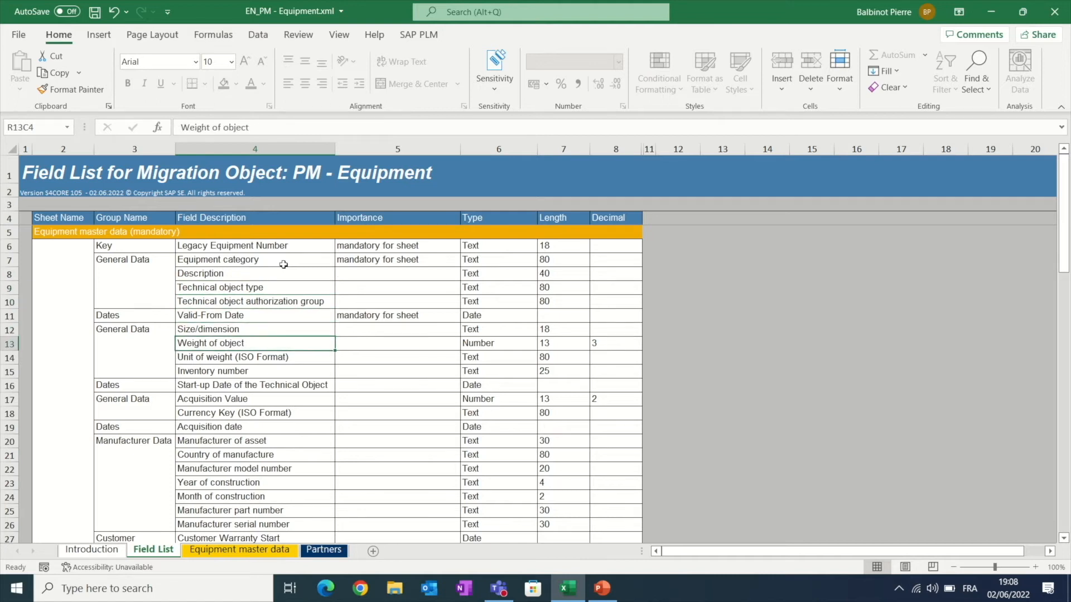
Examine the Importance column and identify which equipment master data fields are mandatory for the sheet.
click(386, 219)
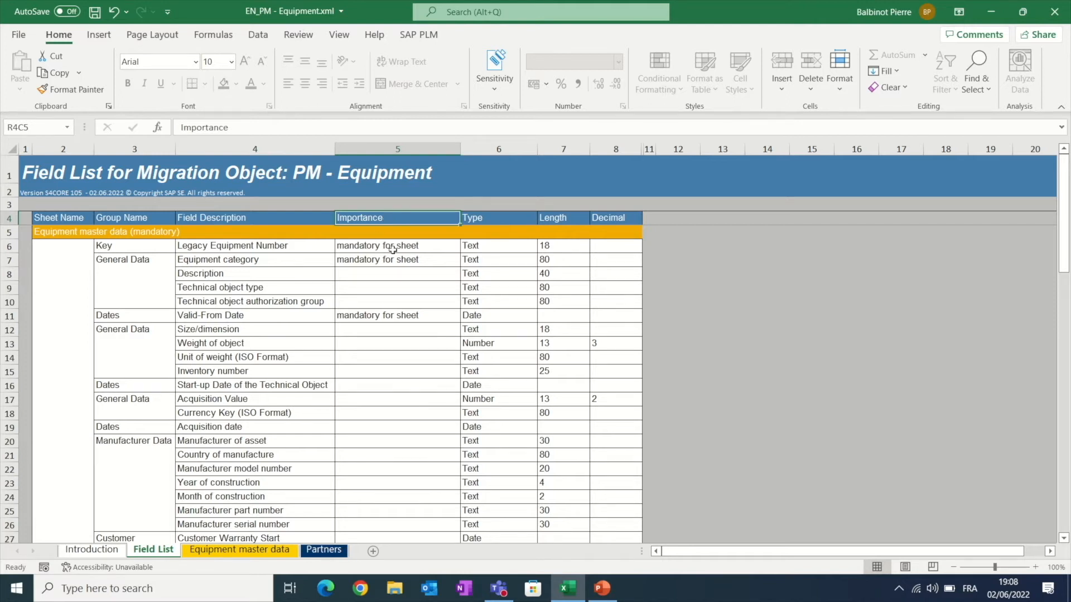
click(427, 249)
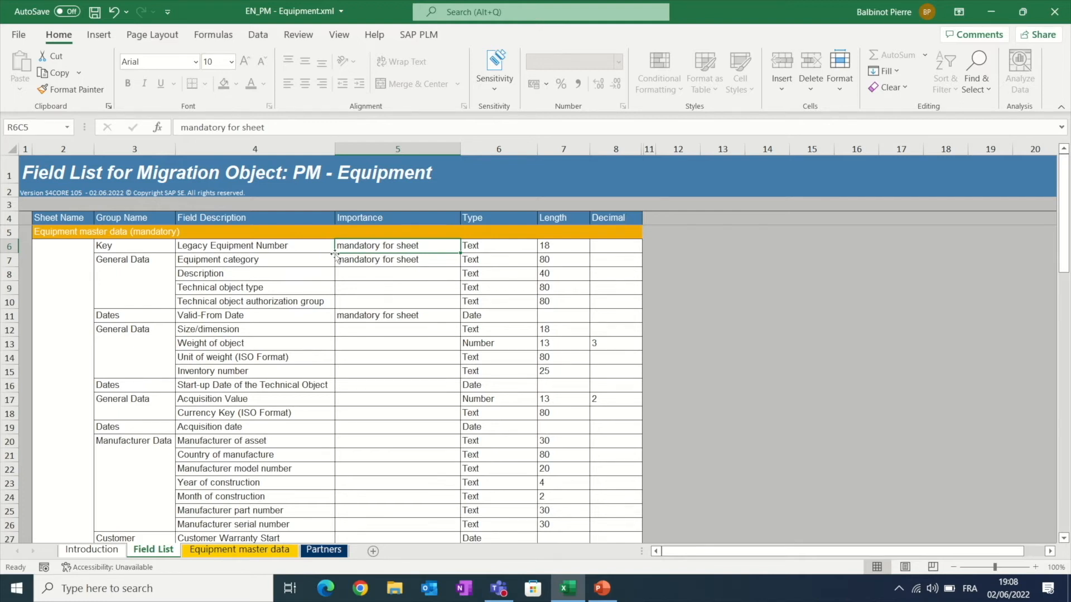
click(297, 246)
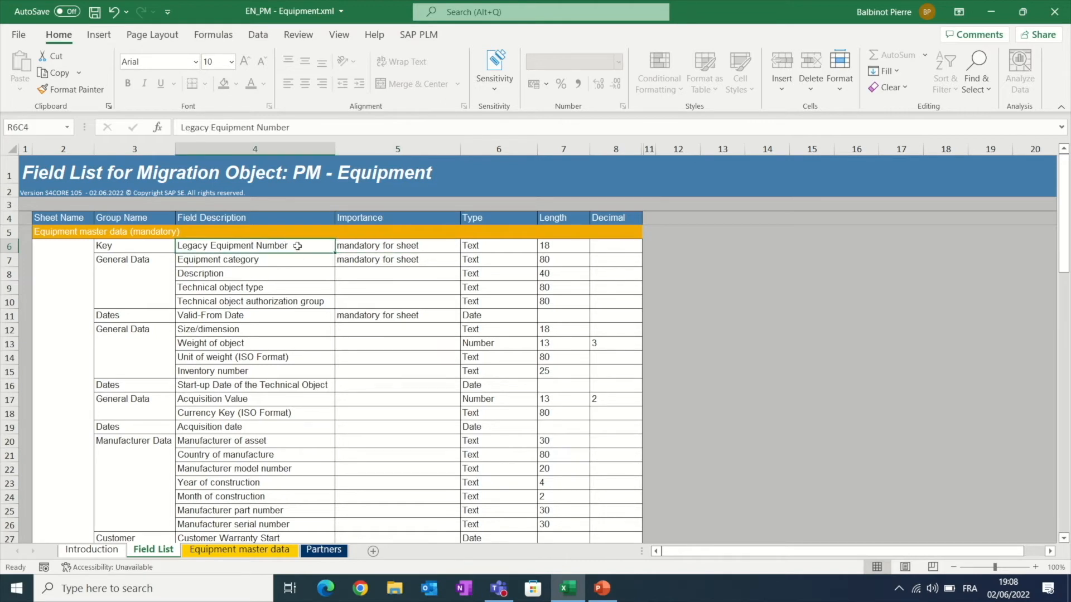
click(294, 264)
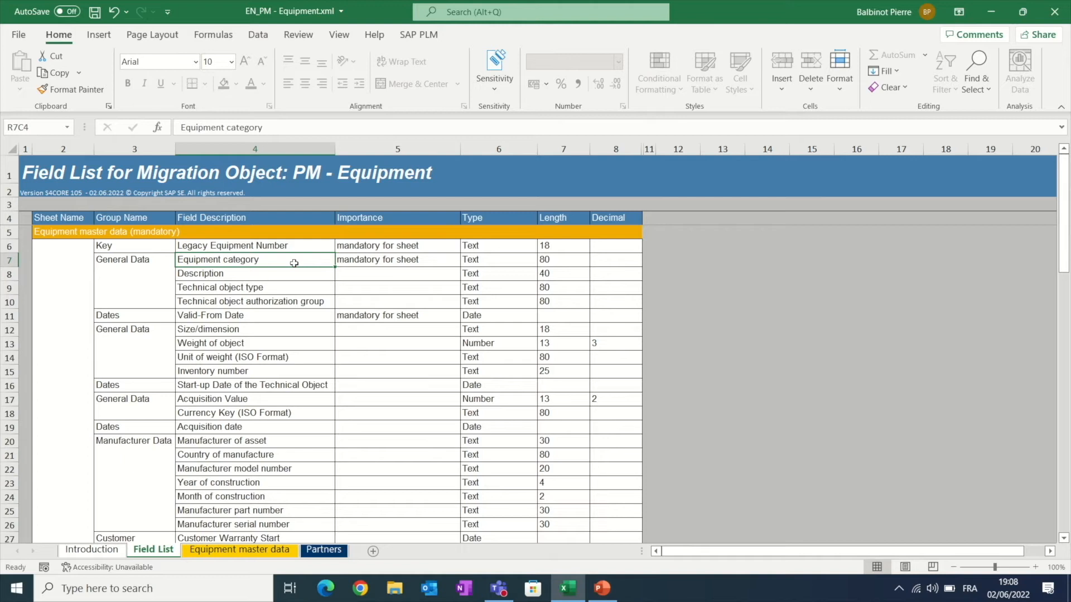
click(288, 314)
mouse_move(1063, 188)
mouse_down()
mouse_move(1065, 460)
mouse_move(1066, 180)
mouse_up()
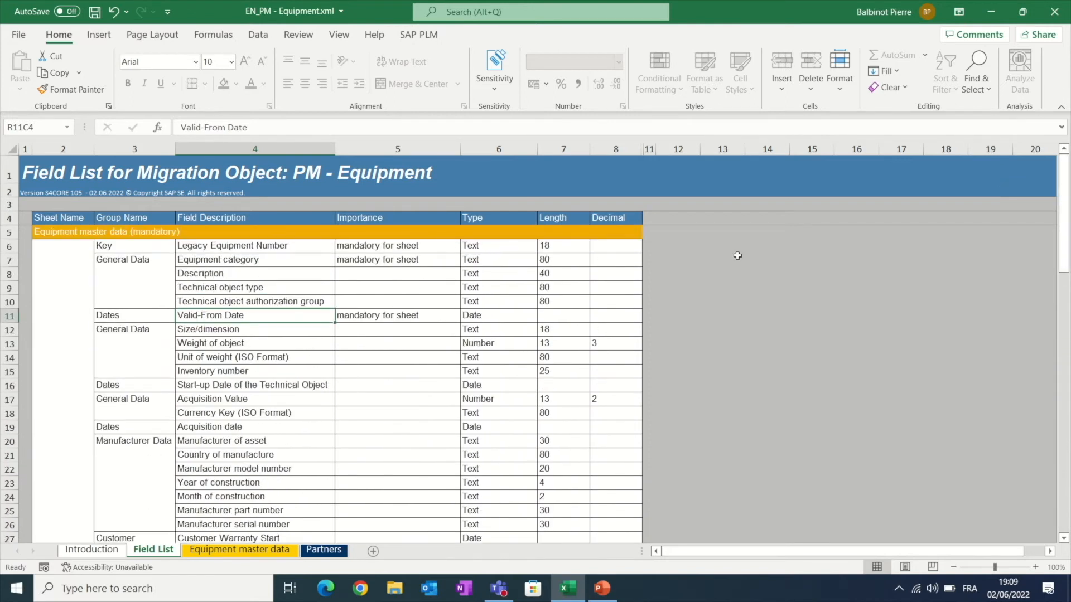
Examine the Type column to compare the data types of the Legacy Equipment Number and Valid-From Date fields.
click(492, 220)
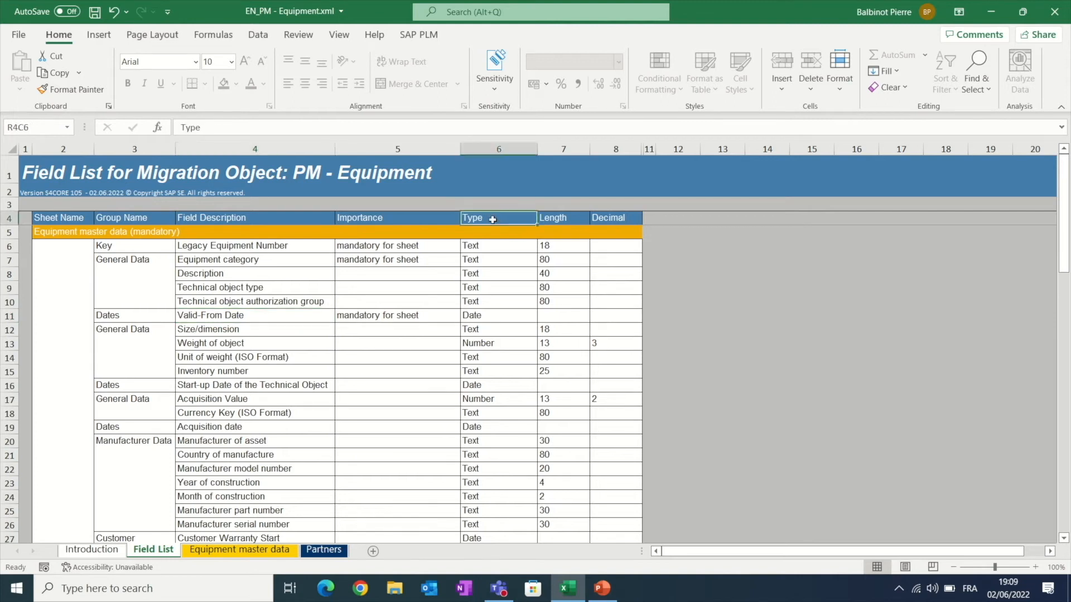
click(495, 149)
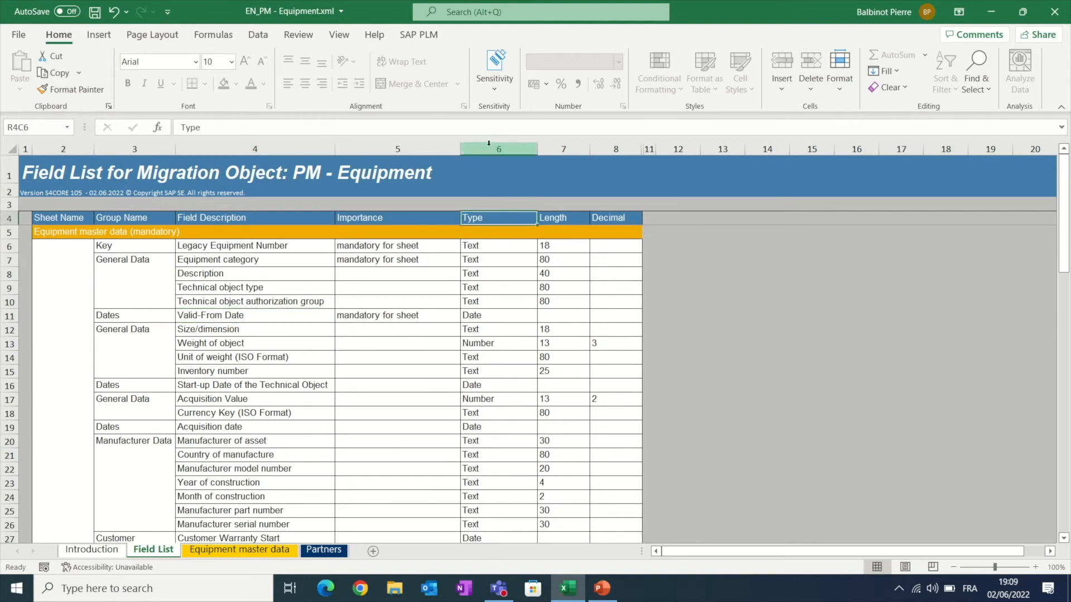
click(483, 247)
click(488, 317)
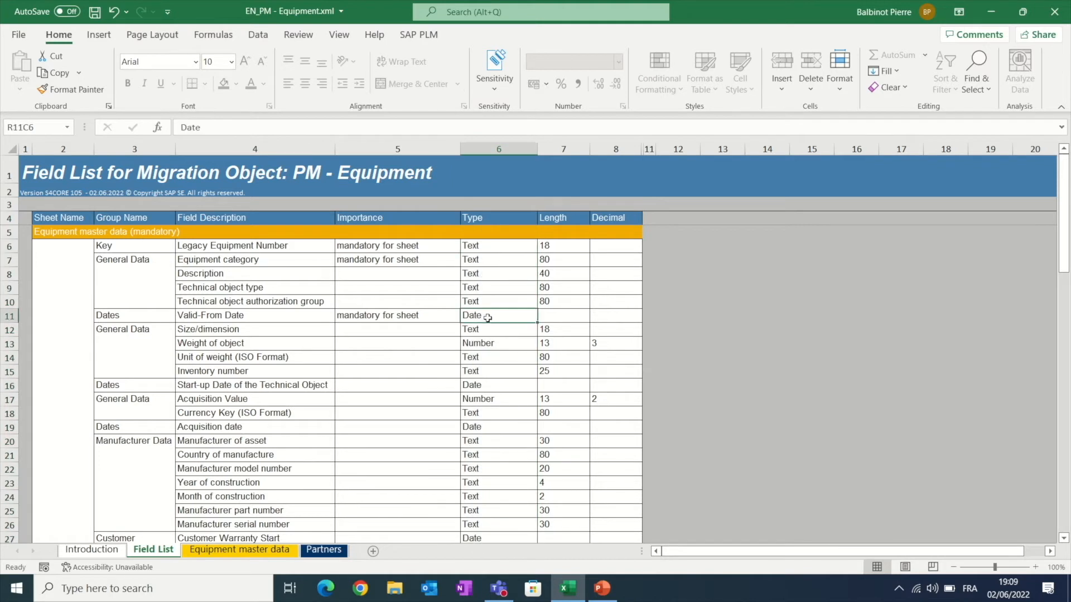
Check the Weight of object field's data type and examine the Length and Decimal columns of the field list.
click(491, 344)
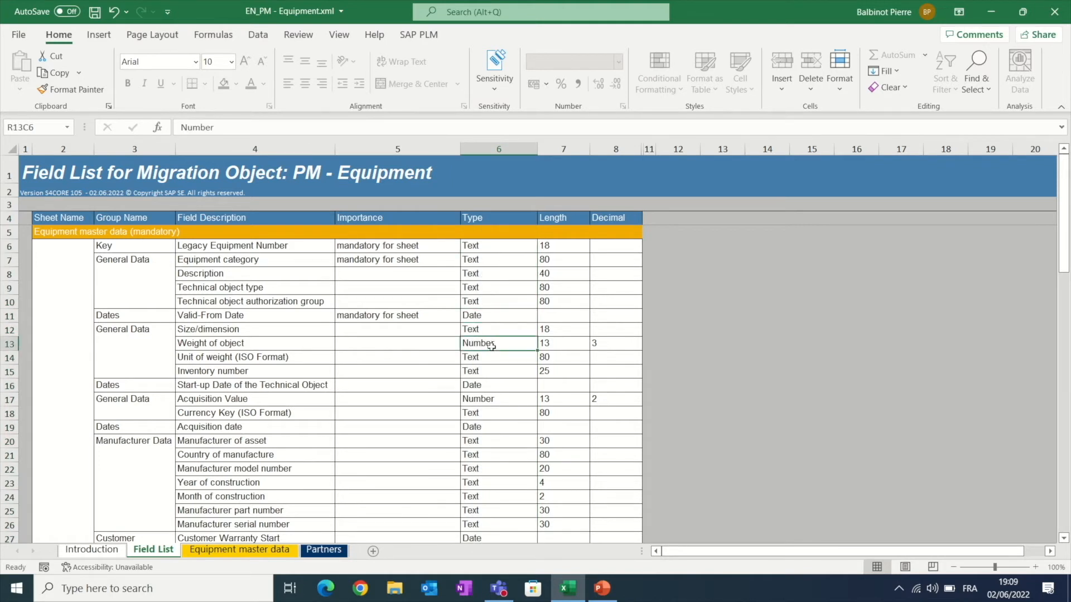
click(570, 218)
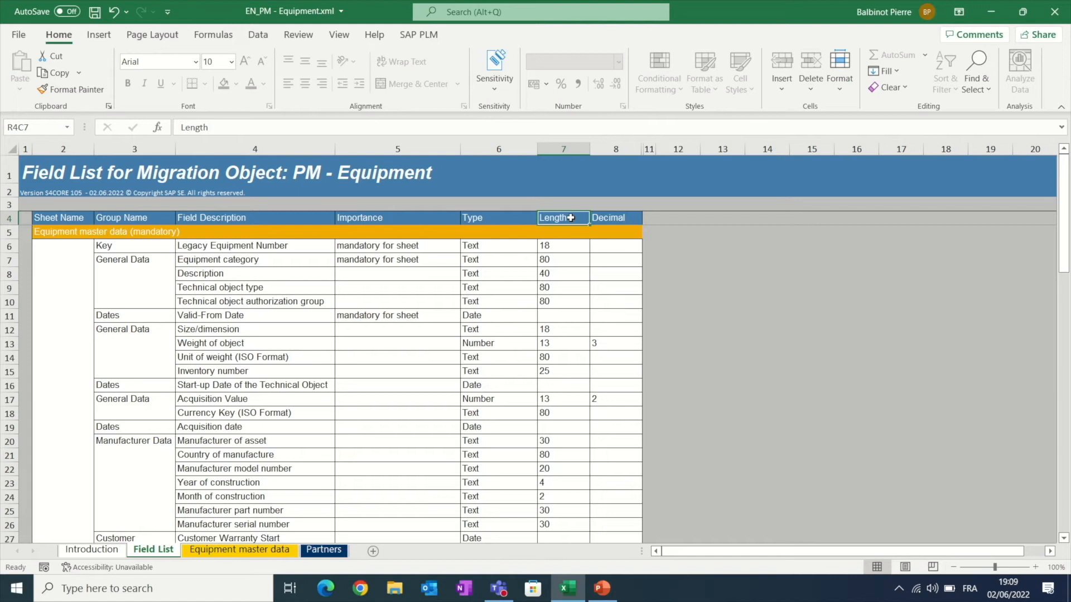
click(571, 249)
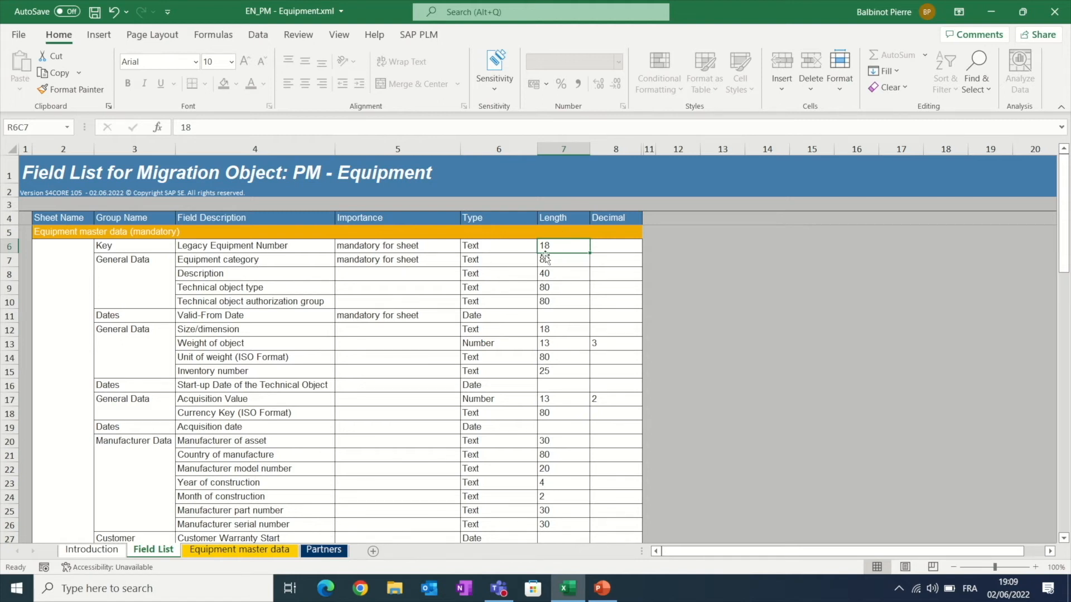
click(558, 274)
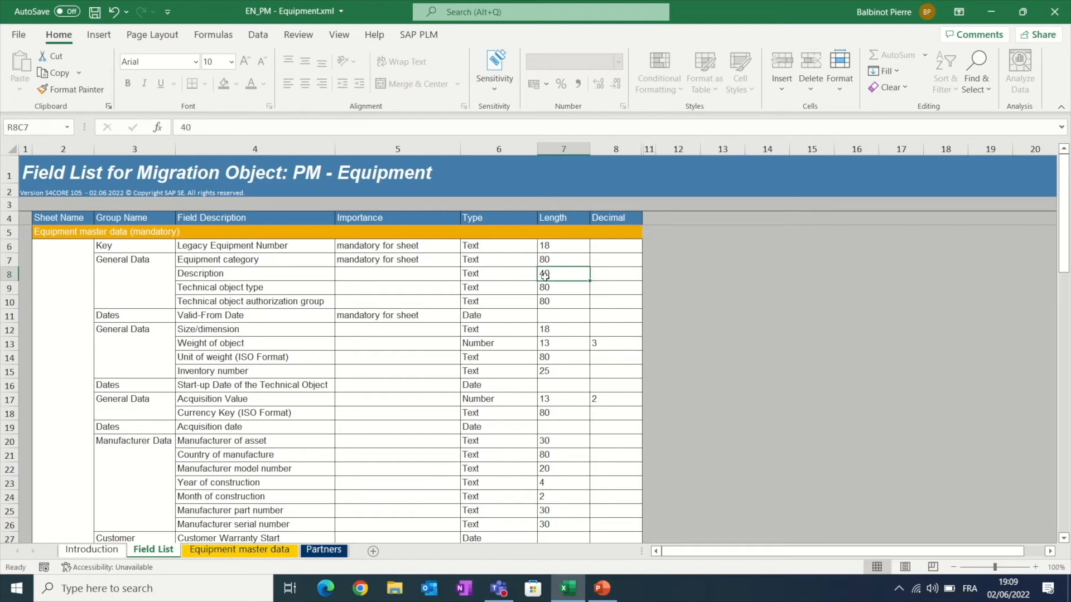
click(556, 329)
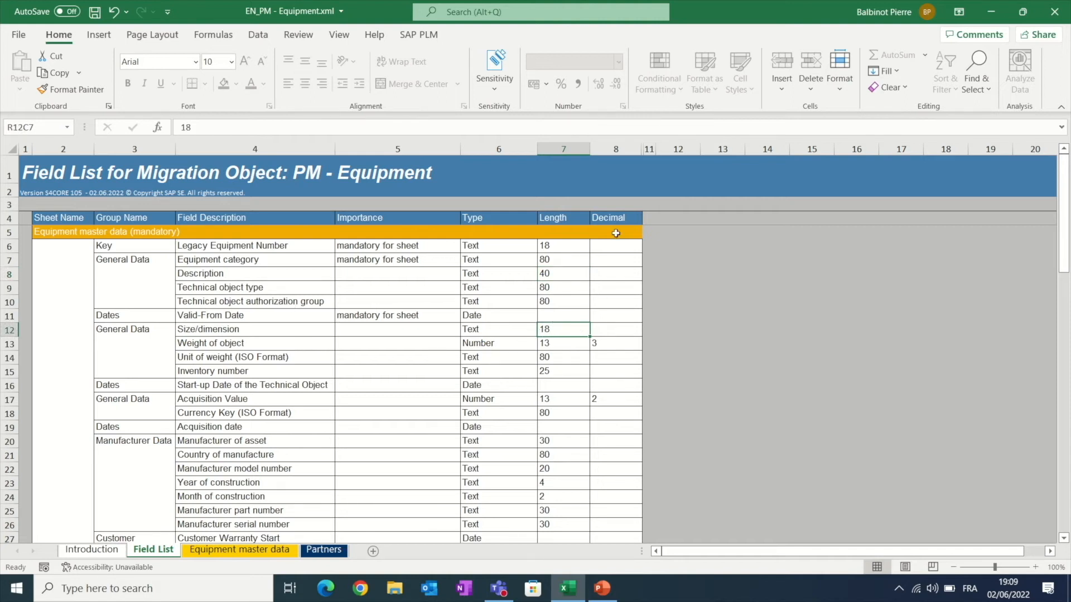
click(619, 147)
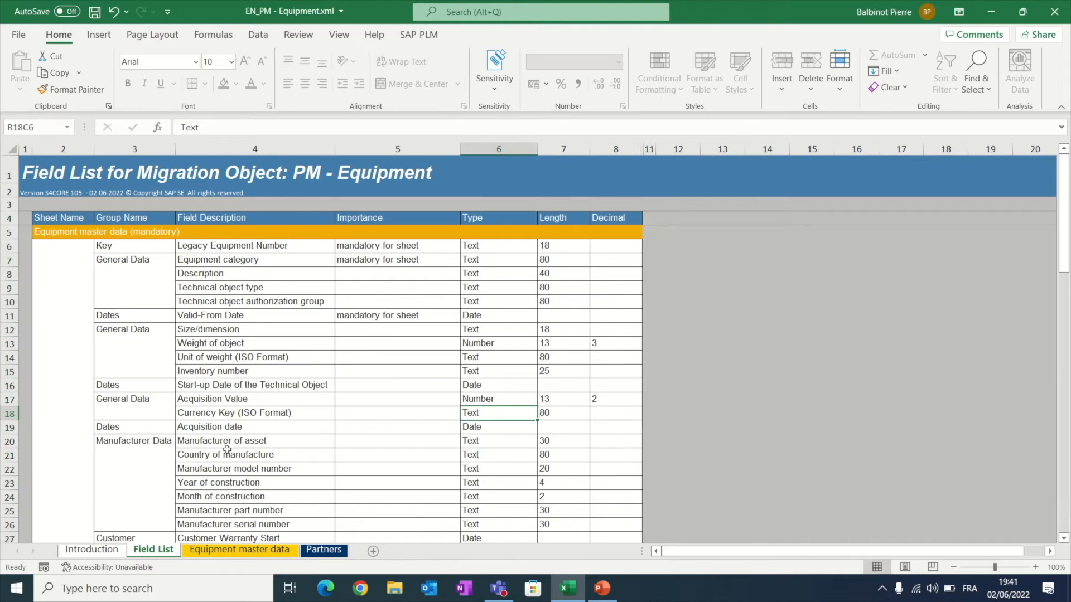
Compare the Legacy Equipment Number column in the Equipment master data sheet with its row in the Field List sheet.
click(220, 550)
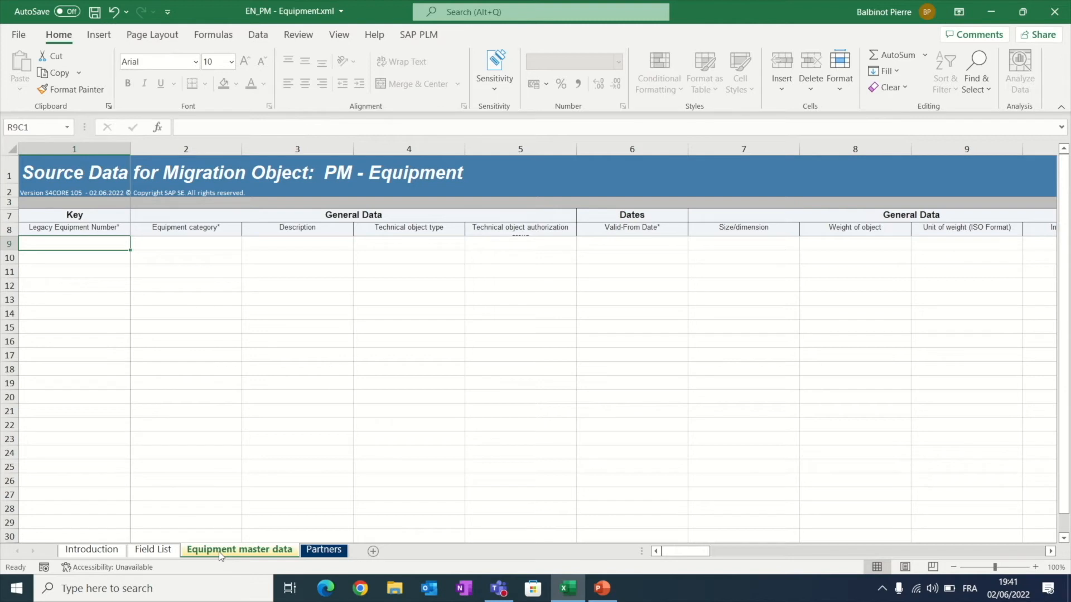
click(69, 144)
click(80, 229)
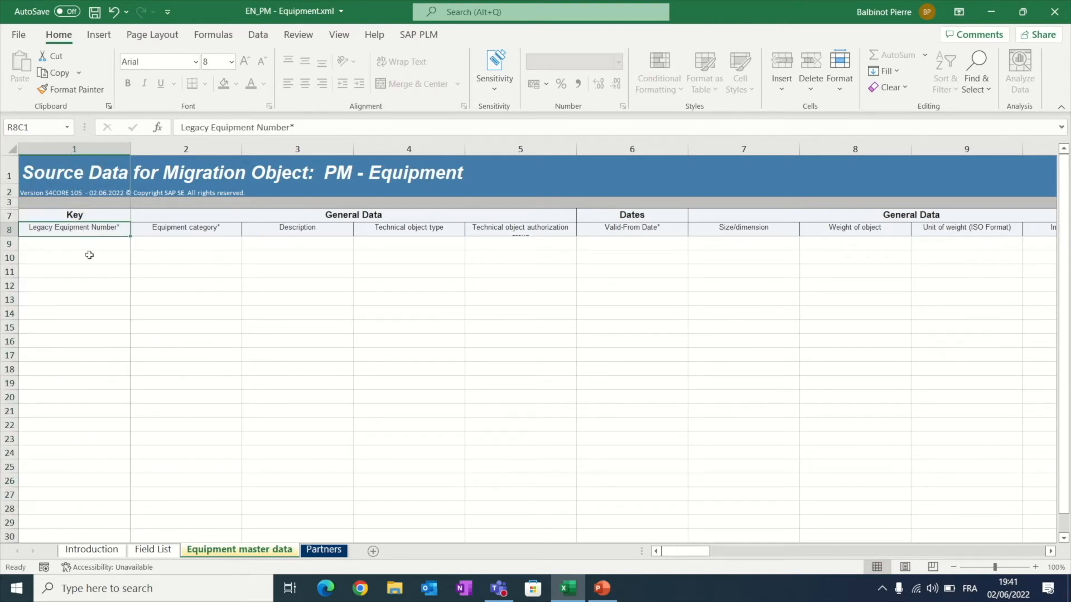
click(153, 550)
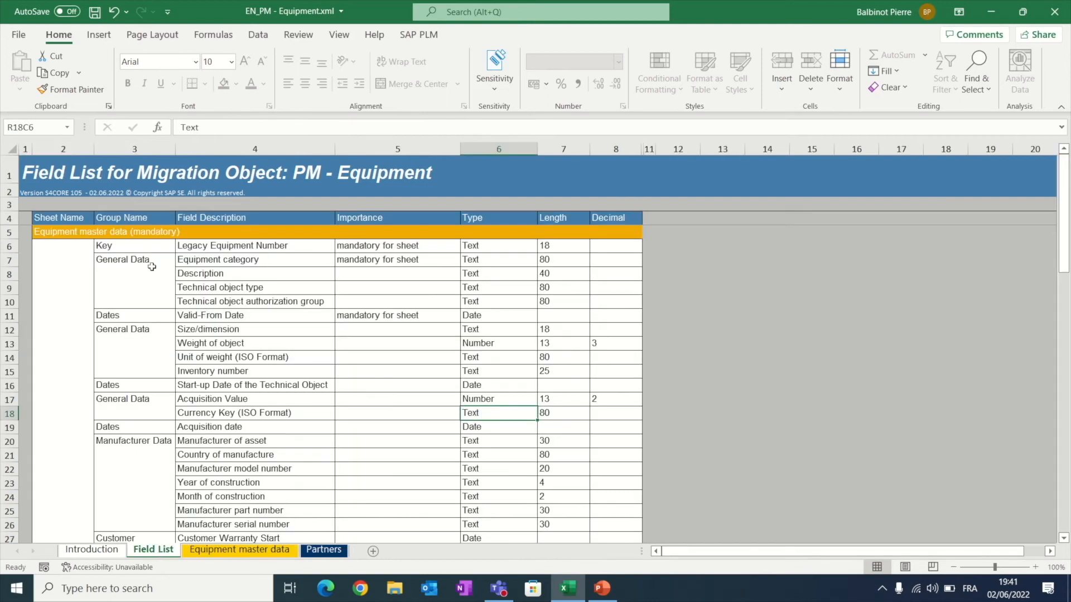
click(132, 246)
click(6, 246)
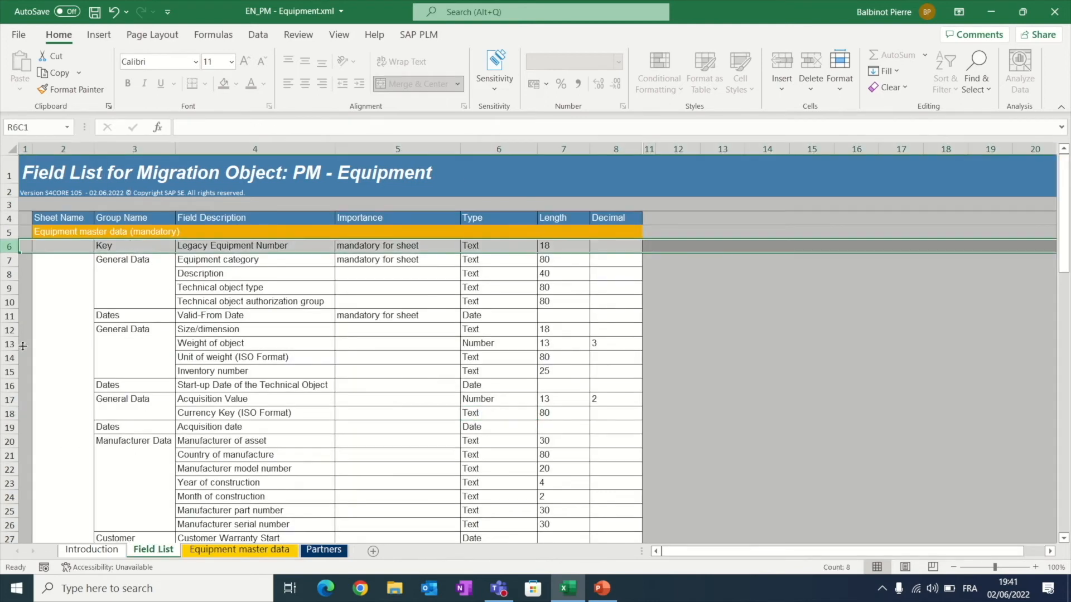
Review the first General Data and Dates groups in the Equipment master data sheet, from Equipment category to Valid-From Date.
click(232, 552)
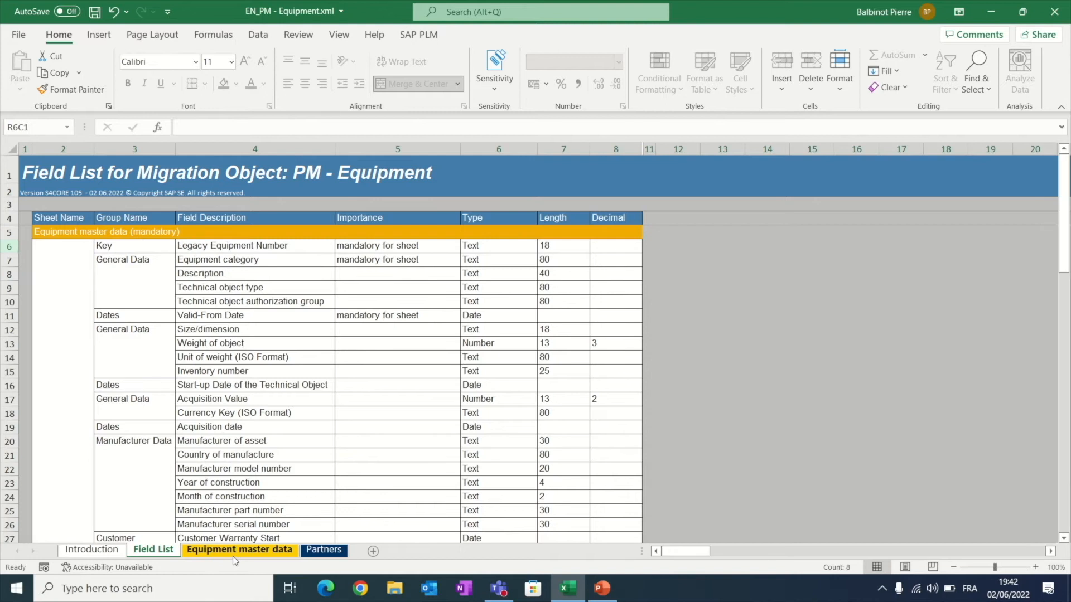
click(173, 227)
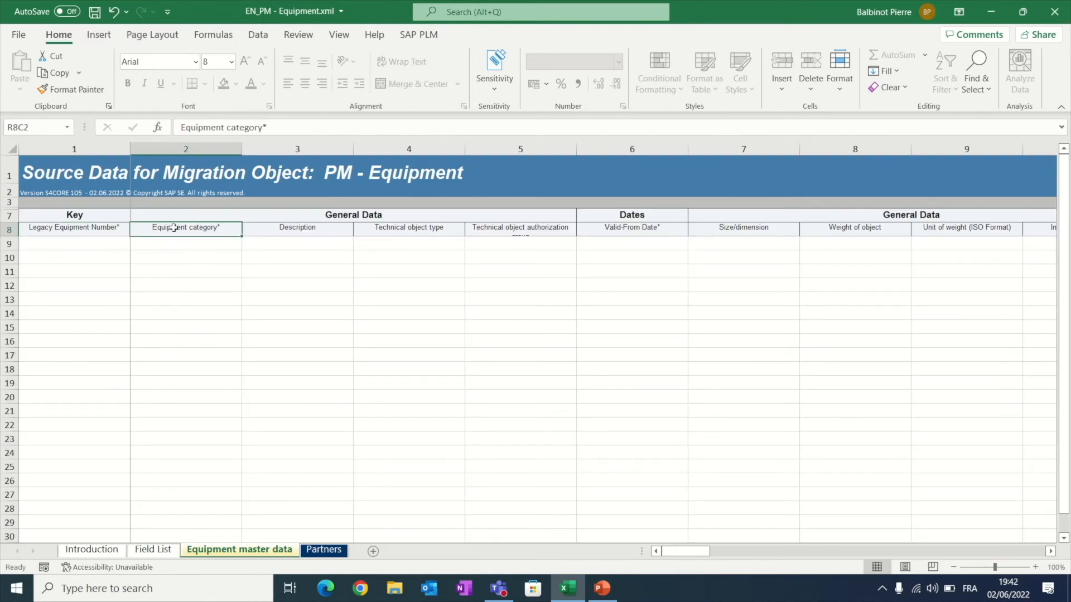
click(280, 232)
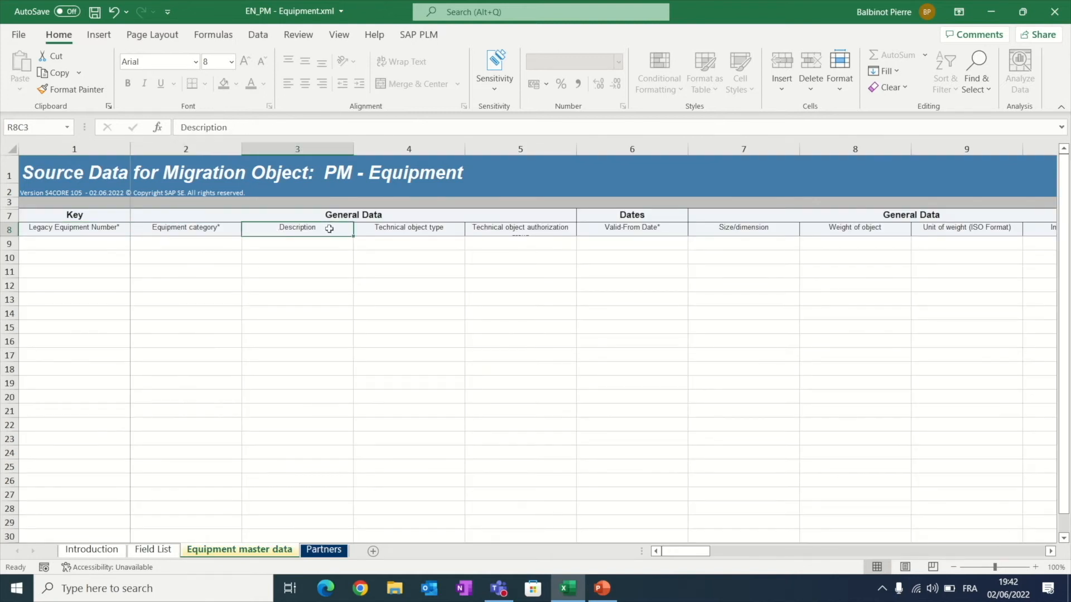
click(397, 231)
click(492, 231)
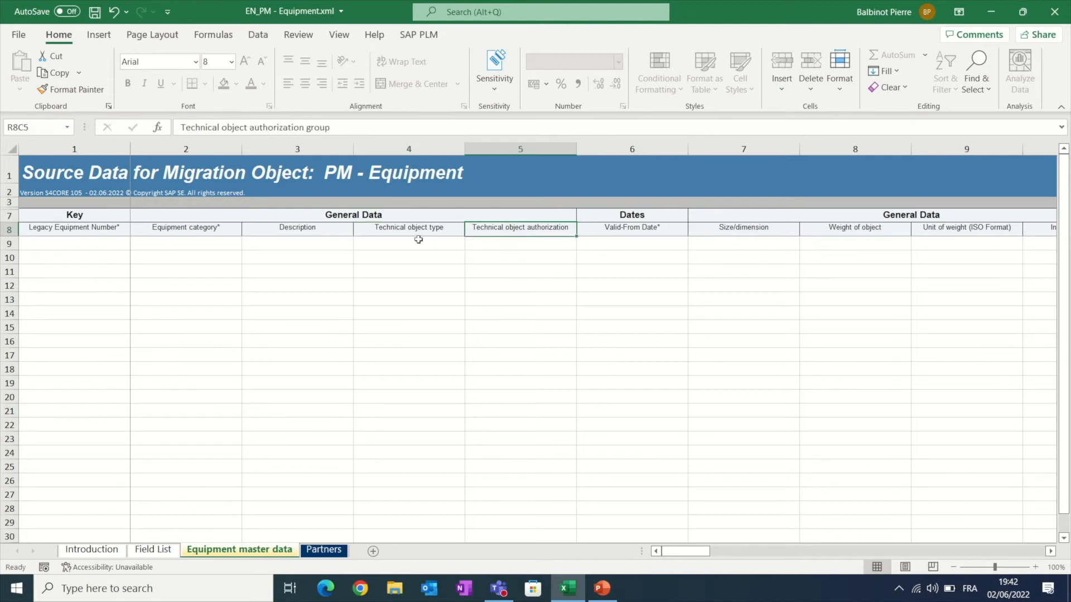
click(381, 216)
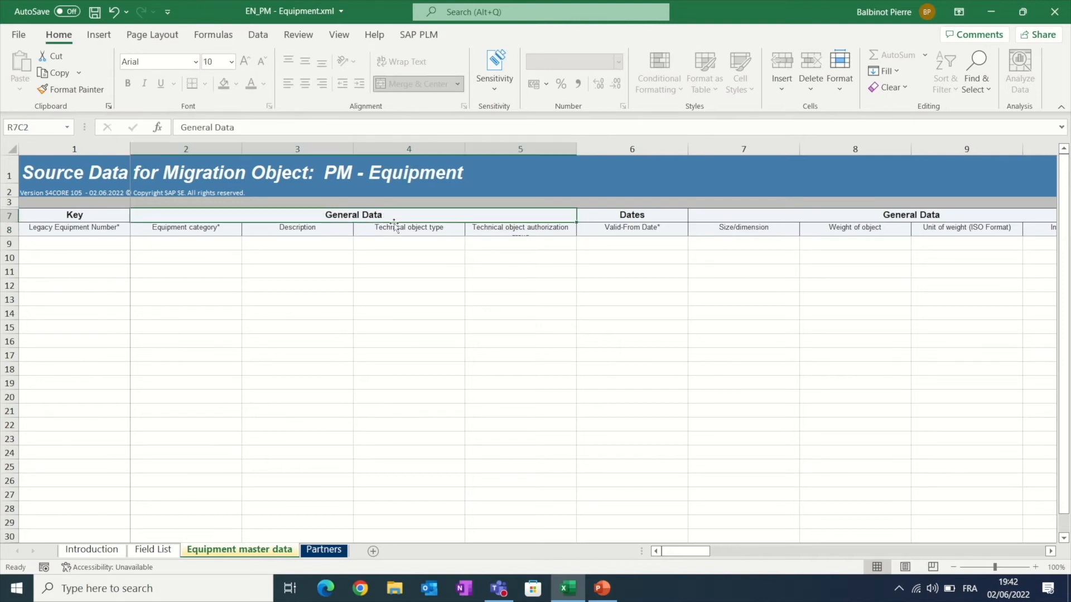
click(653, 214)
click(612, 229)
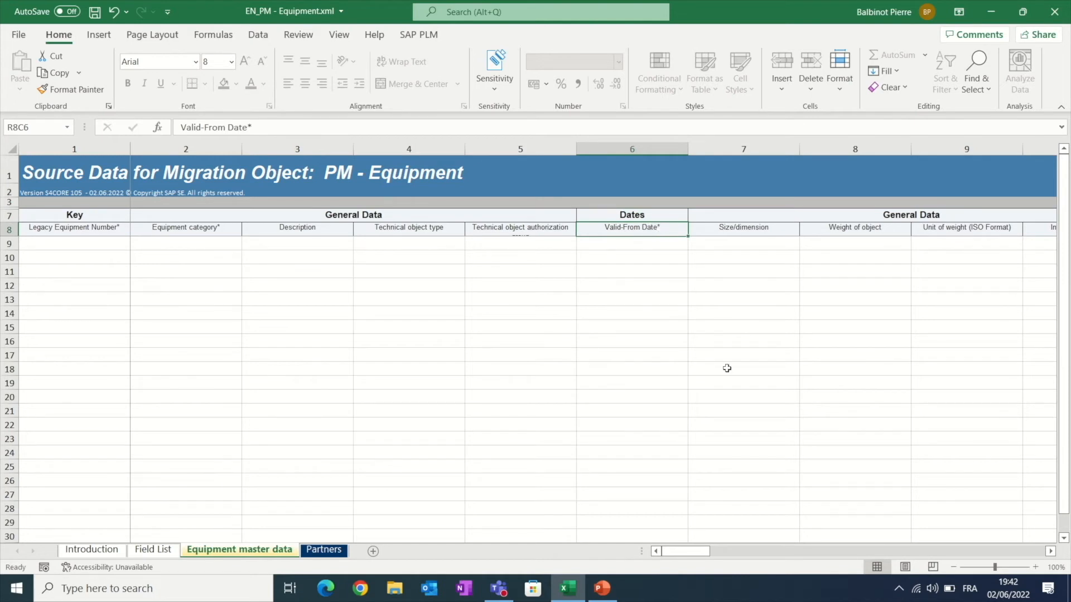
Review the second General Data group of the Equipment master data sheet, from Size/dimension to Inventory number.
drag(686, 552, 700, 550)
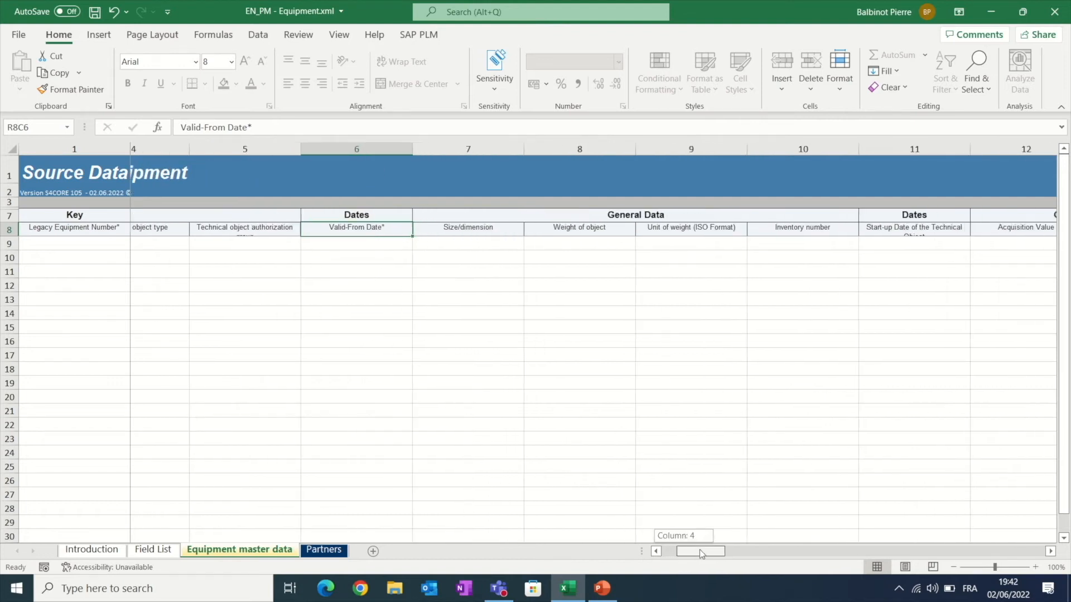
click(559, 215)
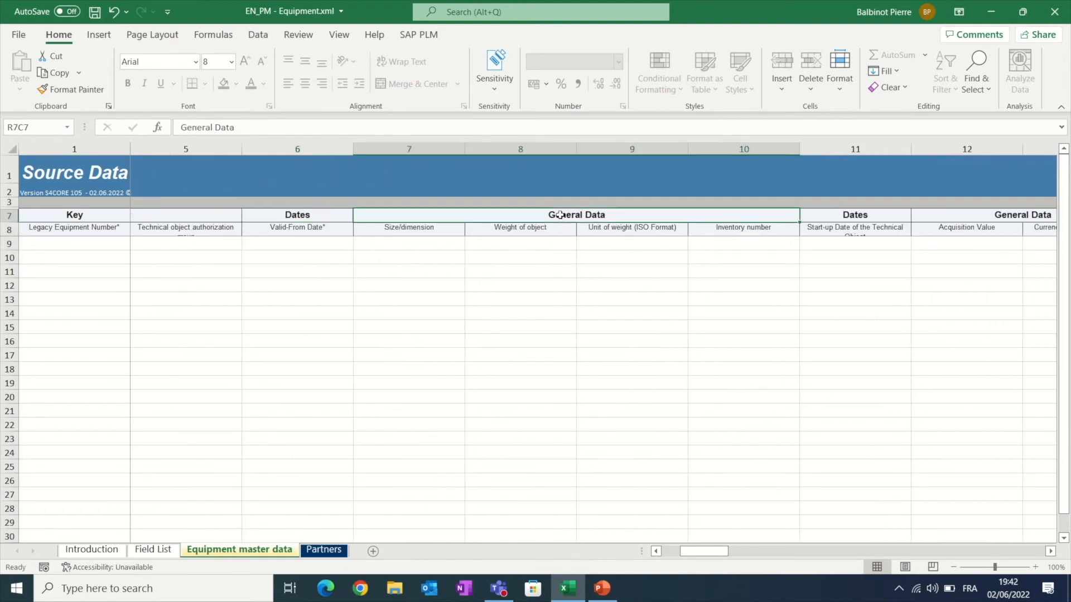
click(416, 228)
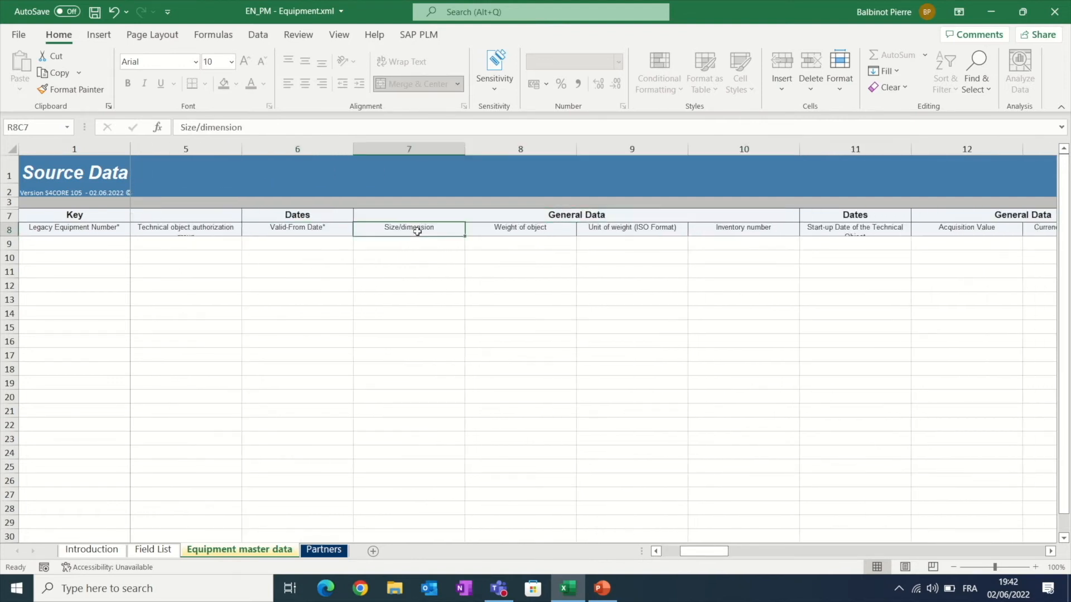
click(525, 229)
click(726, 227)
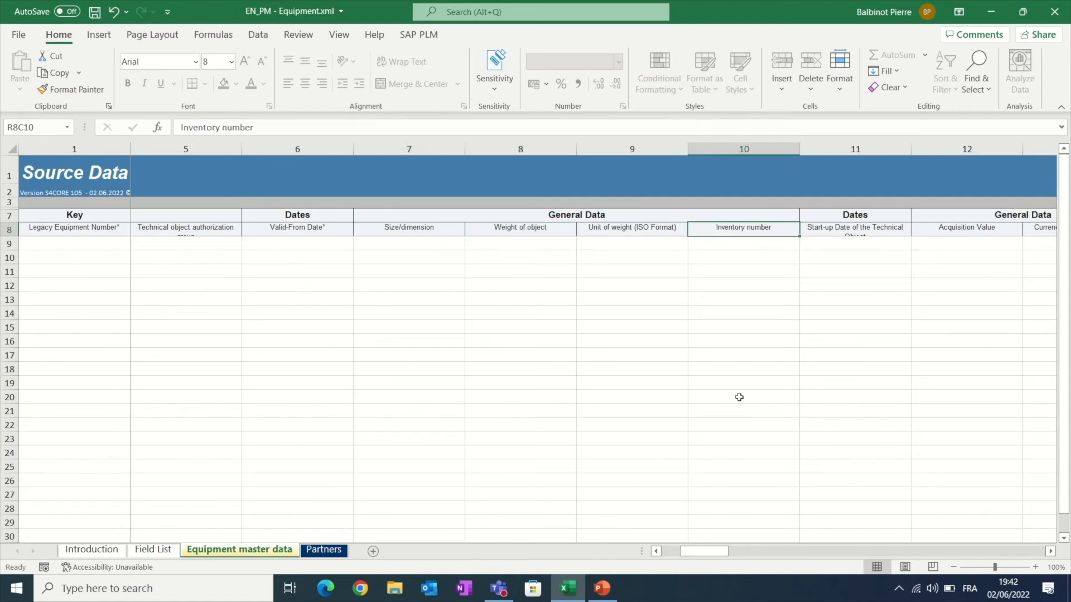
Review the Manufacturer Data group of the Equipment master data sheet, from Manufacturer of asset to Month of construction.
drag(697, 553, 758, 552)
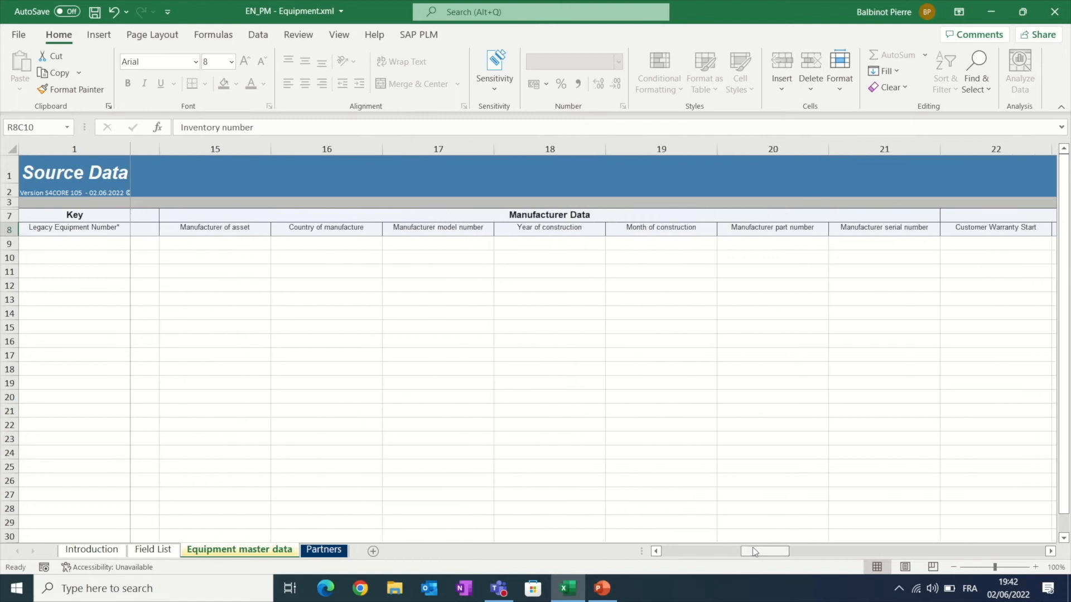
click(524, 215)
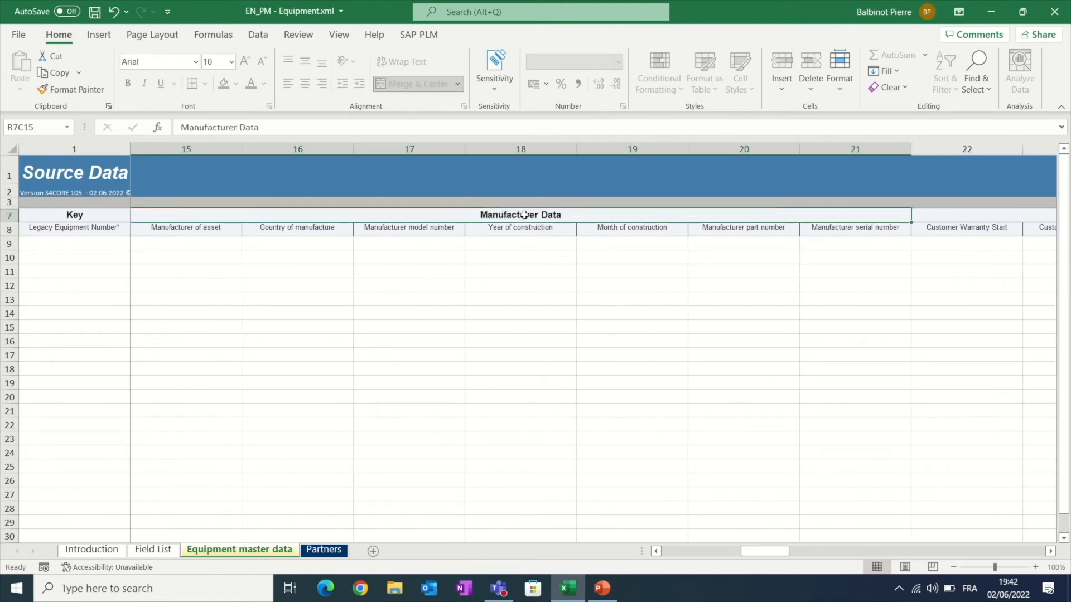
click(205, 227)
click(343, 230)
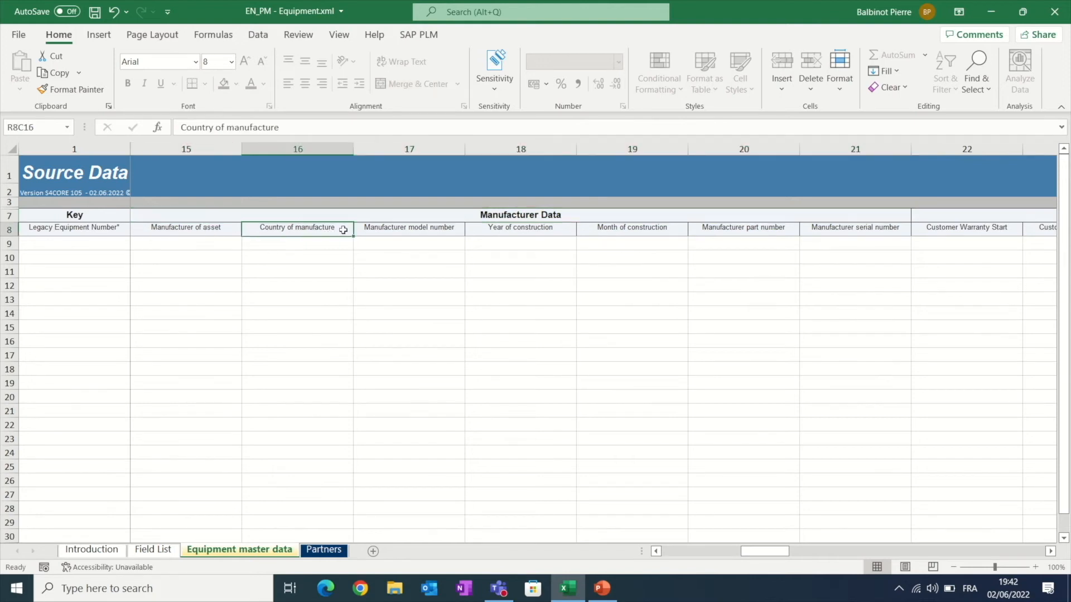
click(420, 229)
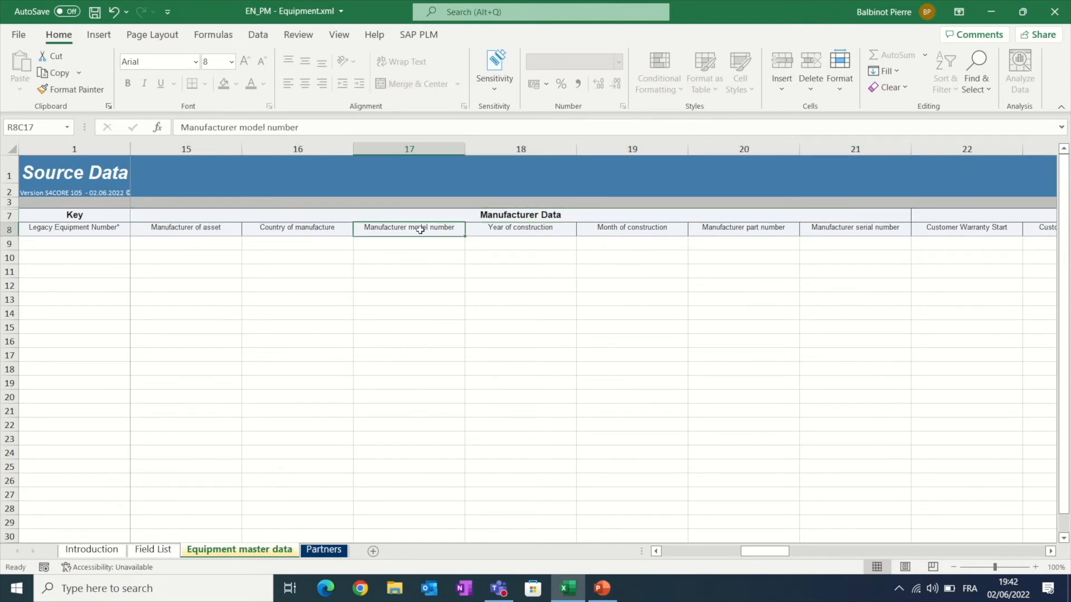
click(542, 230)
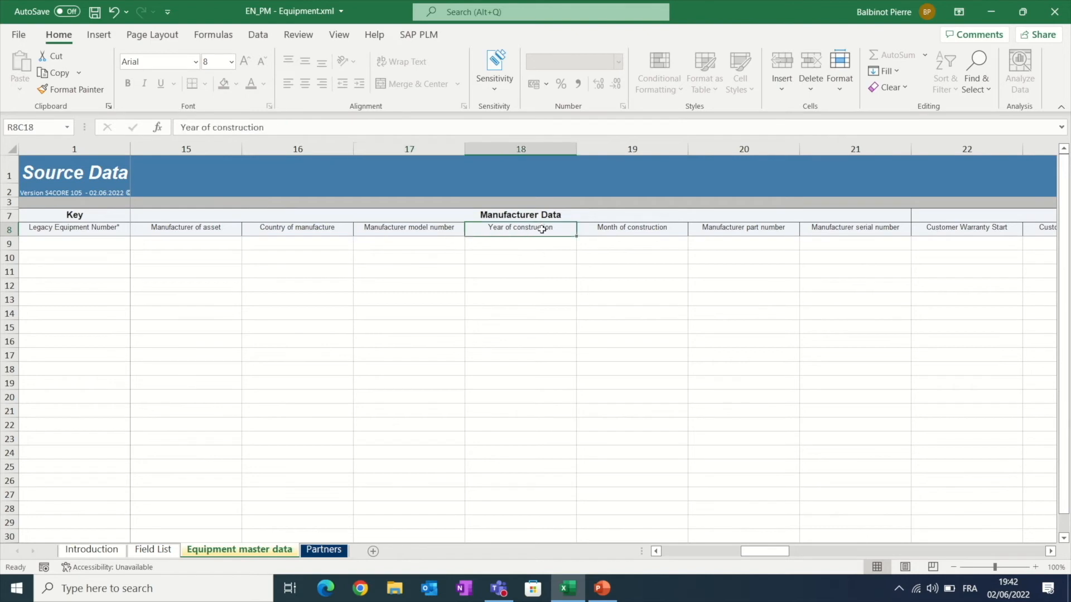
click(621, 227)
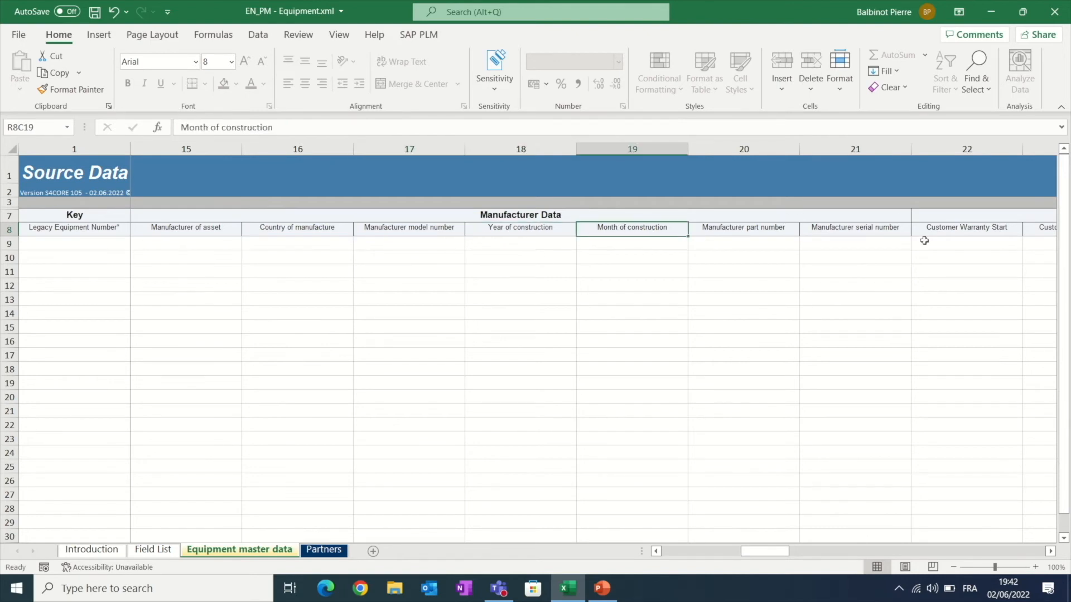
Review the asterisk-marked mandatory columns Legacy Equipment Number, Equipment category and Valid-From Date in the Equipment master data sheet.
drag(772, 557, 675, 550)
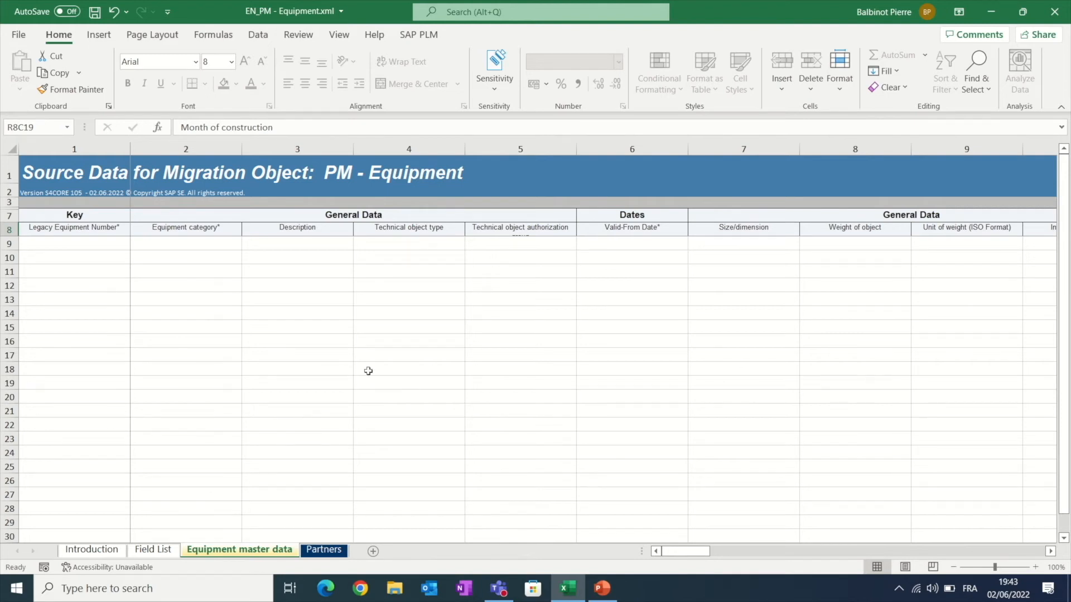
click(111, 230)
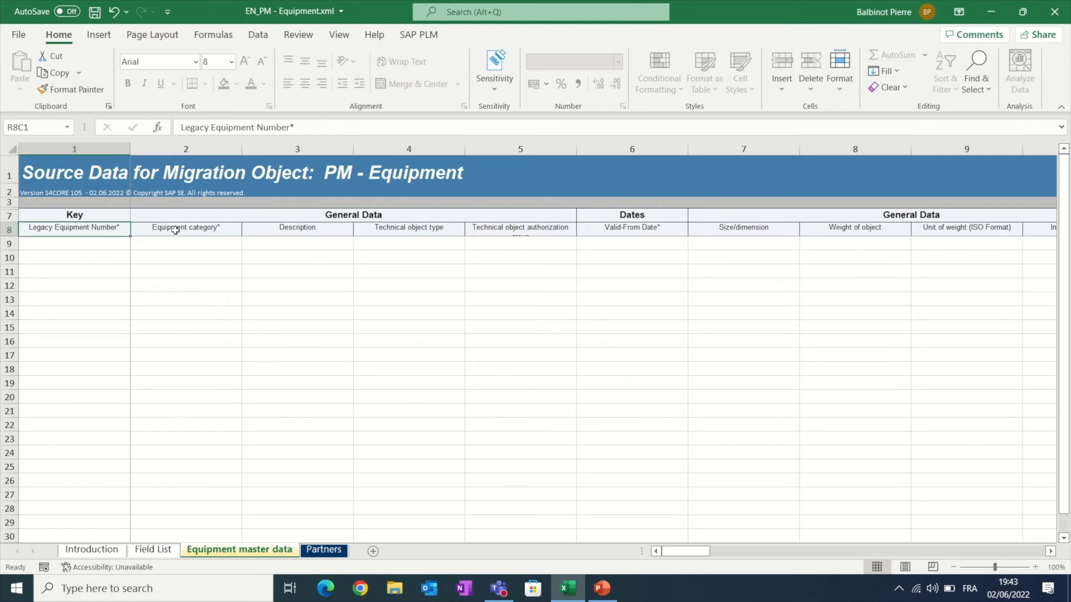
click(206, 229)
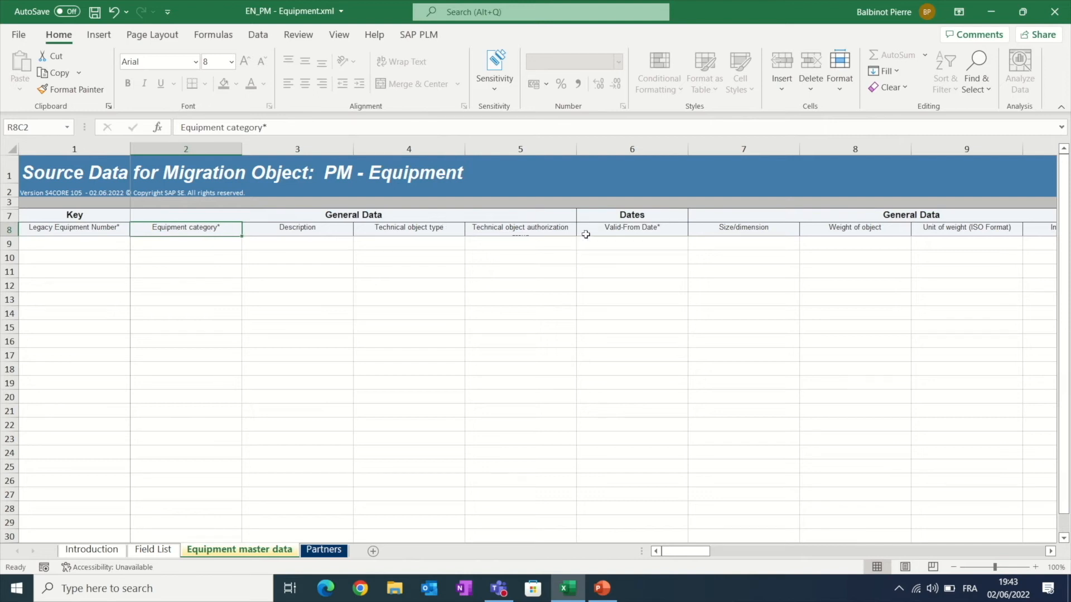
click(619, 227)
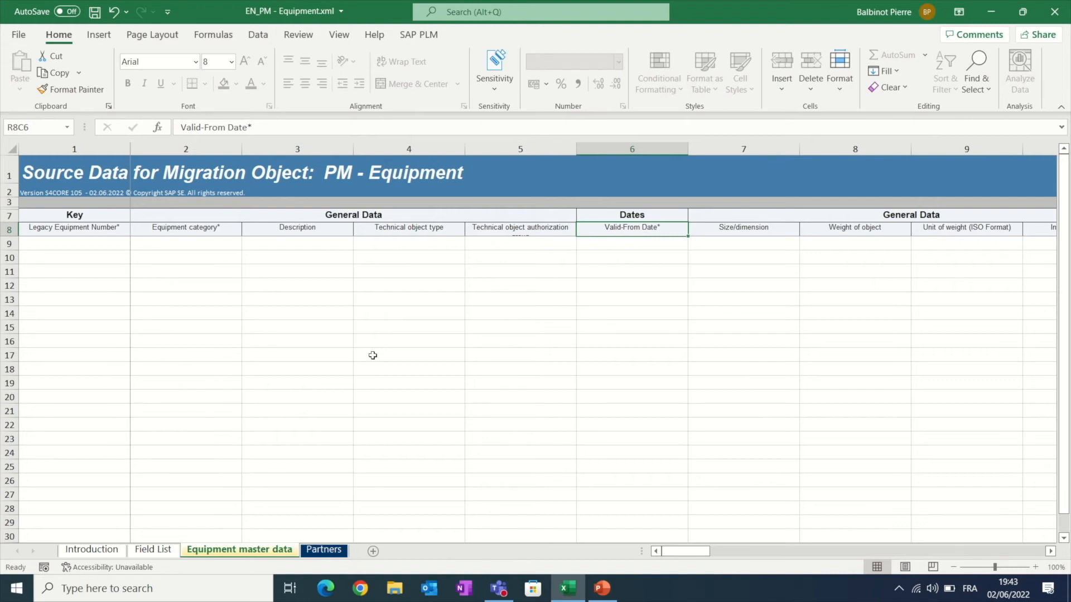
Fill the first data row with Legacy Equipment Number 12345, Equipment category M and Description "Equipment migrated 1".
click(99, 241)
text(12345)
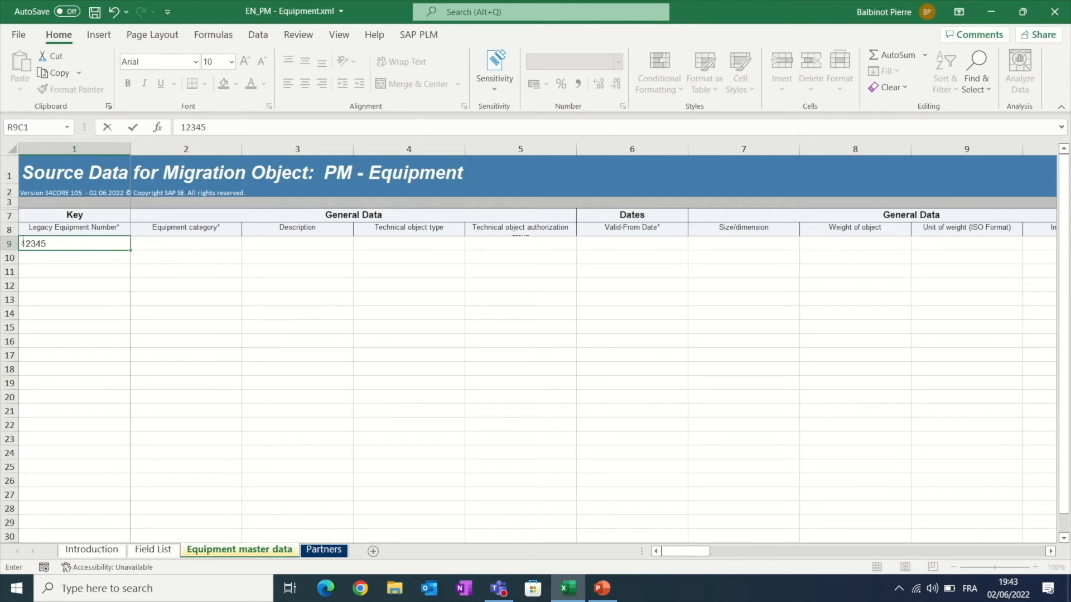
click(204, 249)
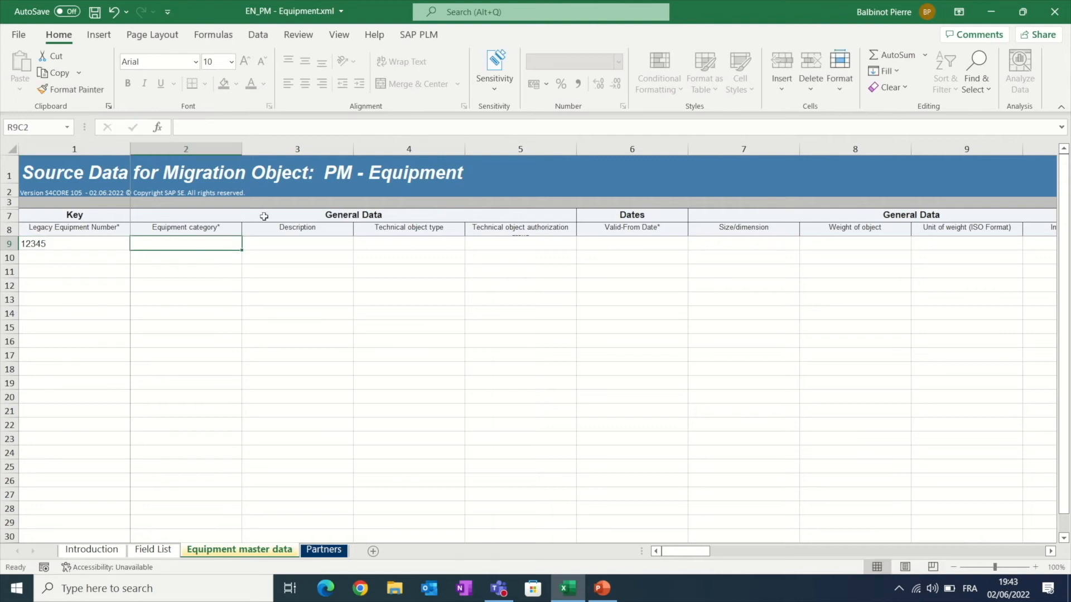
text(M)
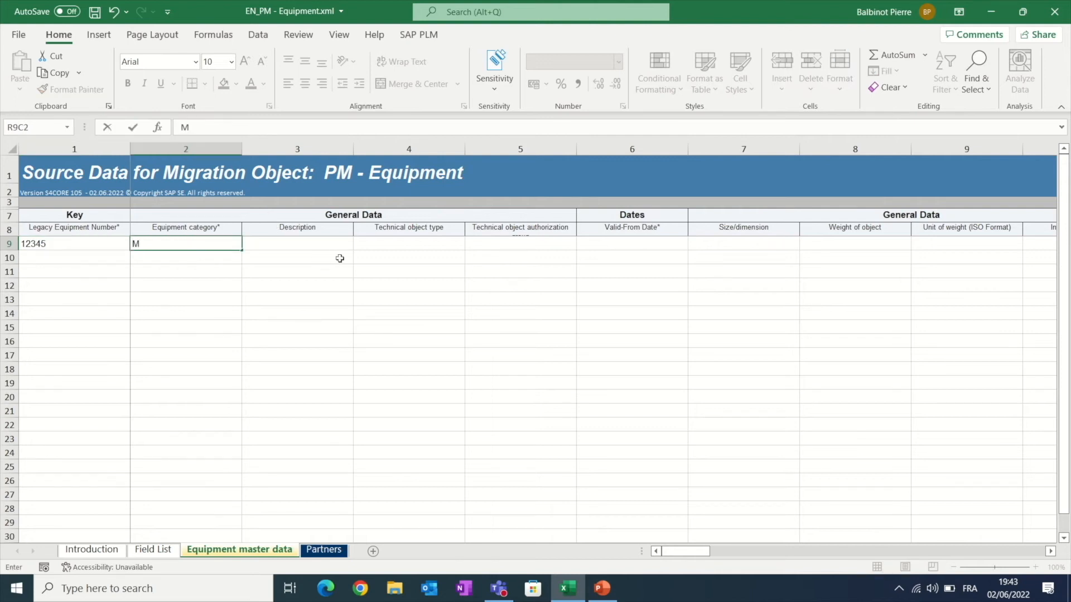
click(317, 244)
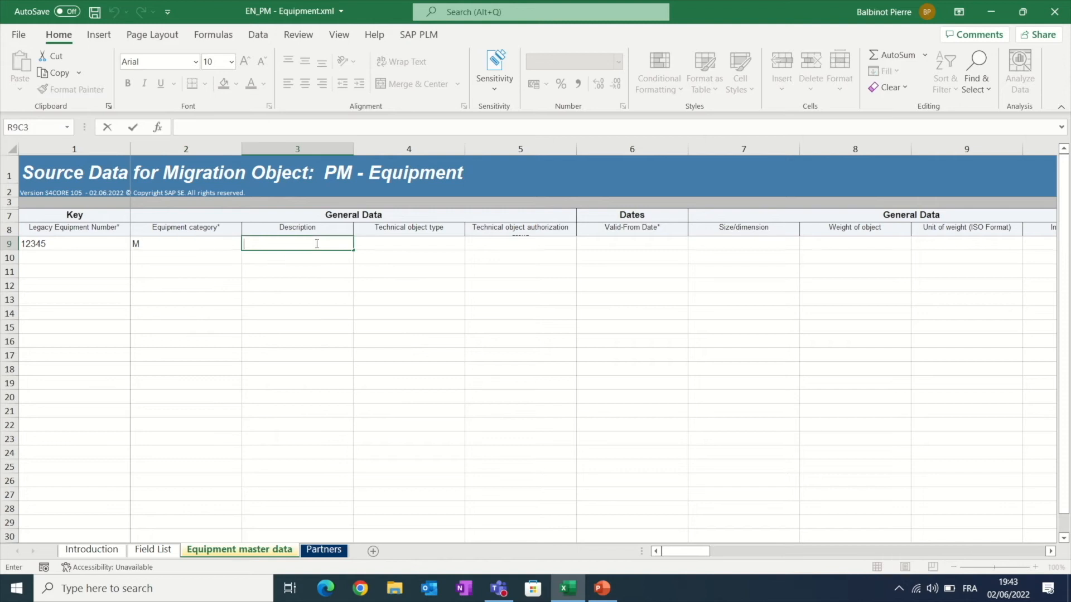
text(Equipment migrated 1)
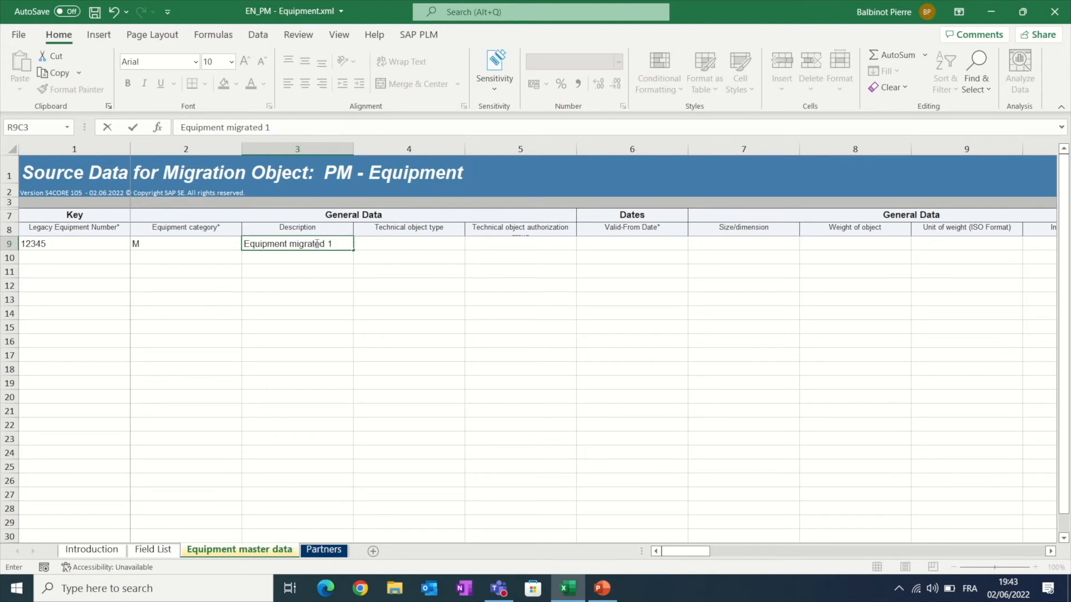
Enter 02.06.2022 as the Valid-From Date of the first equipment row.
double_click(627, 246)
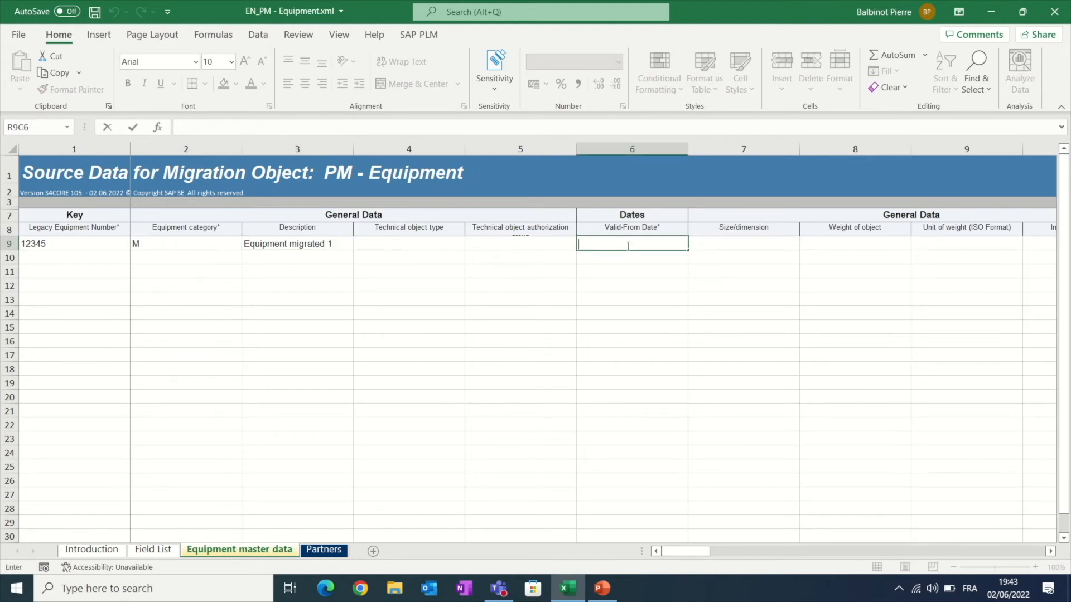
text(02.06.2022)
key(Return)
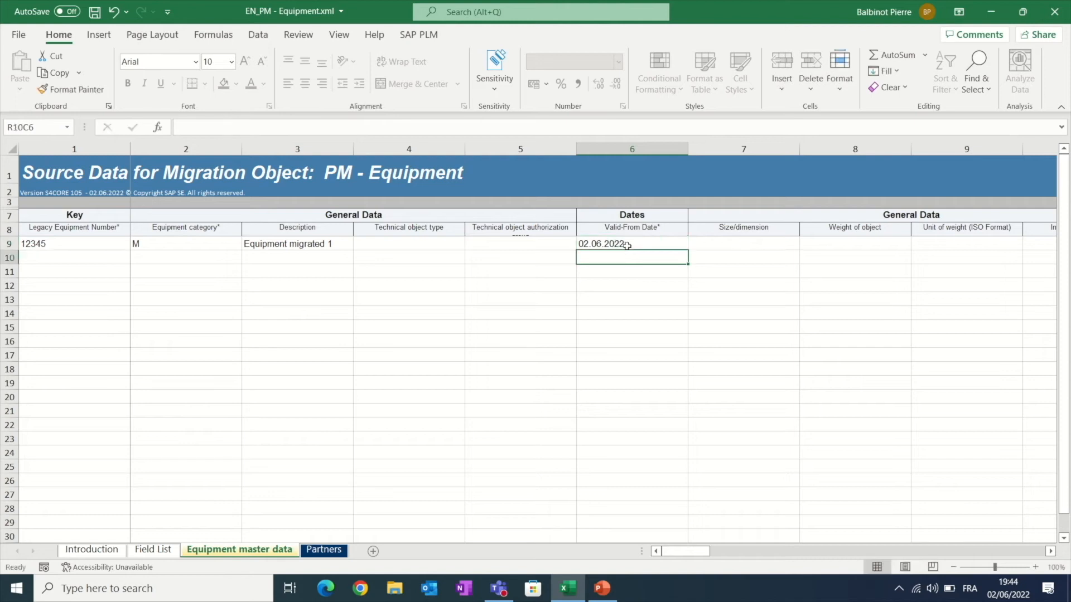
Extend the Legacy Equipment Number series from 12345 in row 9 to 12355 in row 19.
click(87, 244)
drag(129, 248, 115, 395)
click(65, 243)
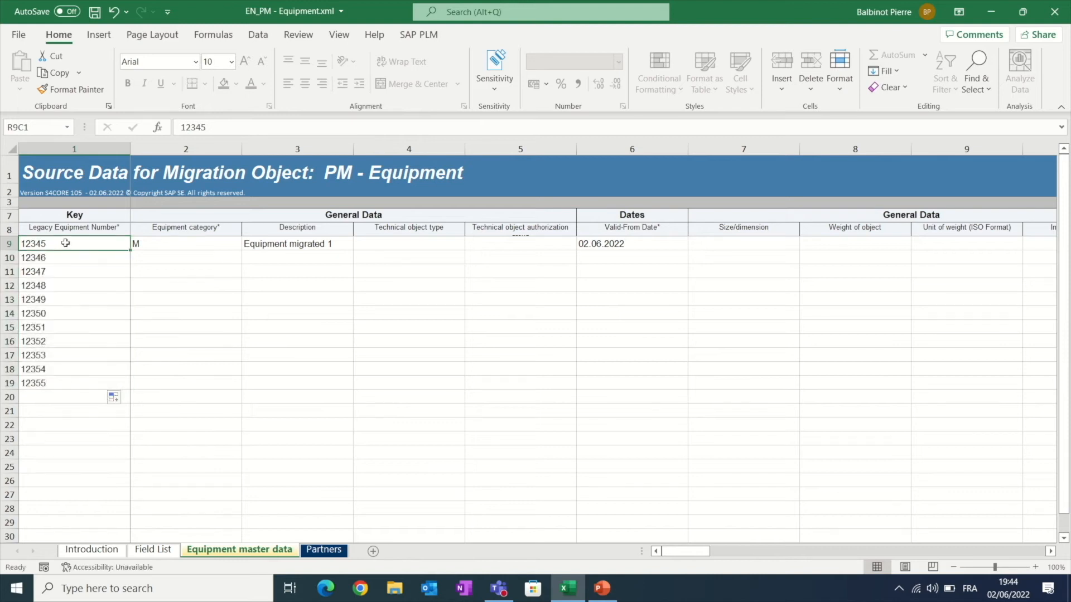
click(66, 259)
Fill Equipment category M and the numbered Descriptions up to "Equipment migrated 11" down to row 19.
click(170, 245)
click(183, 263)
text(M)
key(Return)
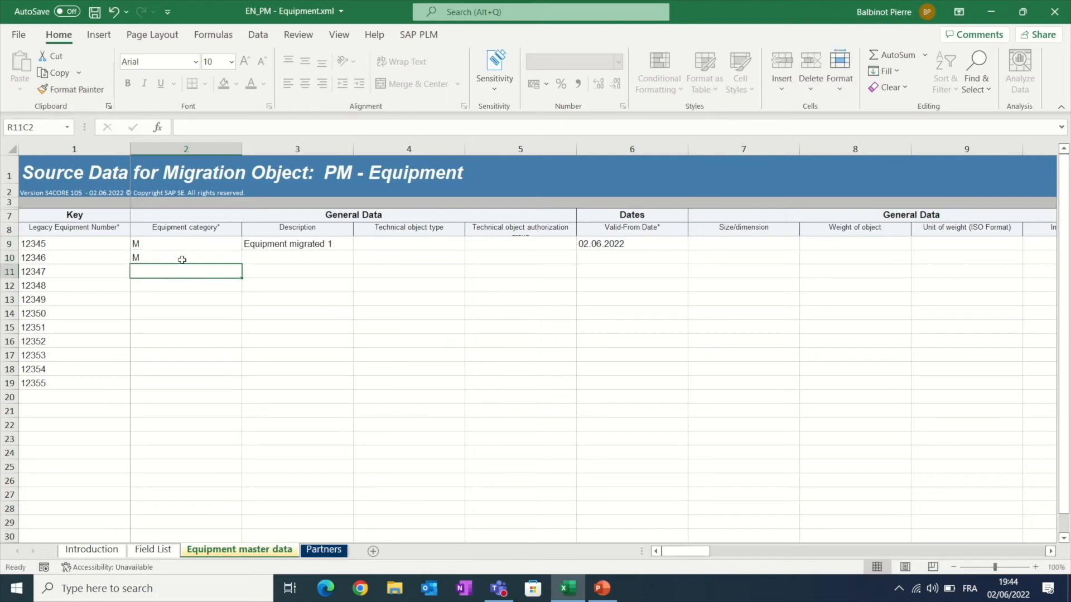
drag(210, 243, 216, 385)
click(338, 246)
drag(353, 250, 352, 393)
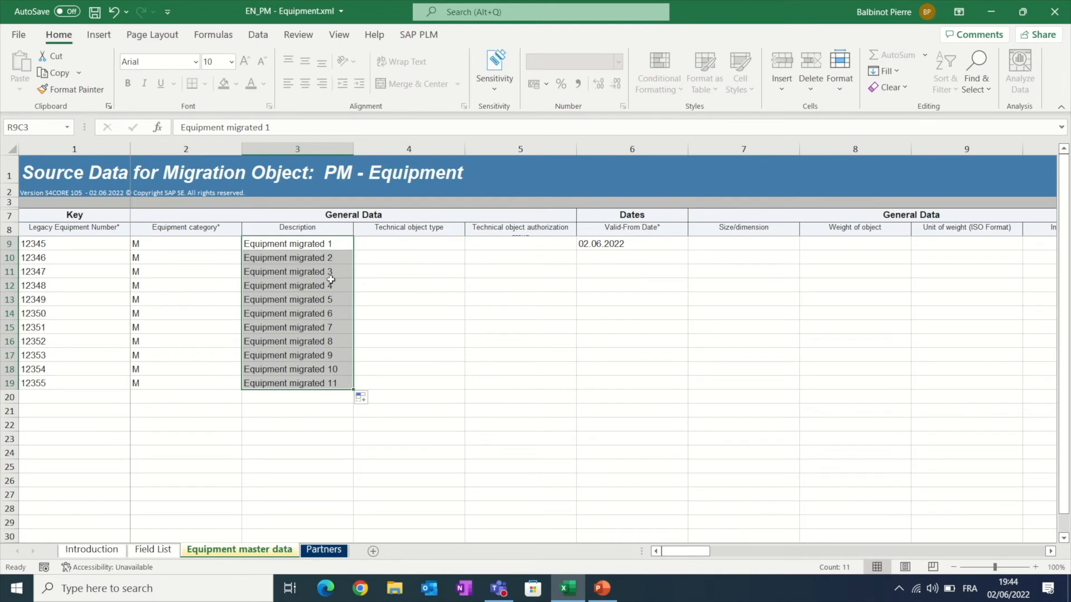
Fill Valid-From Date 02.06.2022 down to row 19 and save the workbook, keeping the XML Spreadsheet 2003 format.
click(625, 249)
double_click(625, 257)
text(02)
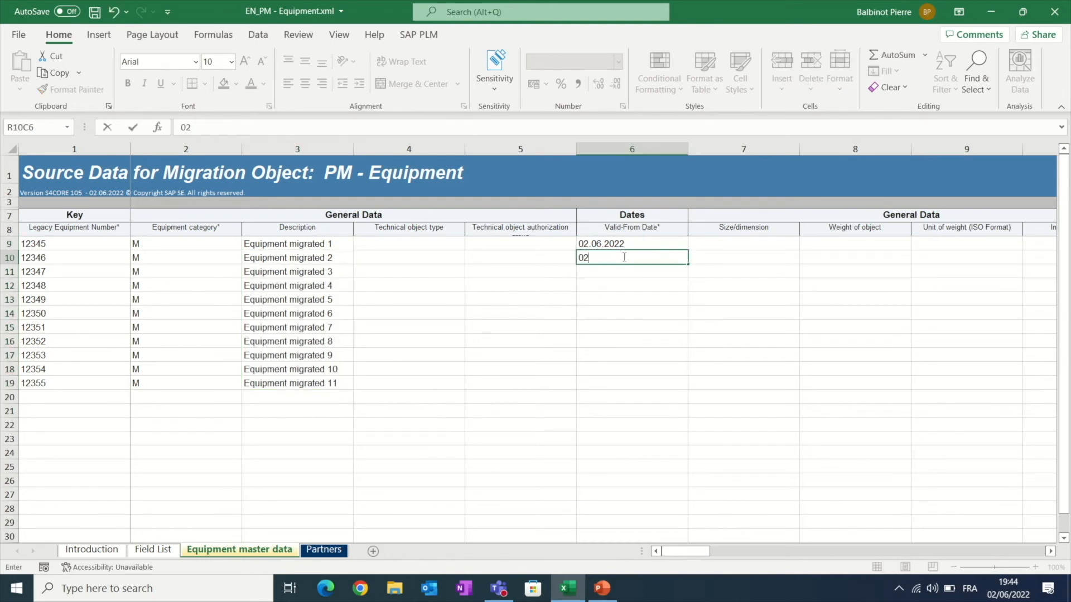
text(.06.2022)
key(Return)
drag(670, 244, 672, 385)
click(642, 425)
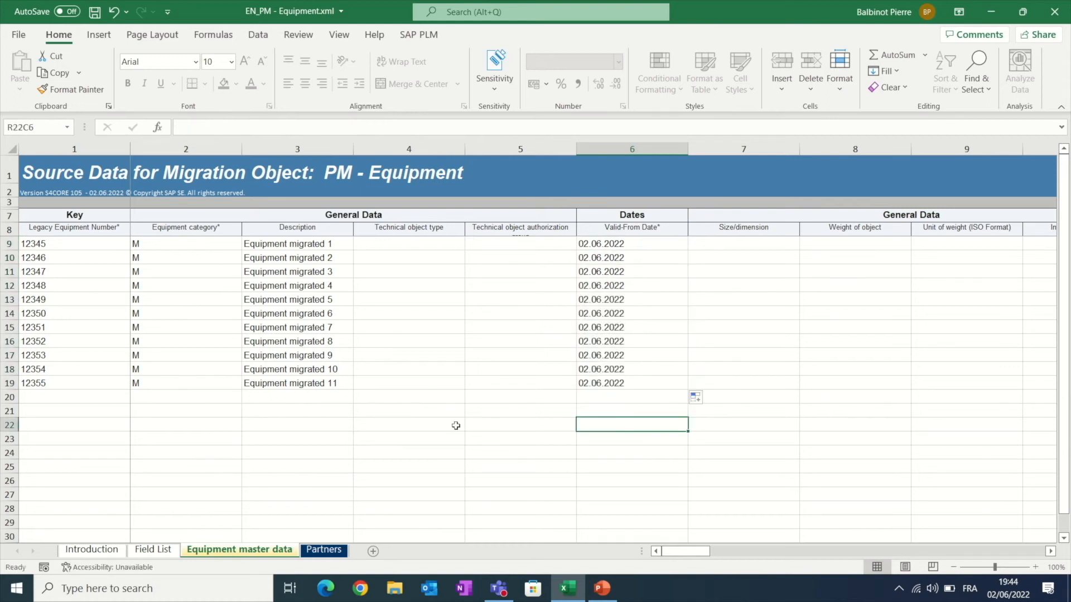
click(96, 13)
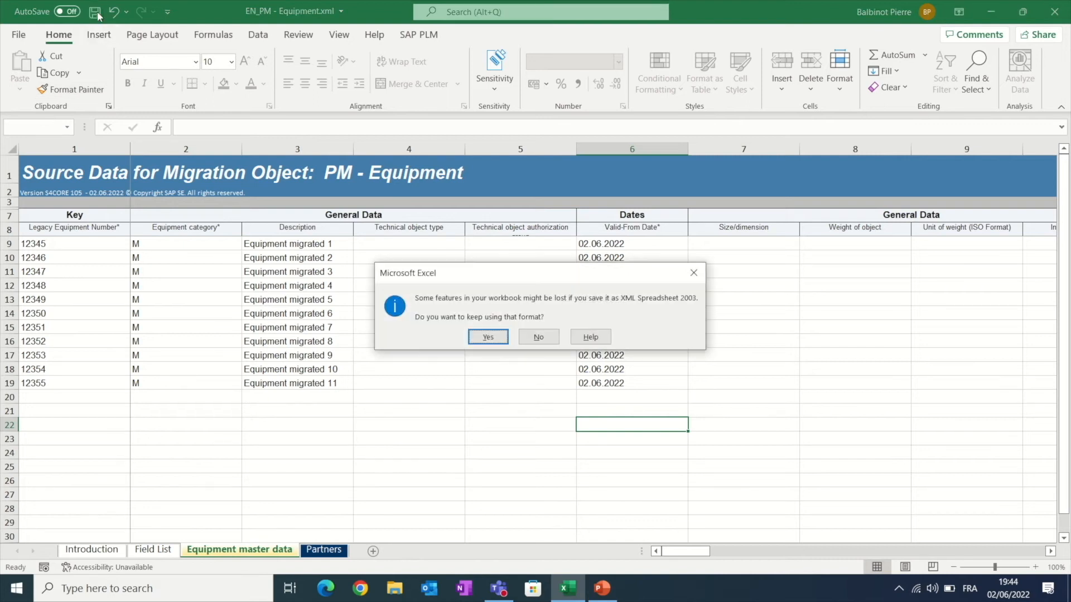
click(494, 341)
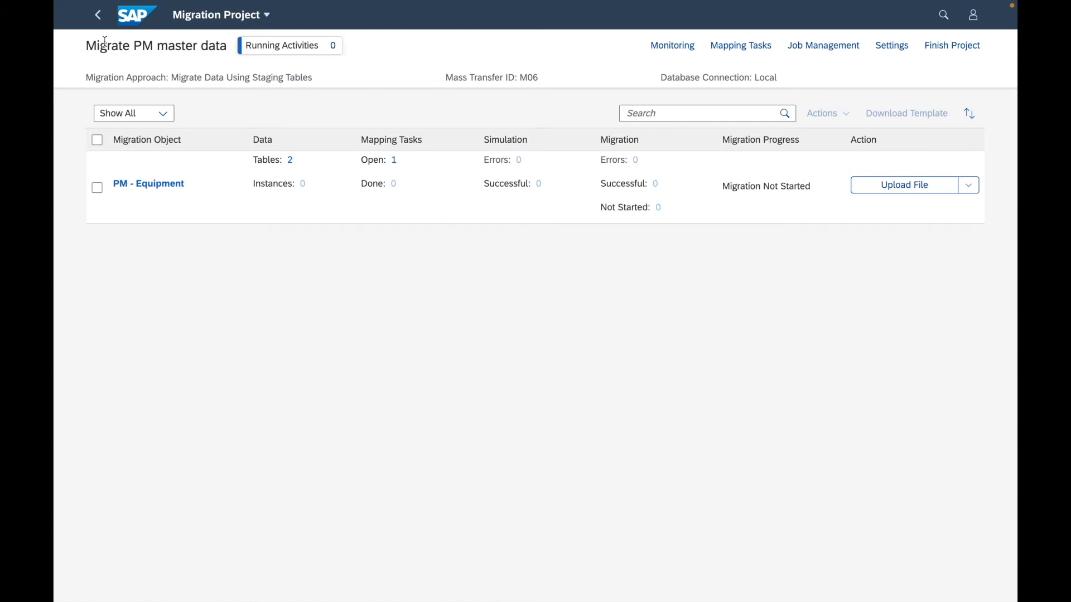
Switch to the Migrate PM master data project in the SAP Migration Cockpit and open the file upload page for PM - Equipment.
drag(85, 46, 222, 45)
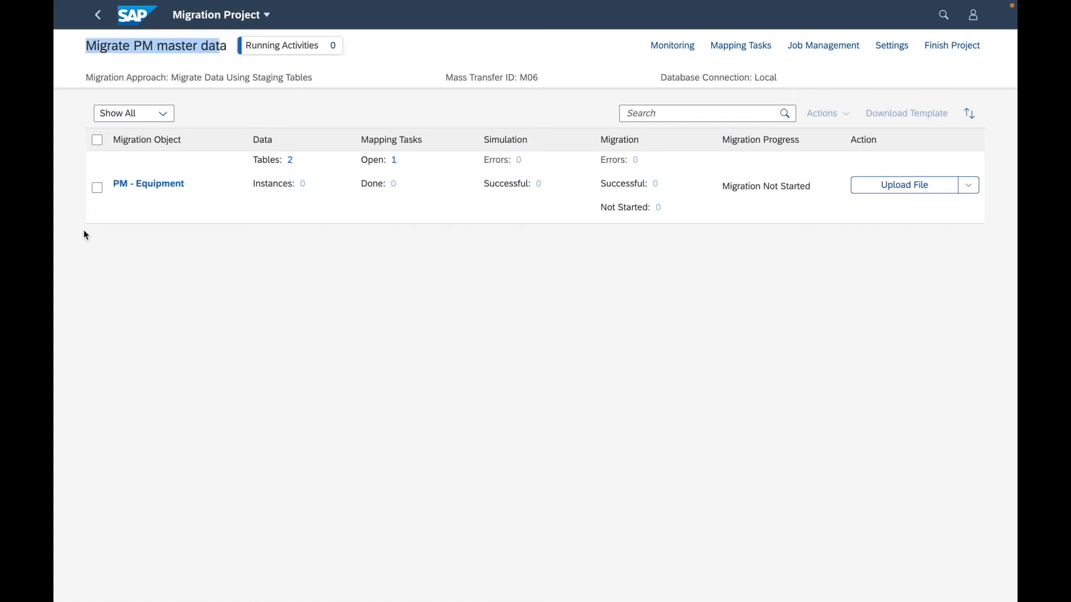
click(234, 226)
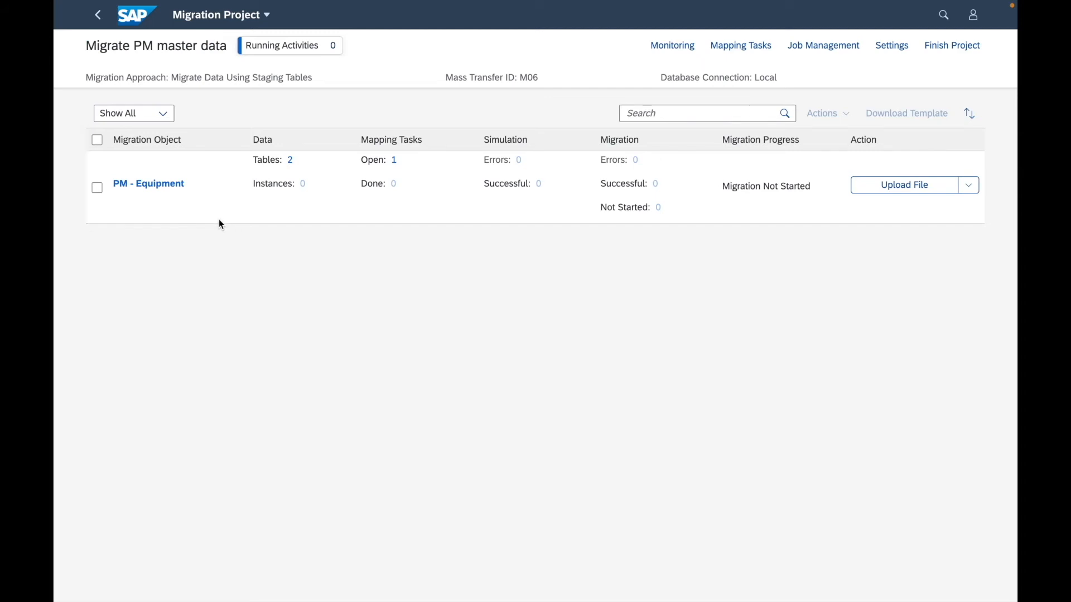
click(97, 189)
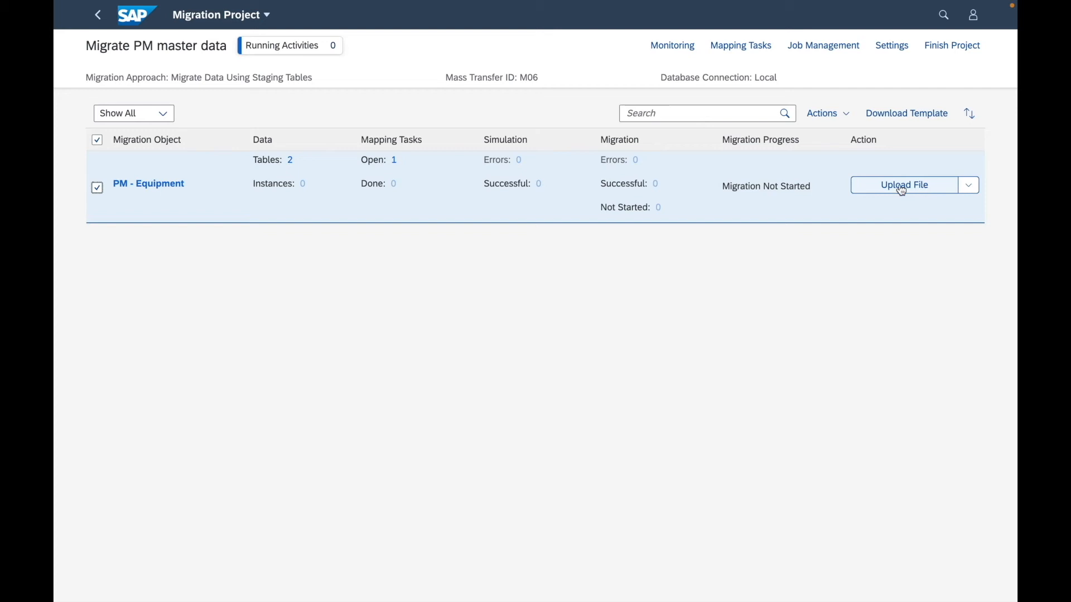
click(853, 140)
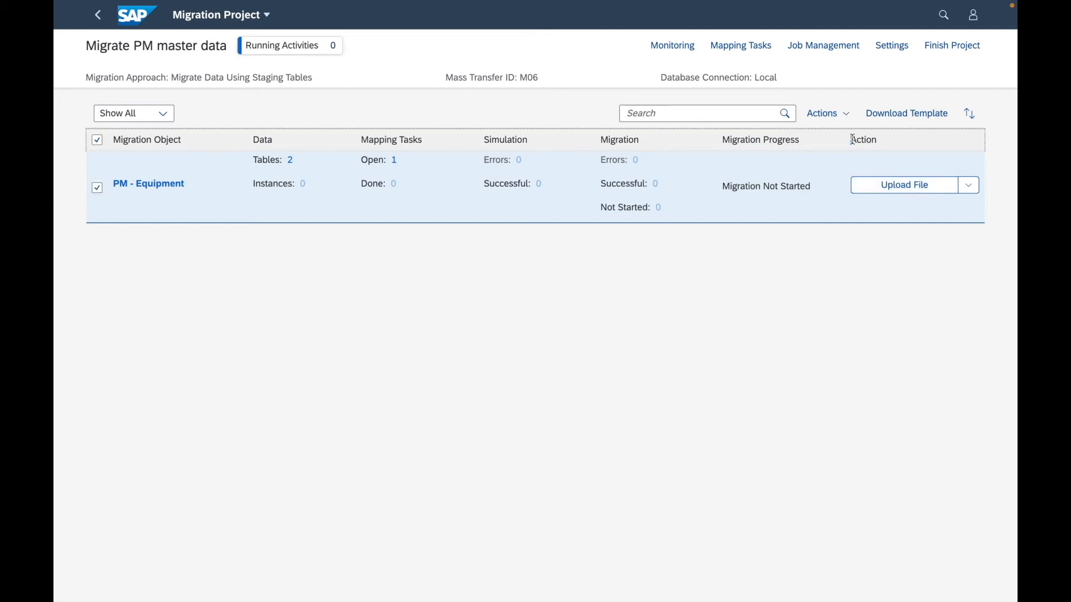
click(921, 187)
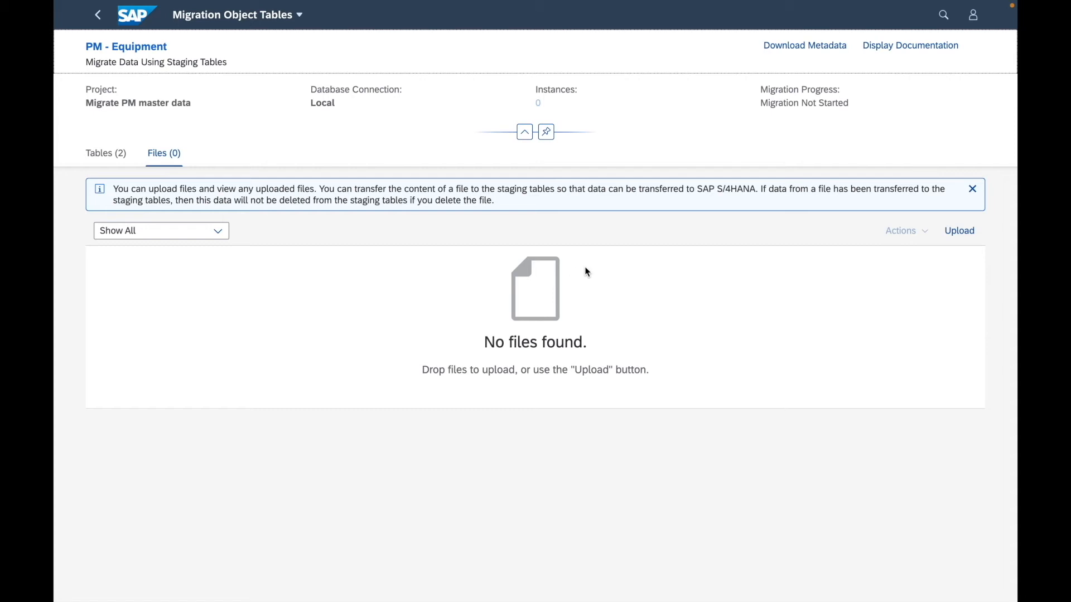
Upload the file EN_PM - Equipment.xml from the Bureau folder and check its processing status.
click(963, 235)
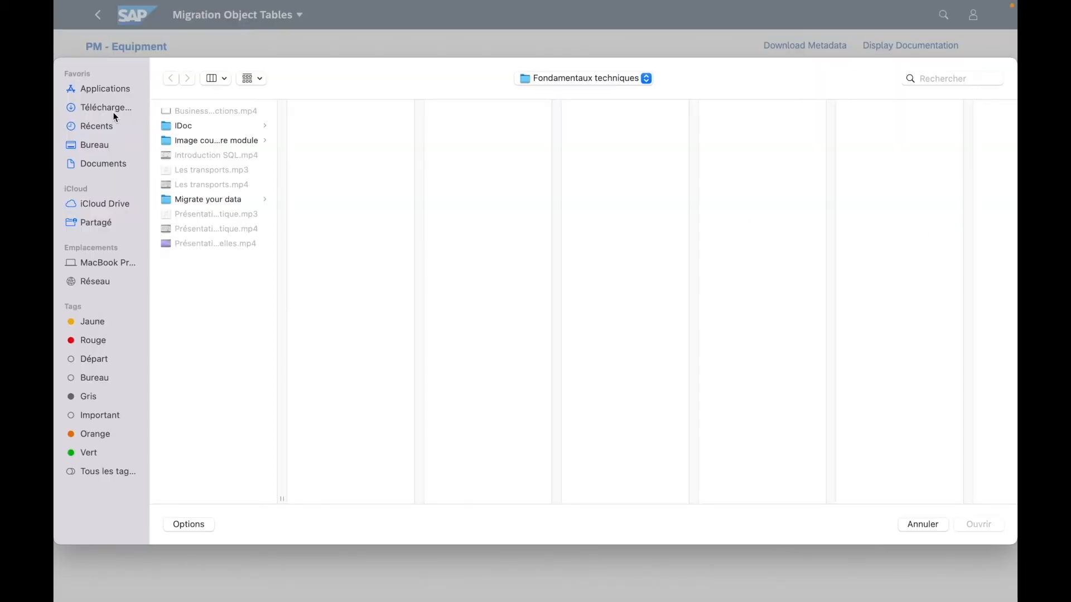
click(106, 146)
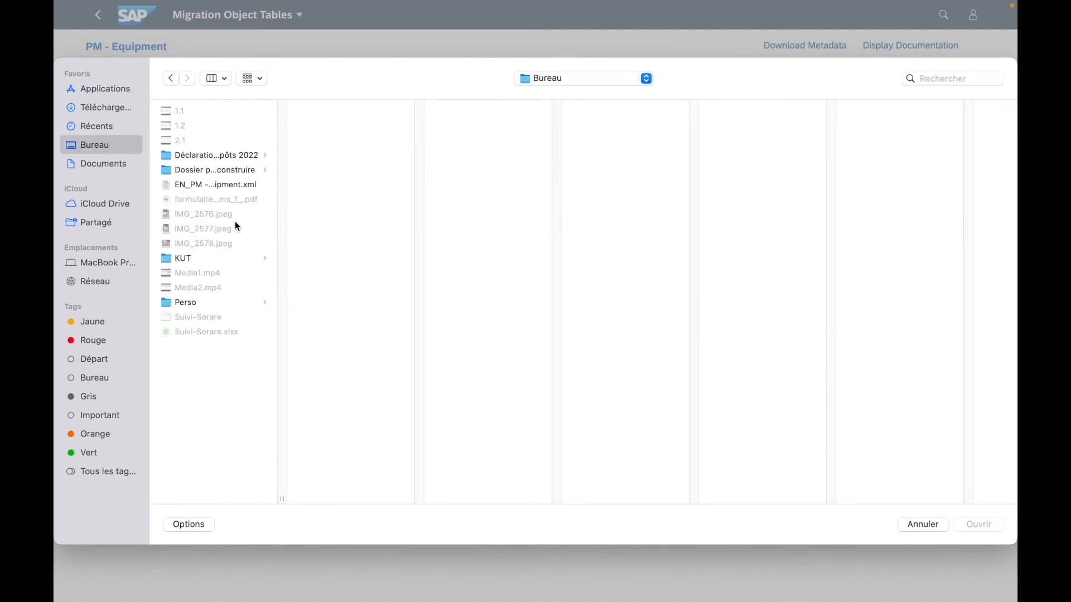
click(195, 186)
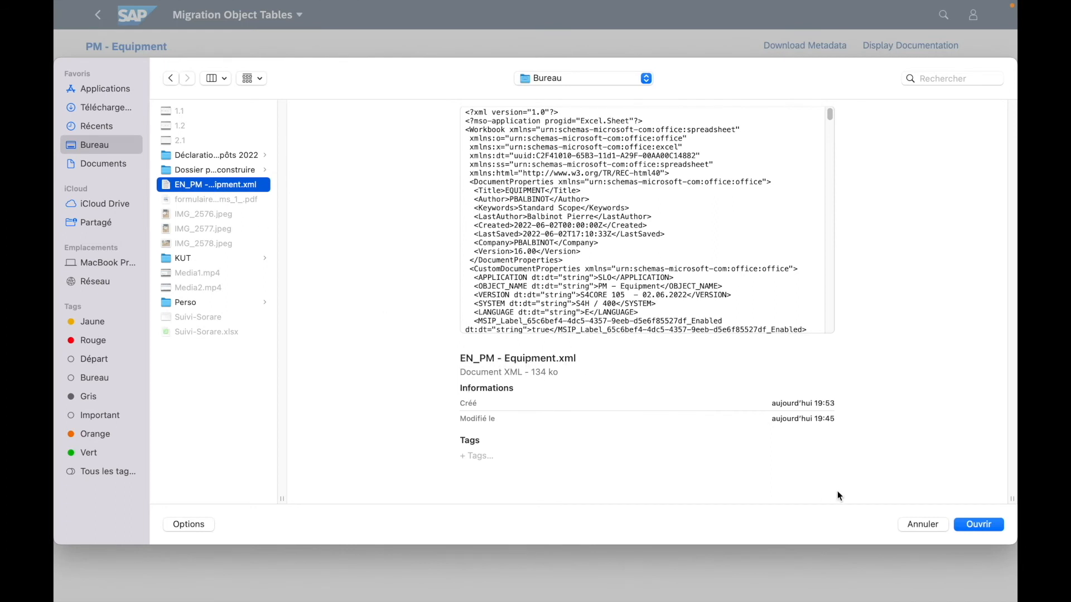
click(993, 526)
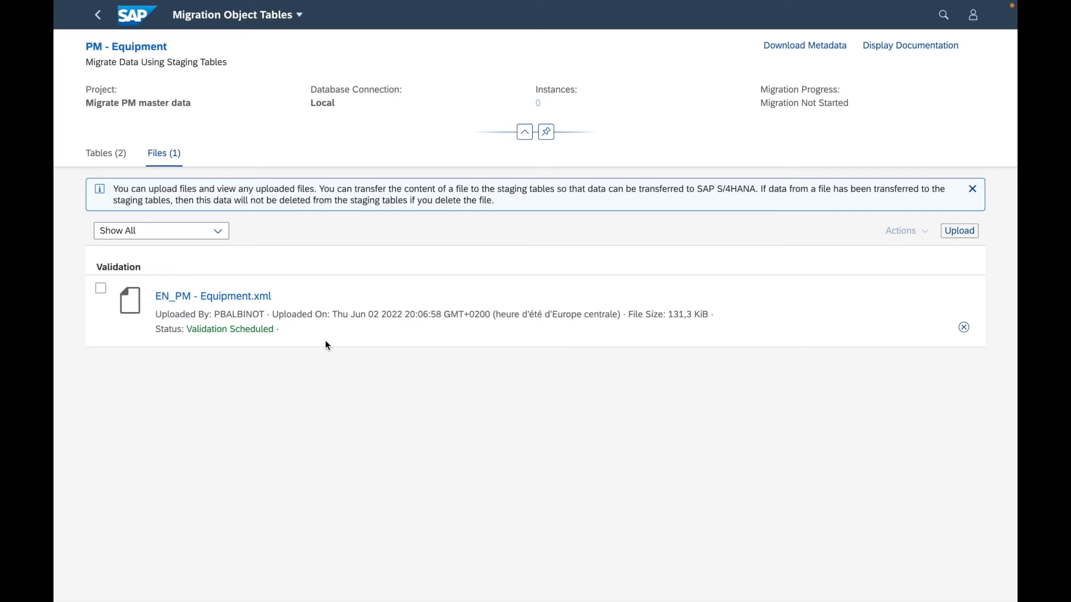
drag(188, 330, 289, 331)
click(289, 331)
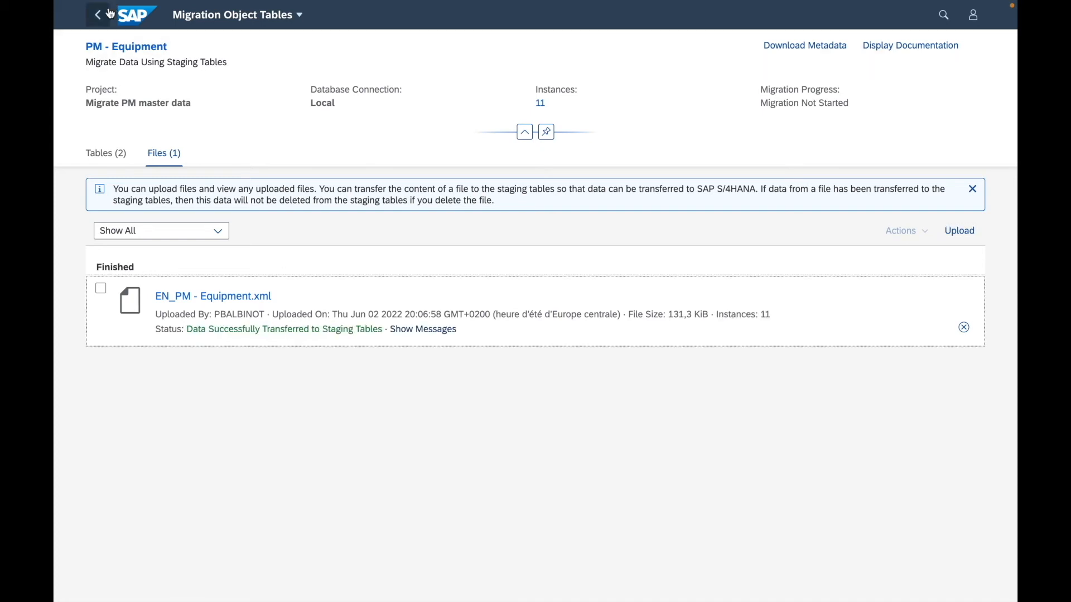
Return to the project and open the PM - Equipment mapping task "Equipment, internal or external numbering".
click(93, 25)
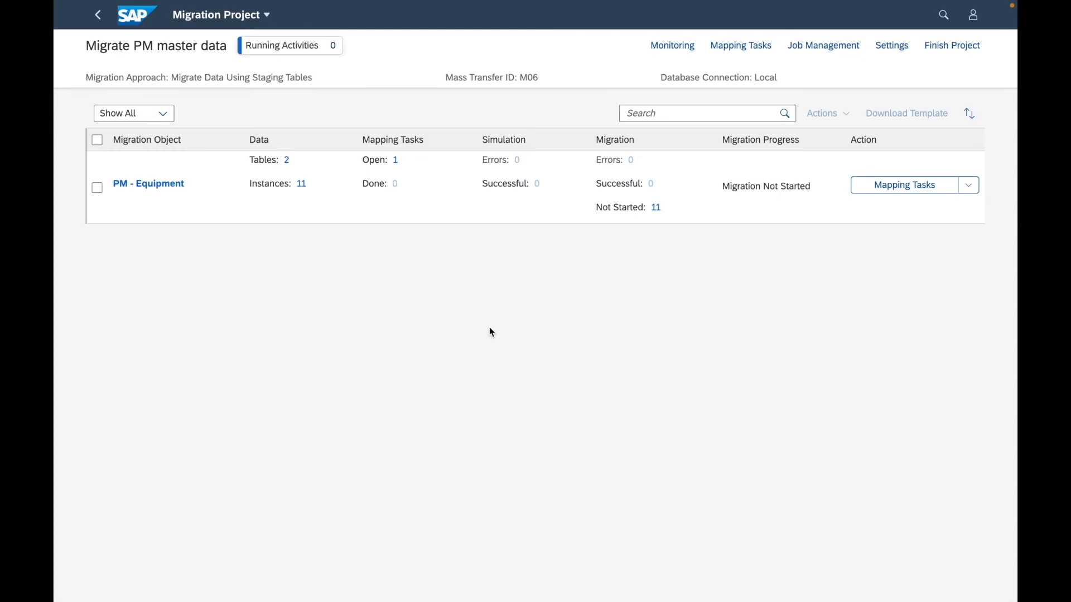
click(97, 188)
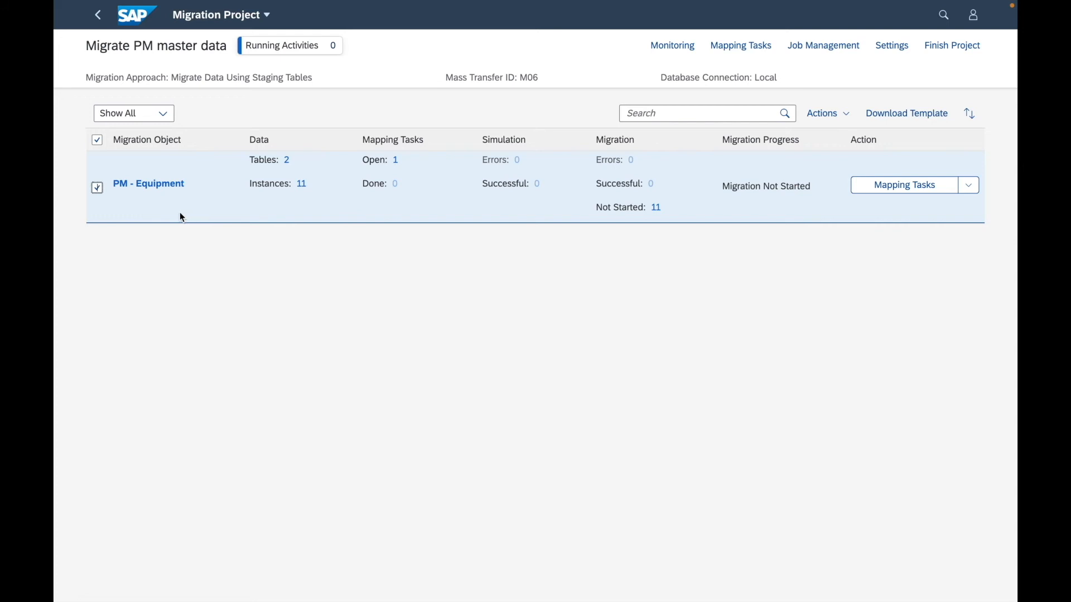
click(895, 190)
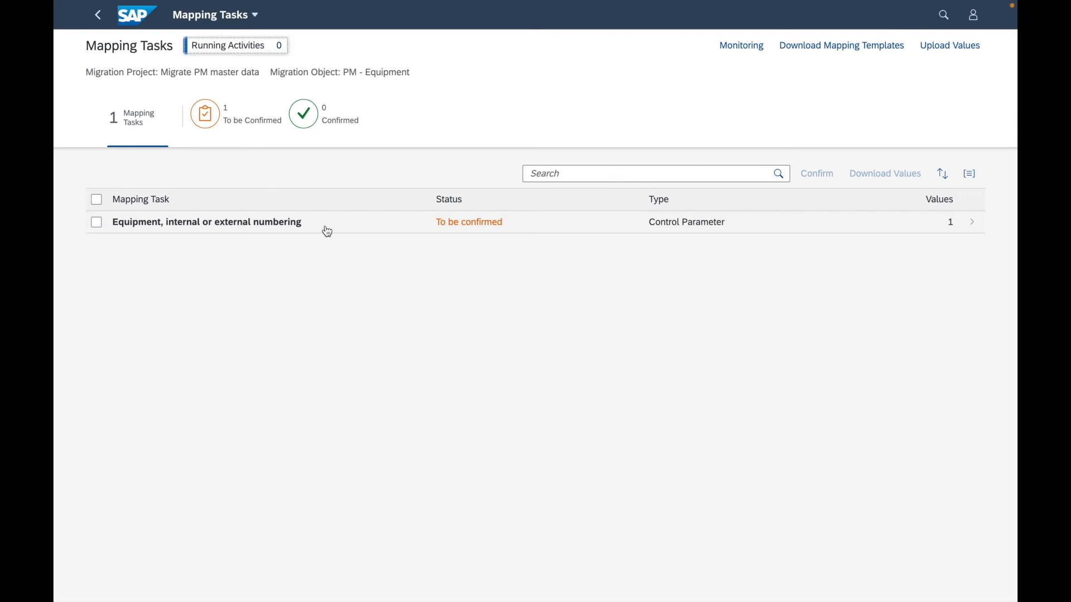
click(176, 223)
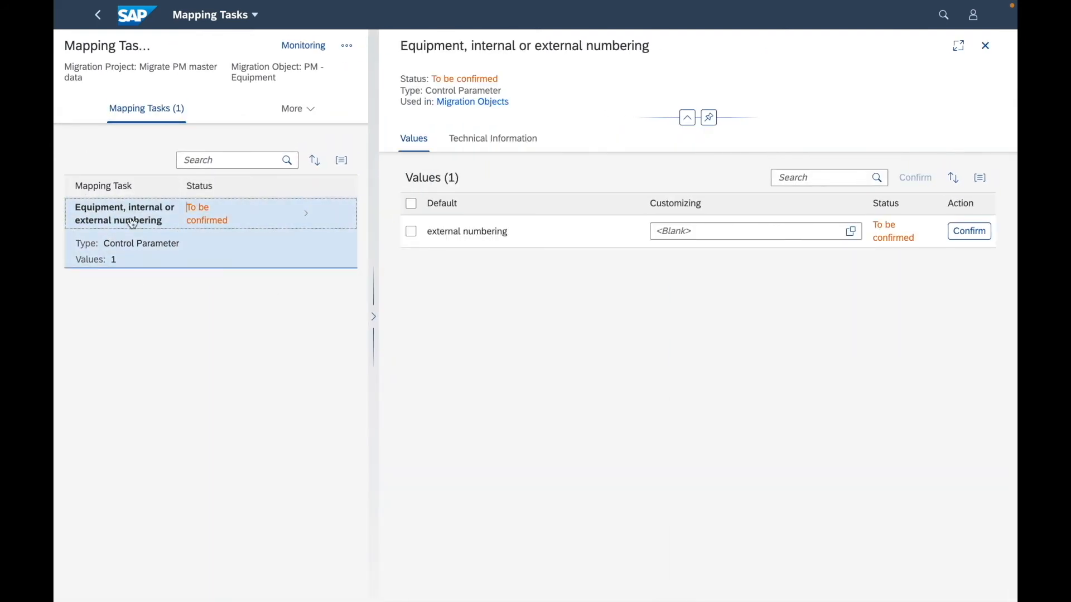
Map the external numbering default to target value 00001 (internal numbering) and confirm the mapping.
click(410, 232)
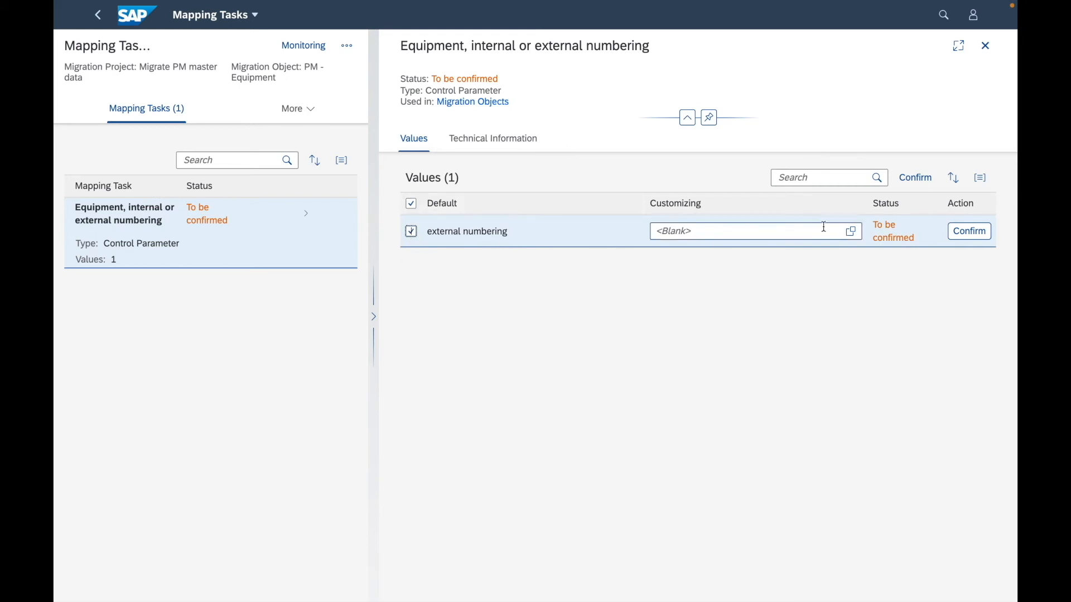
click(850, 231)
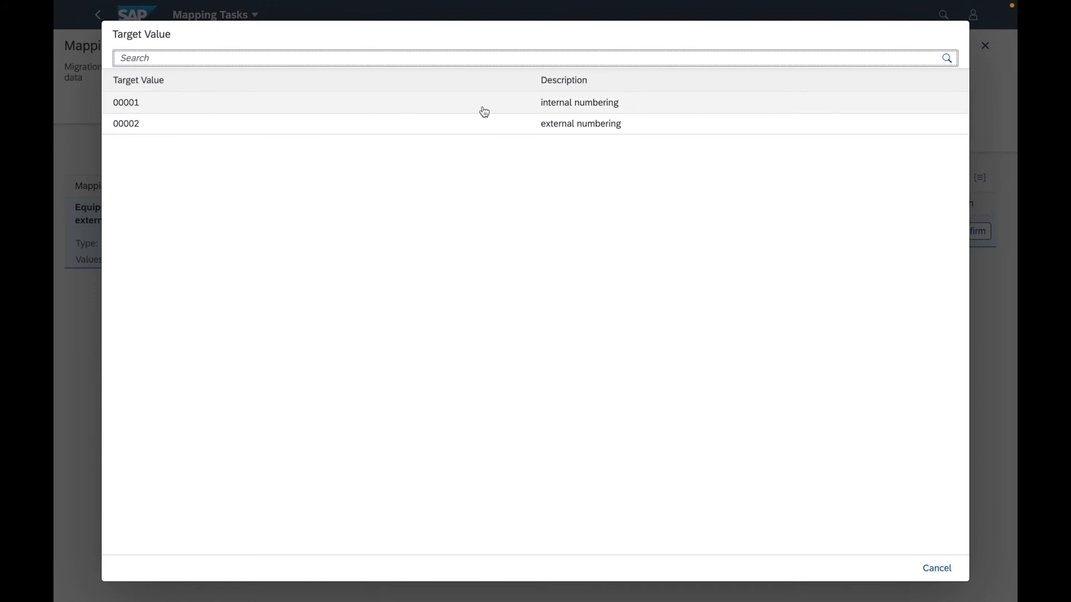
click(577, 113)
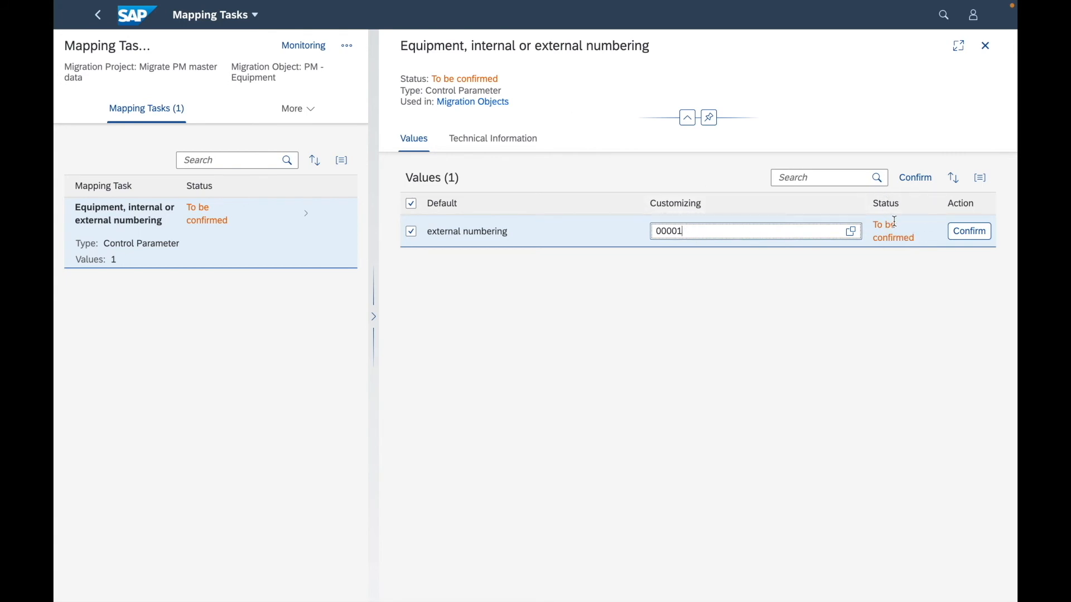
click(972, 239)
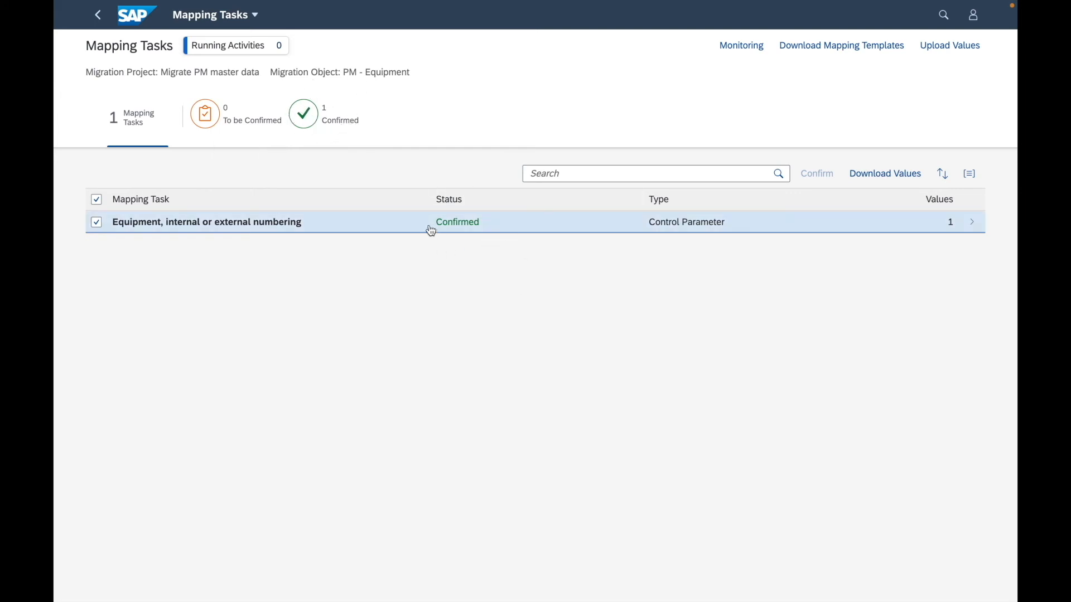
Review the values of the confirmed equipment numbering task and return to the project overview.
click(961, 226)
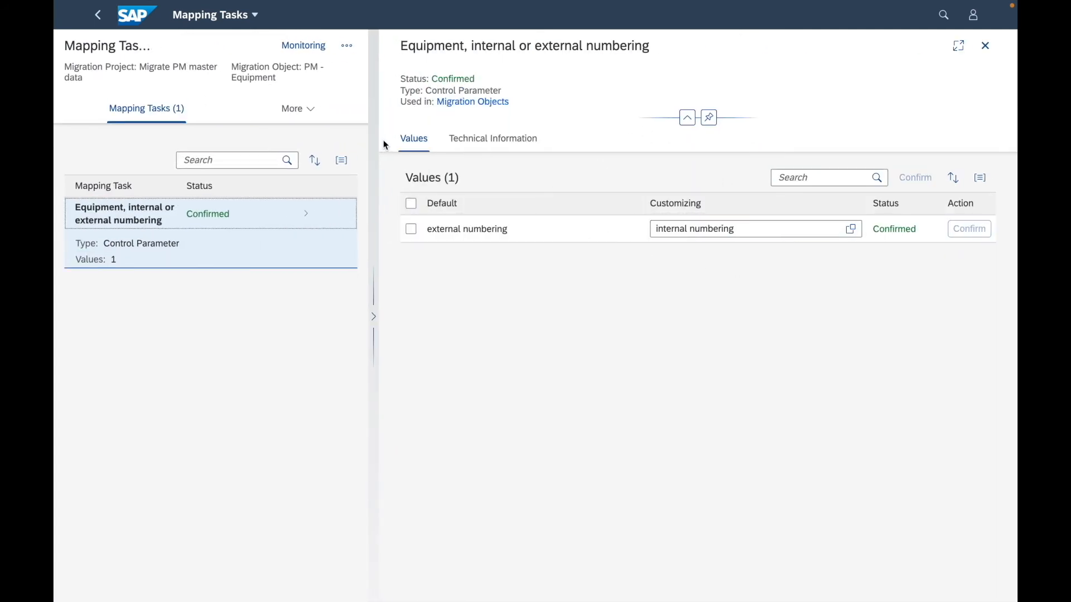
click(985, 45)
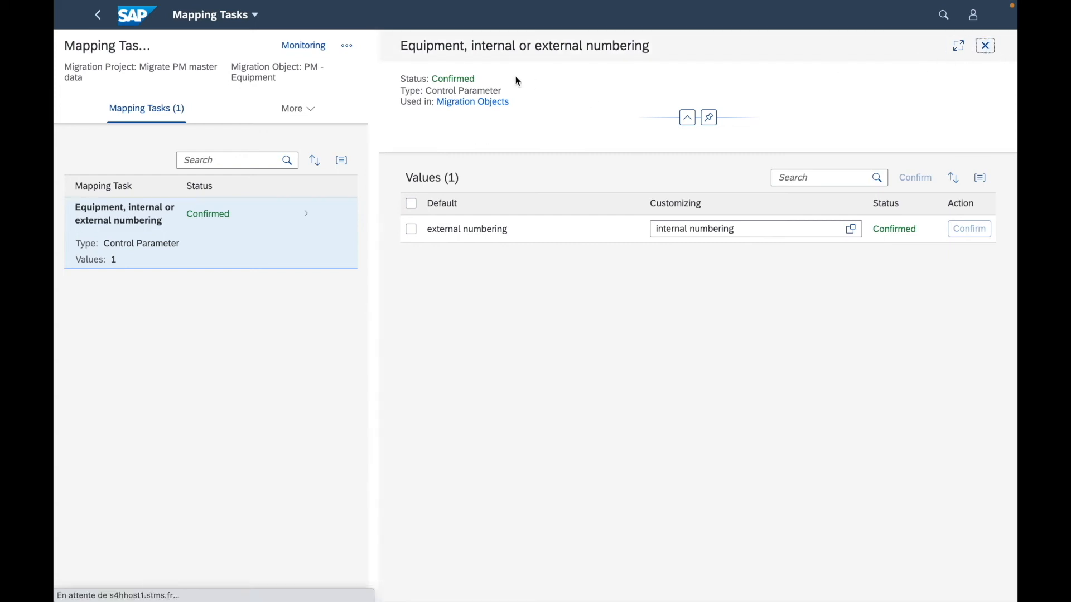
click(97, 15)
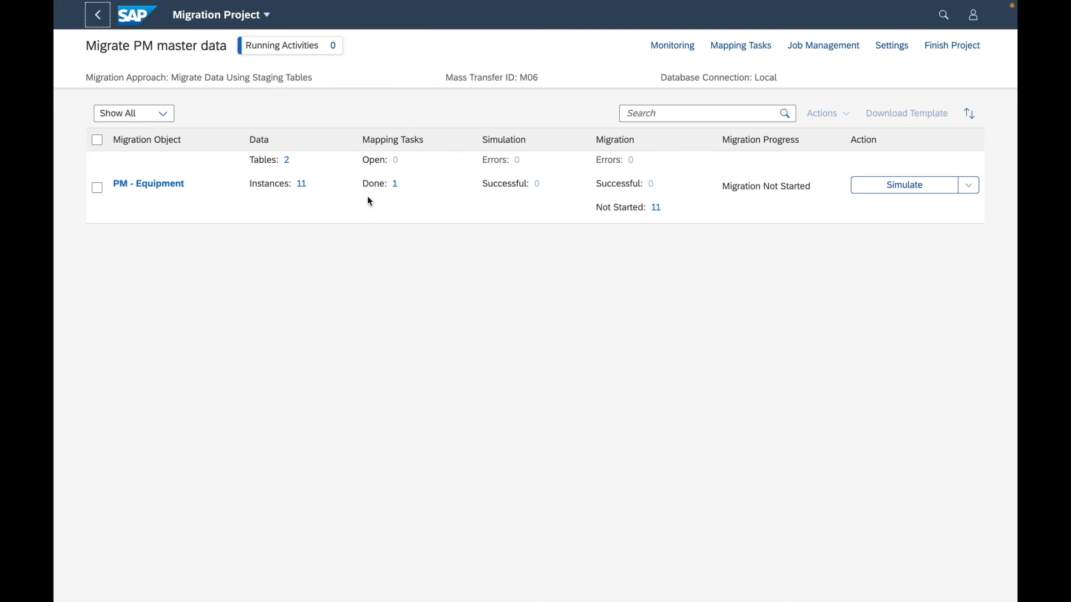
Check the open and done mapping task counts of PM - Equipment, view the done task and return to the project.
click(386, 160)
drag(386, 160, 360, 160)
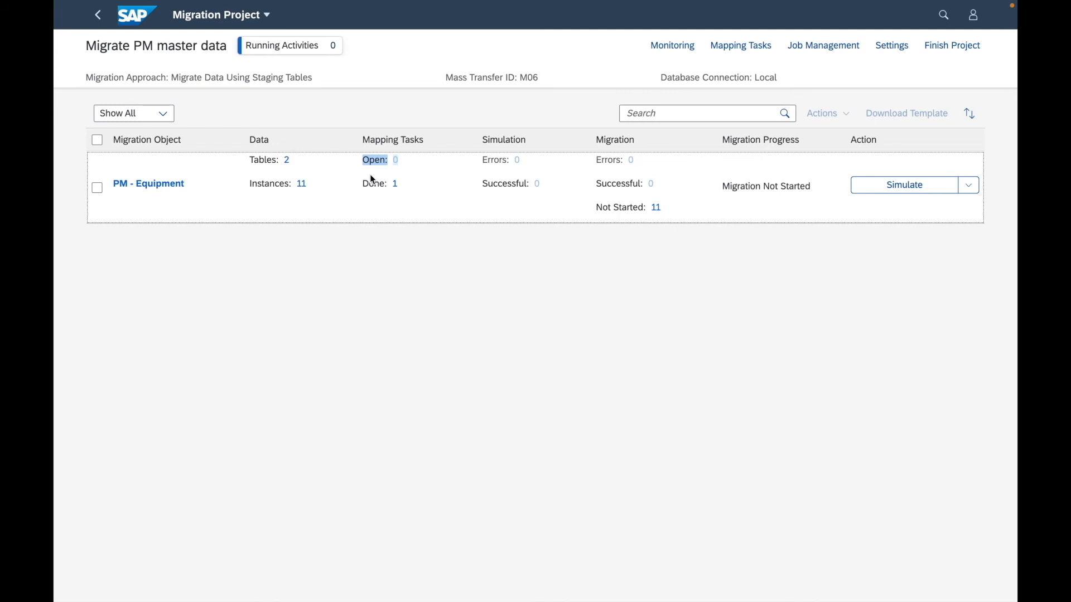
drag(361, 183, 415, 187)
click(414, 186)
click(400, 188)
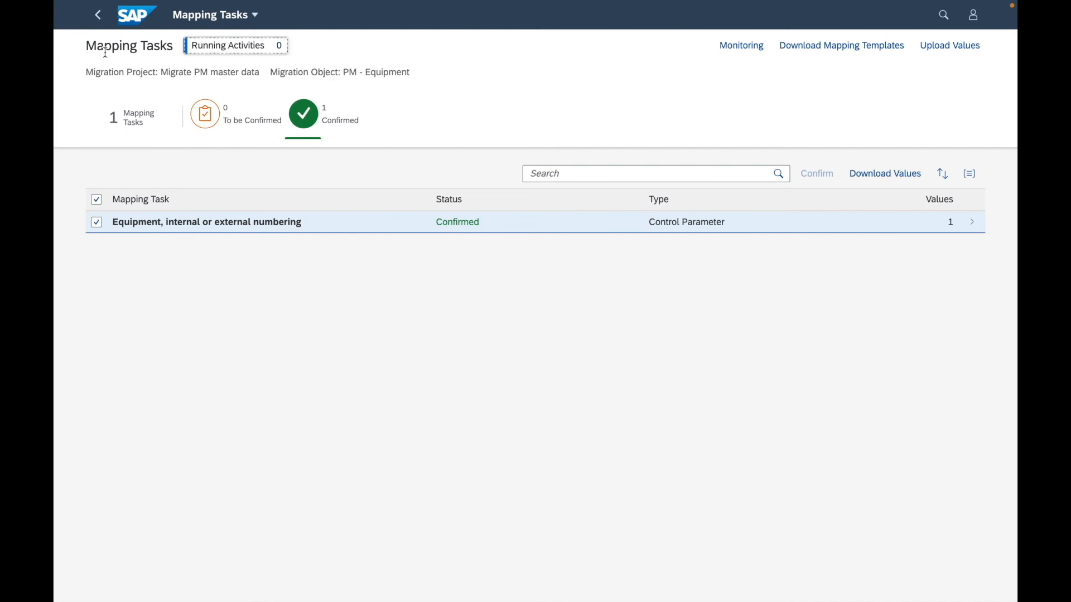
click(98, 15)
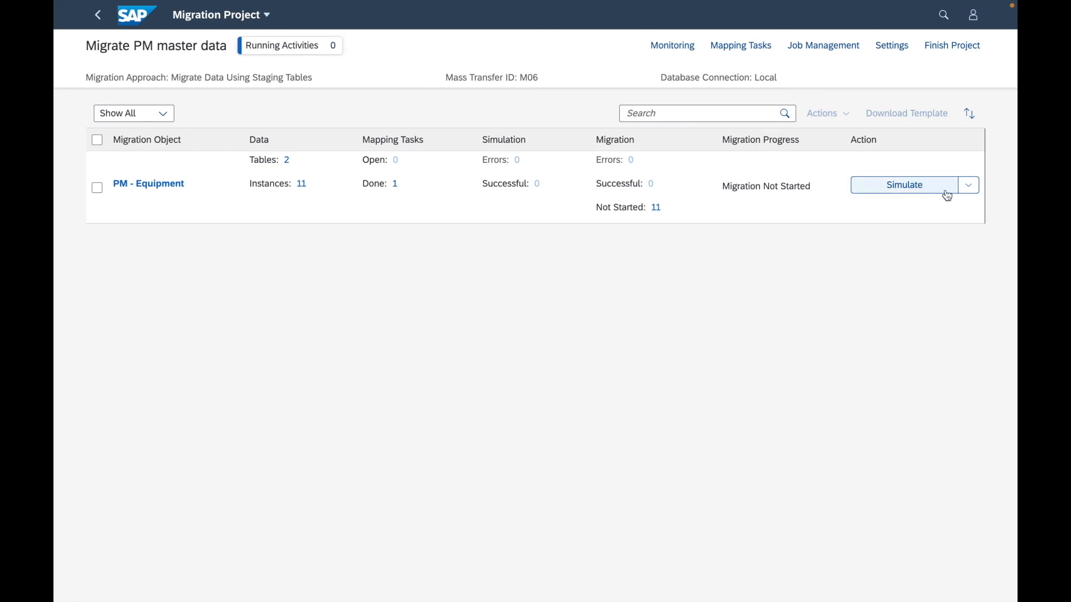
Simulate the PM - Equipment migration and open the list of instances with simulation errors.
click(887, 192)
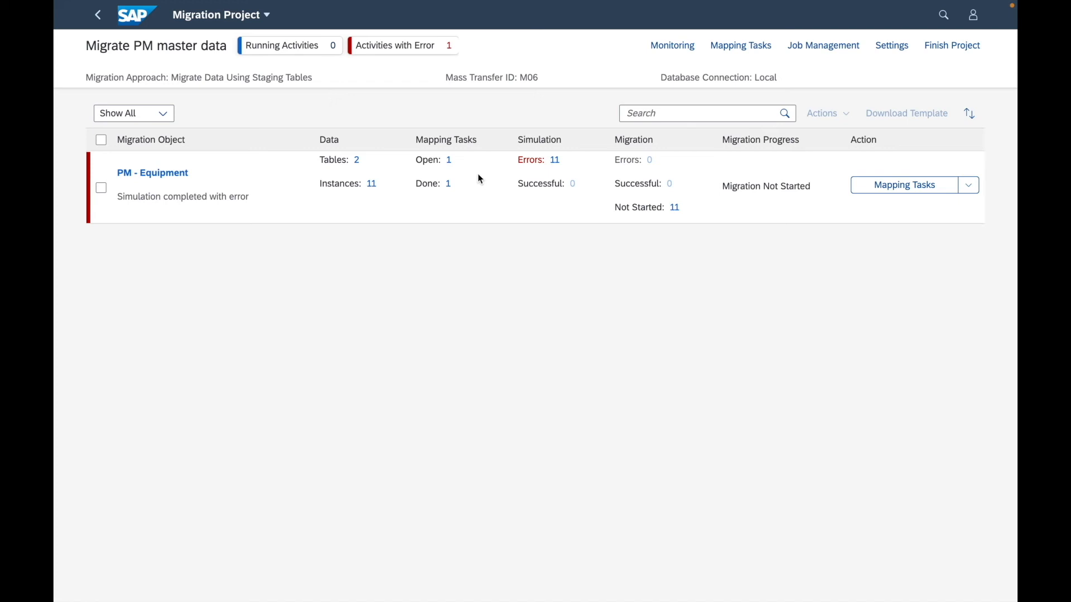
click(557, 161)
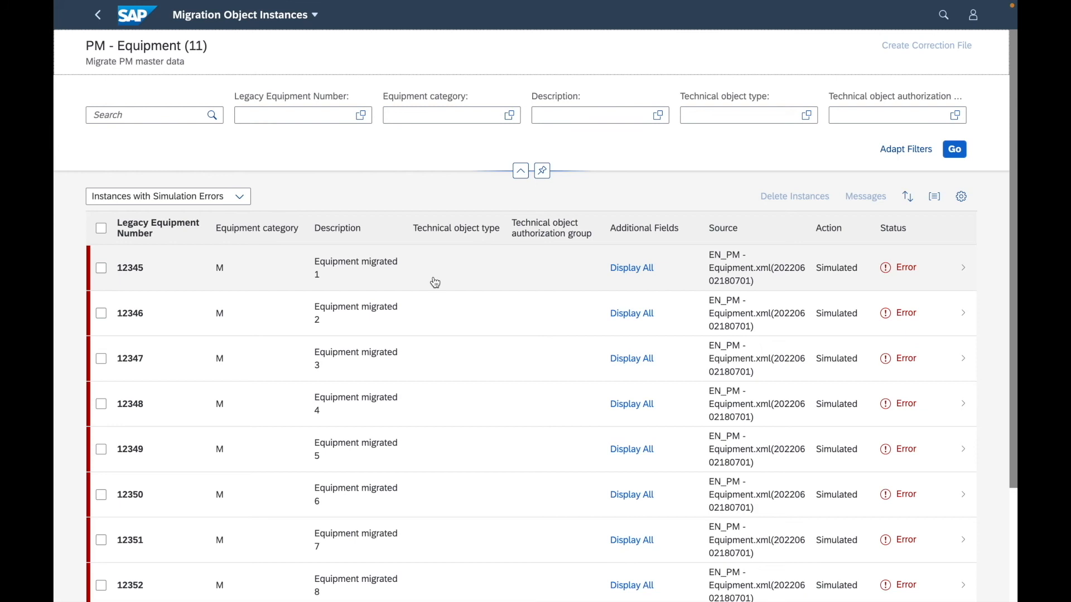
Look through the list of PM - Equipment instances with simulation errors, checking their descriptions and statuses.
scroll(435, 282, down, 3)
scroll(433, 283, up, 3)
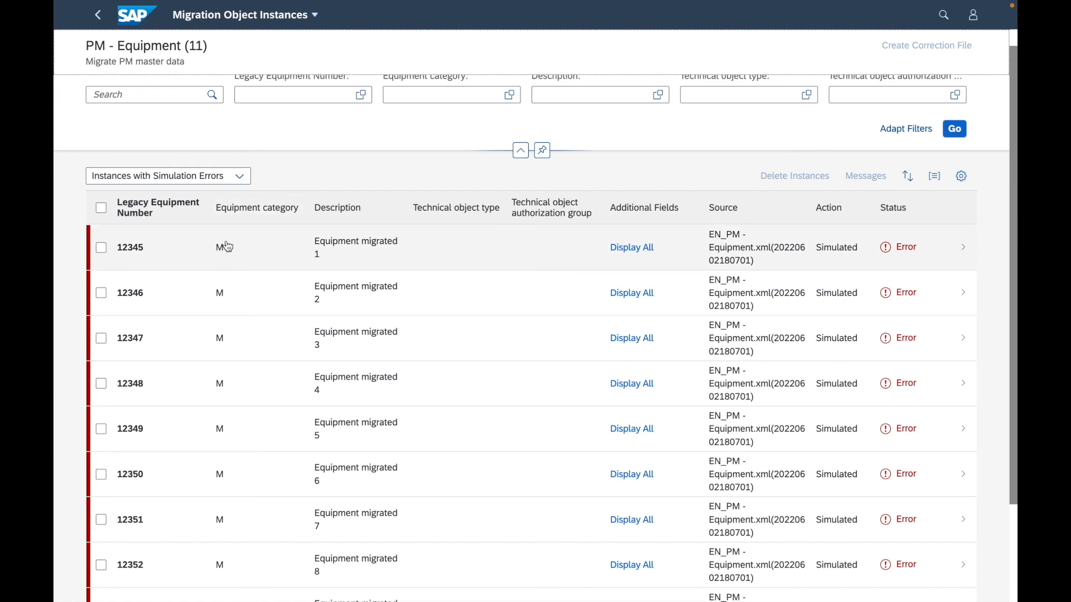
scroll(224, 309, down, 3)
scroll(222, 311, up, 4)
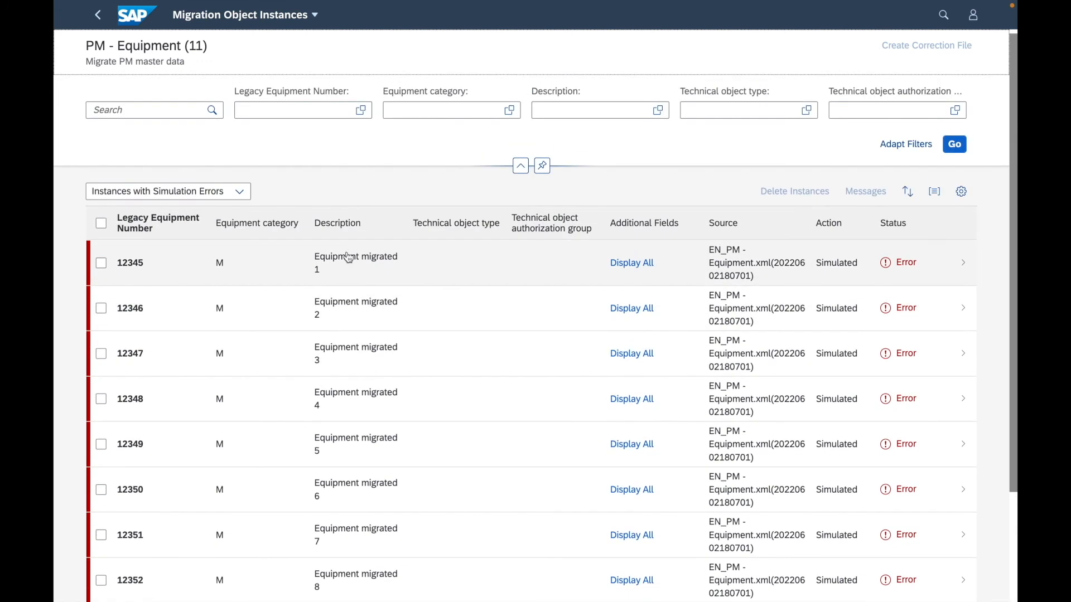
scroll(349, 270, down, 2)
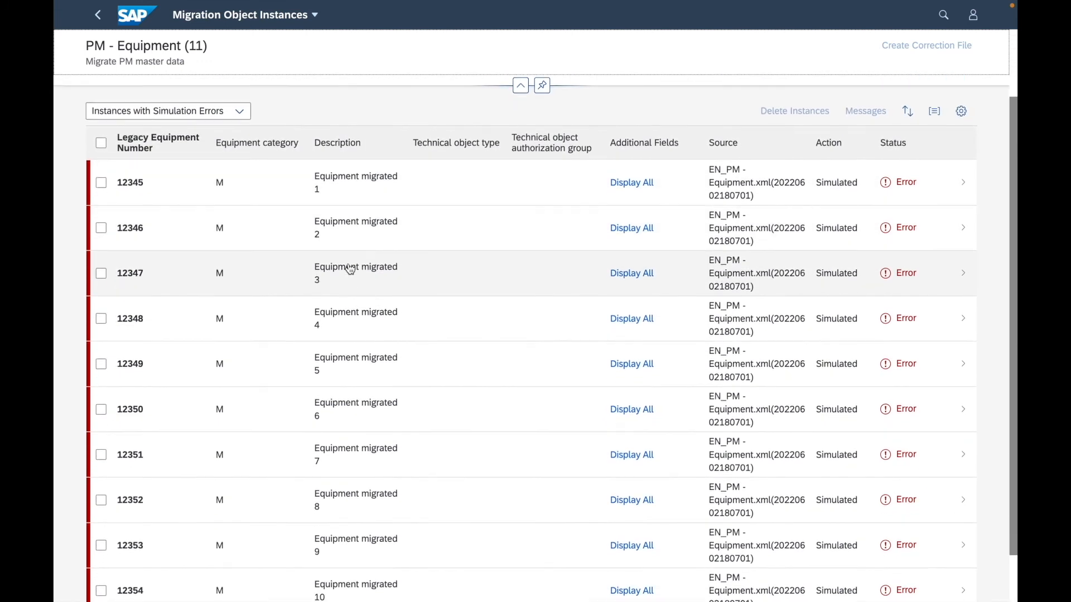
scroll(350, 270, down, 1)
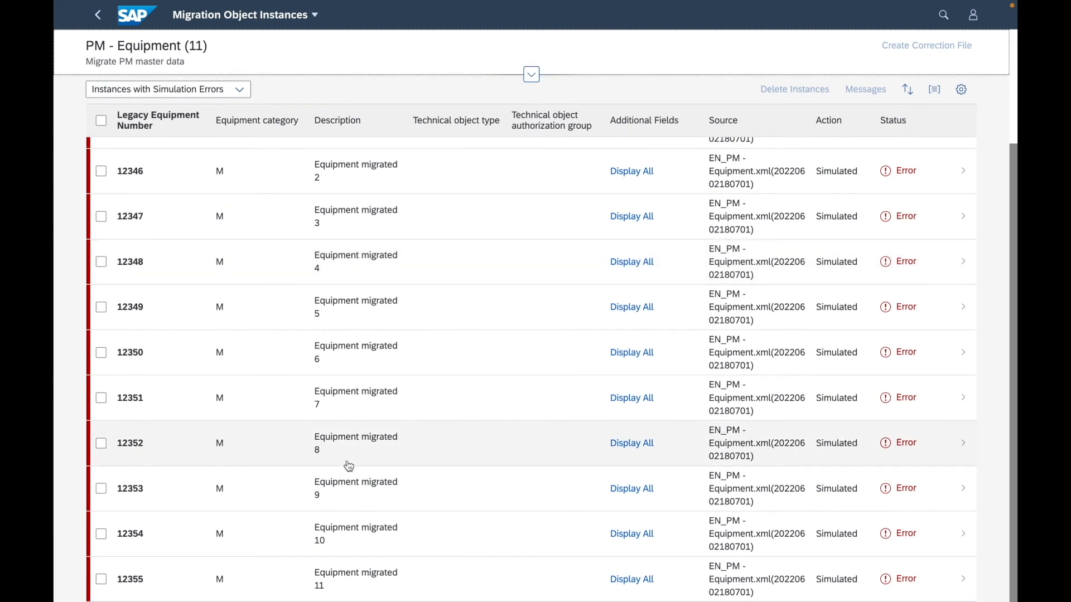
scroll(348, 466, up, 3)
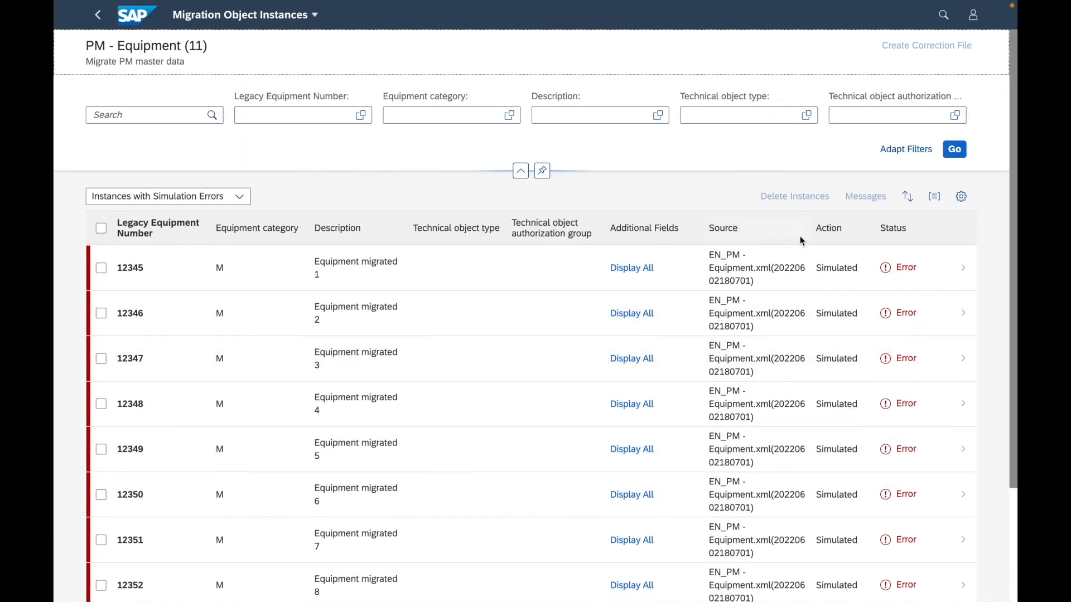
View the instance details of legacy equipment 12345 and return to the instance list.
click(957, 273)
click(953, 273)
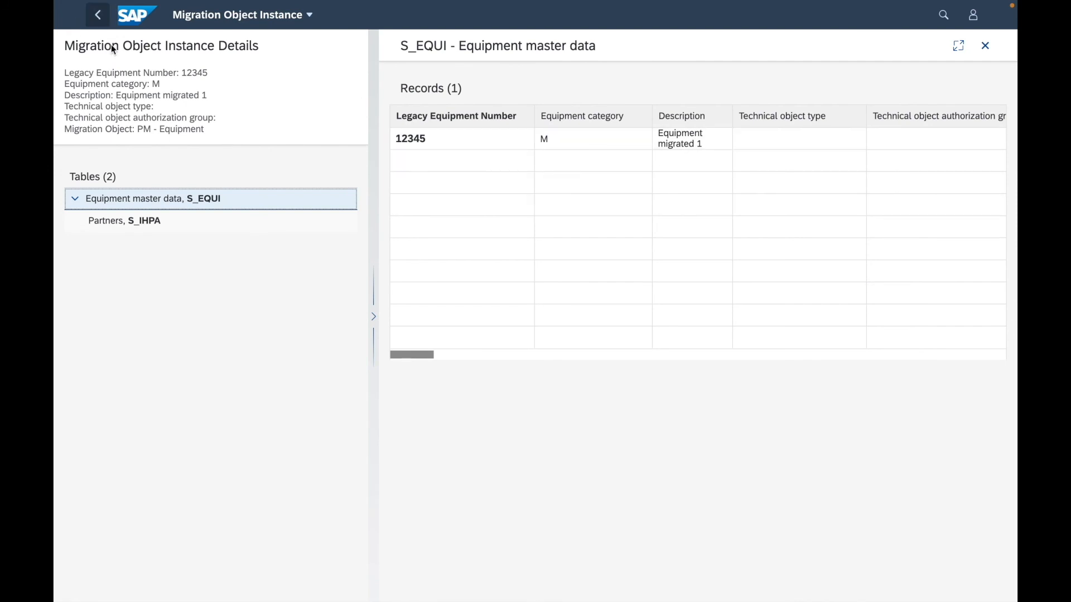
click(98, 15)
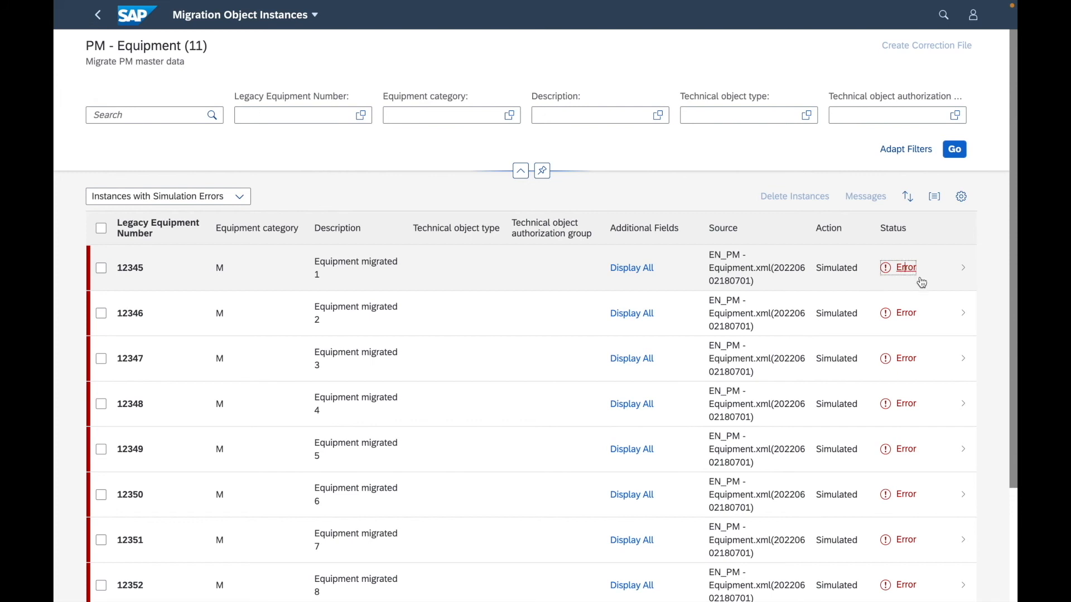
Open the simulation messages of equipment 12345, show only its errors and return to the instance list.
click(906, 269)
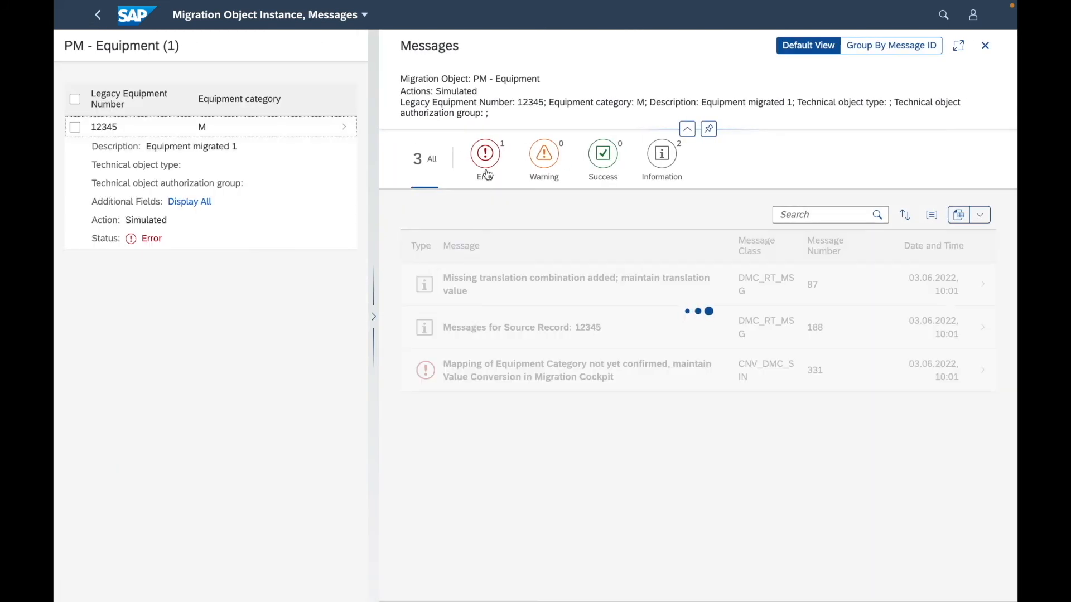
click(456, 150)
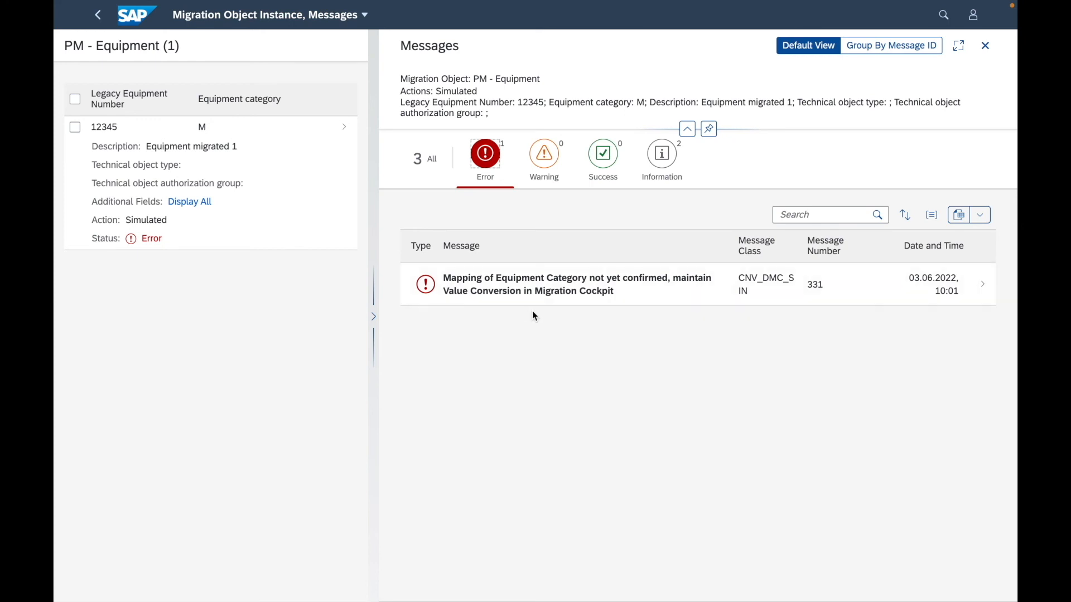
click(98, 15)
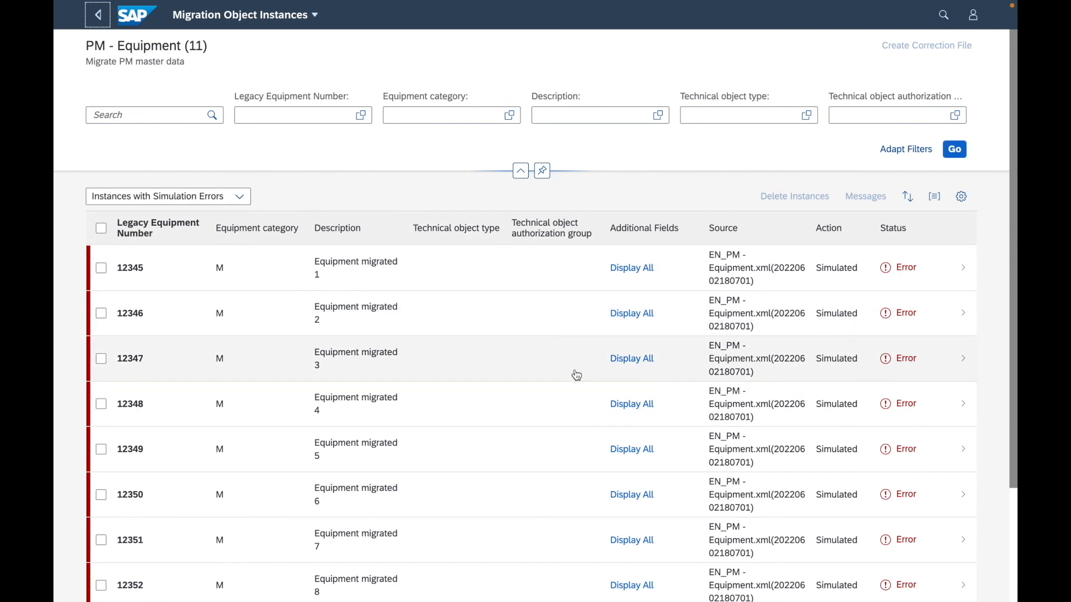
Examine only the error messages of equipment 12350 and return to the migration project overview.
scroll(577, 375, down, 3)
scroll(576, 375, down, 1)
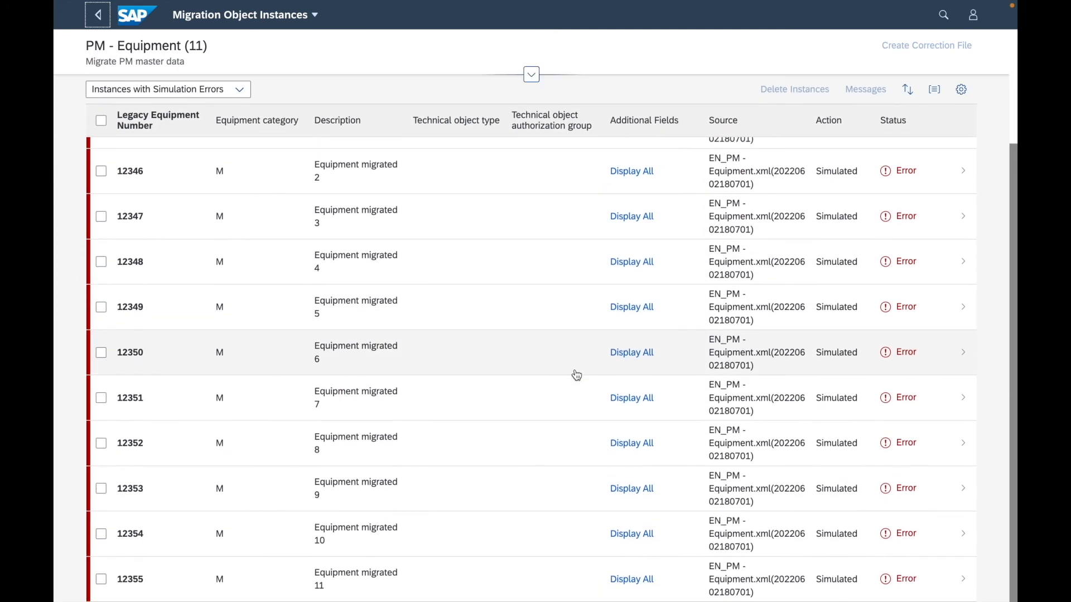
click(906, 353)
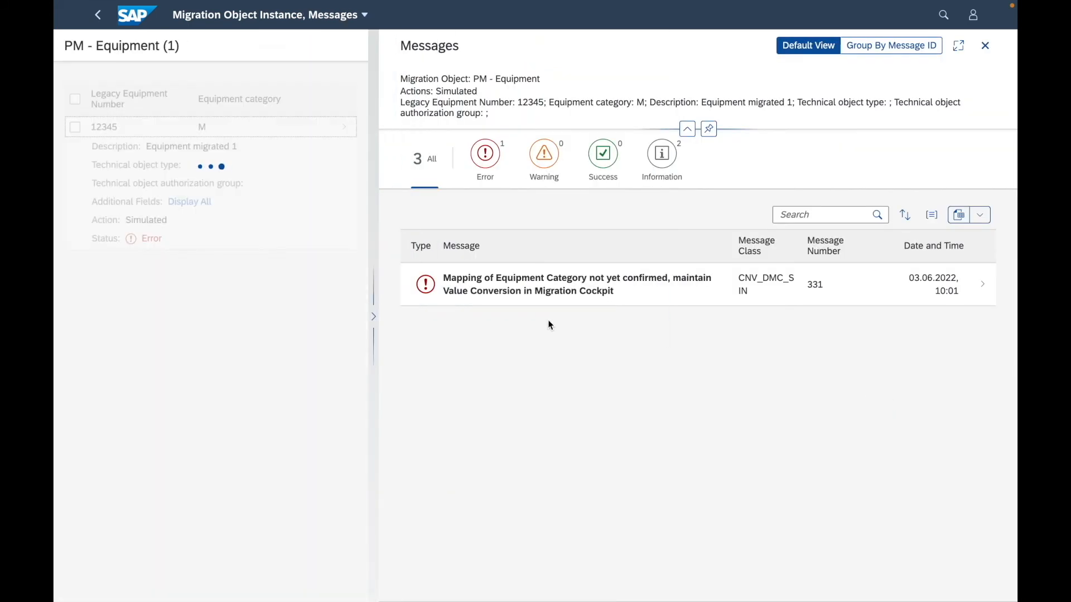
click(497, 154)
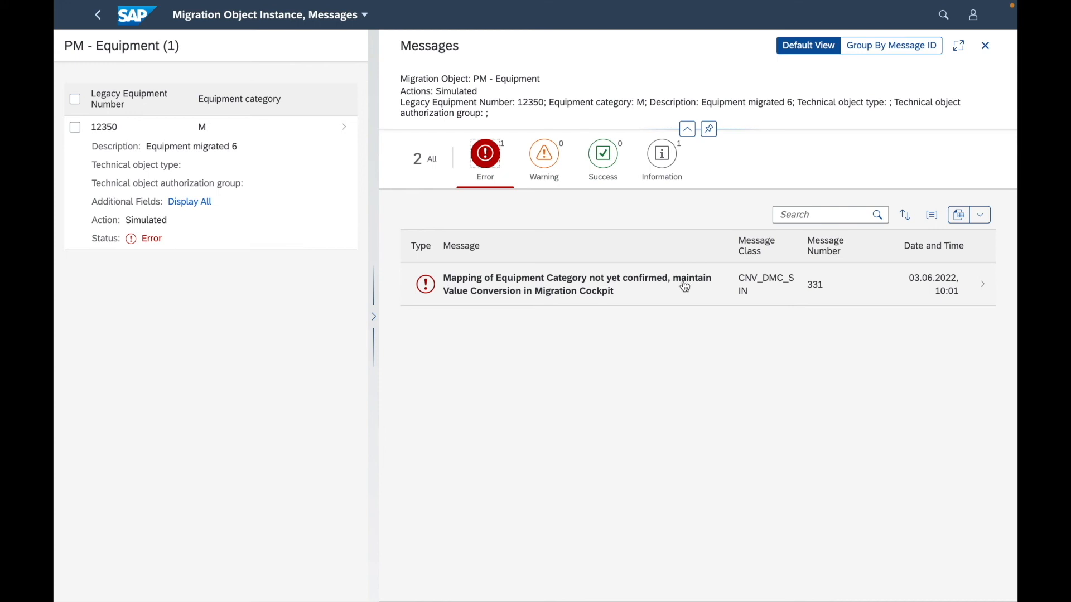
click(101, 18)
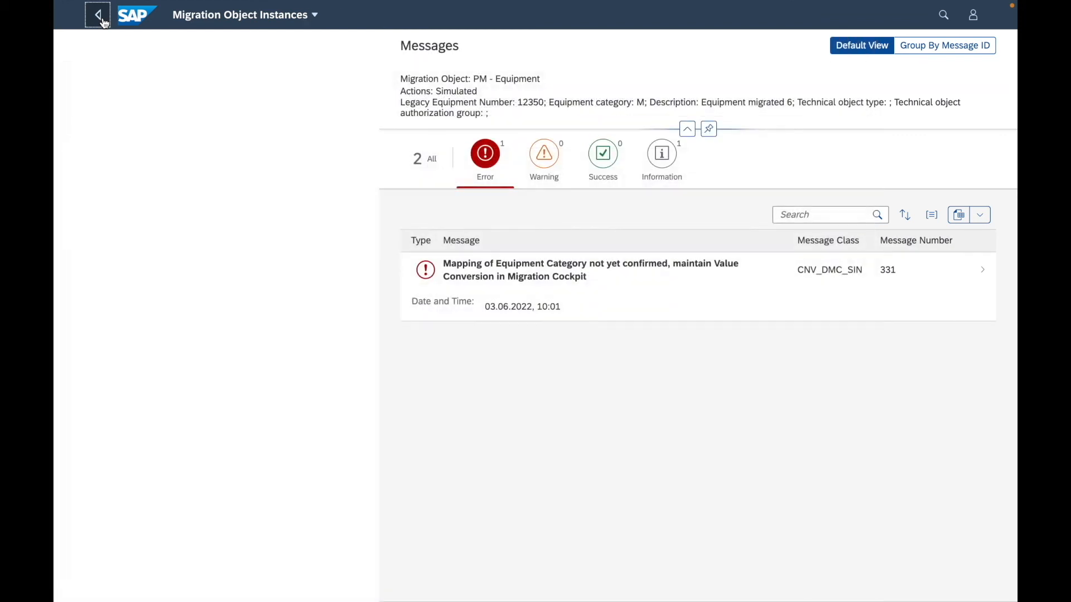
click(103, 22)
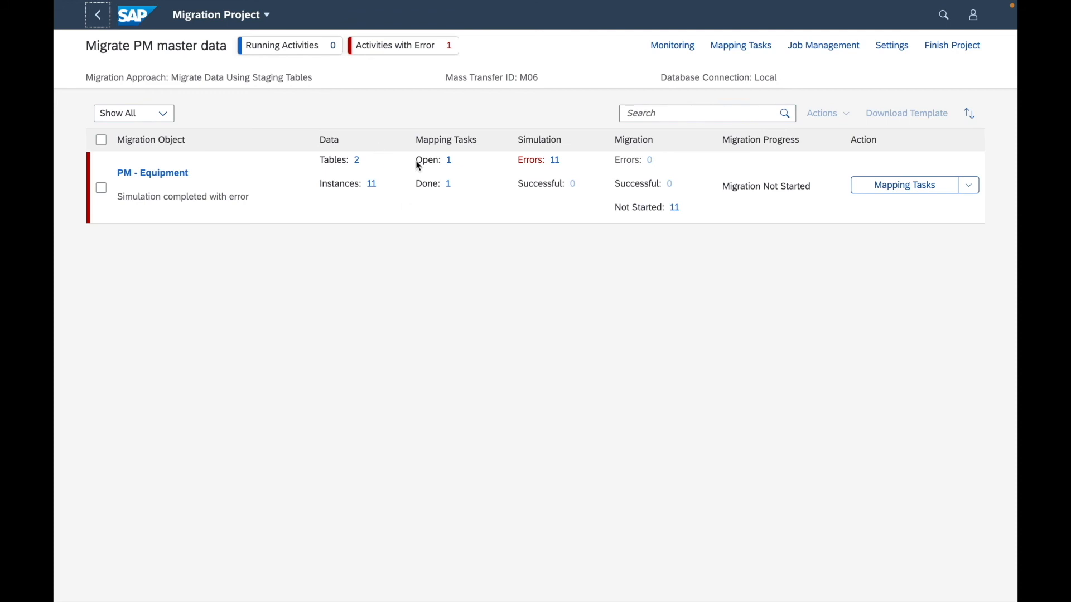
Check the open and done mapping task counts of PM - Equipment in the project overview.
drag(420, 140, 480, 139)
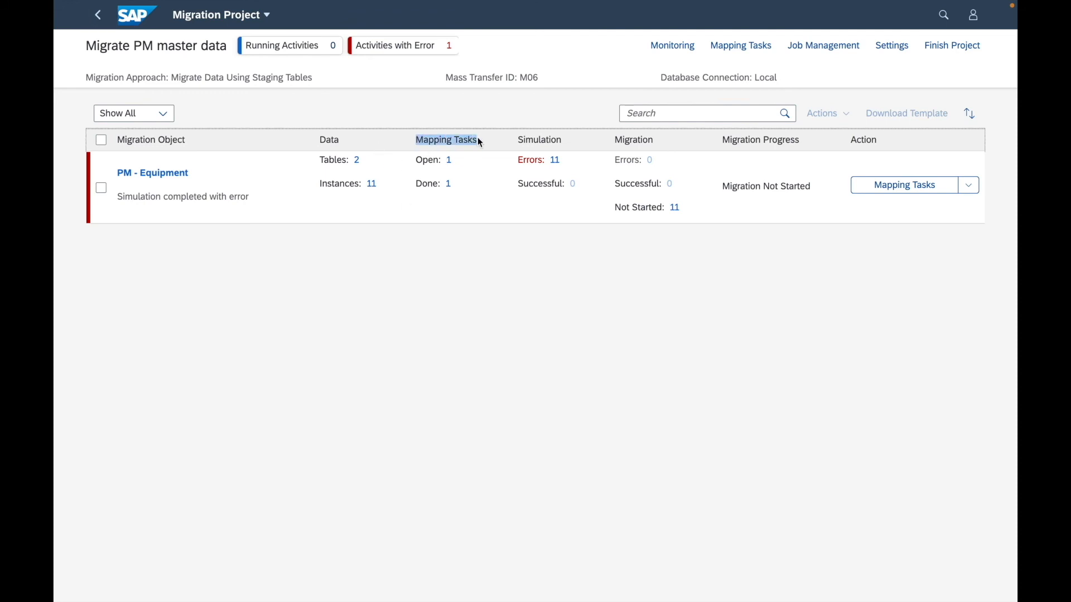
drag(461, 190, 416, 185)
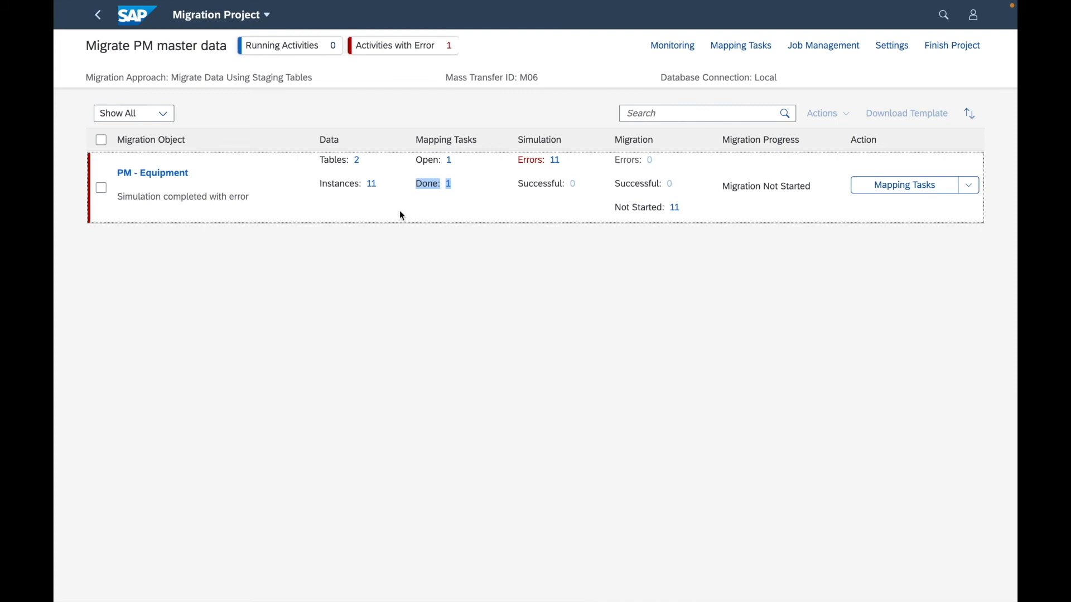
drag(416, 162, 432, 160)
click(464, 160)
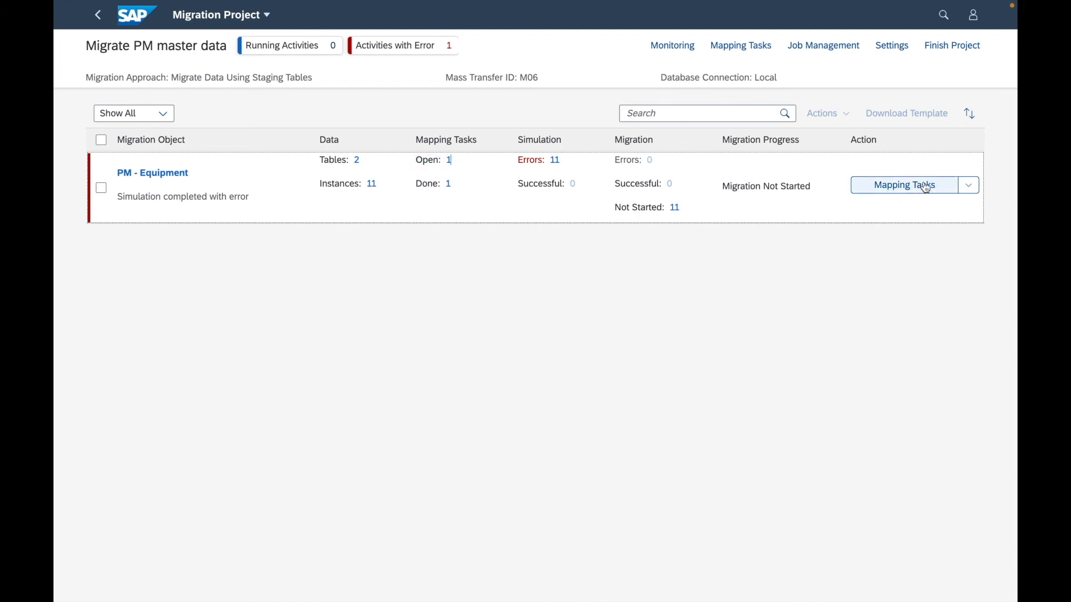
Confirm the Mapping of Equipment Category task with source value M mapped to target value M, and return to the project overview.
click(903, 189)
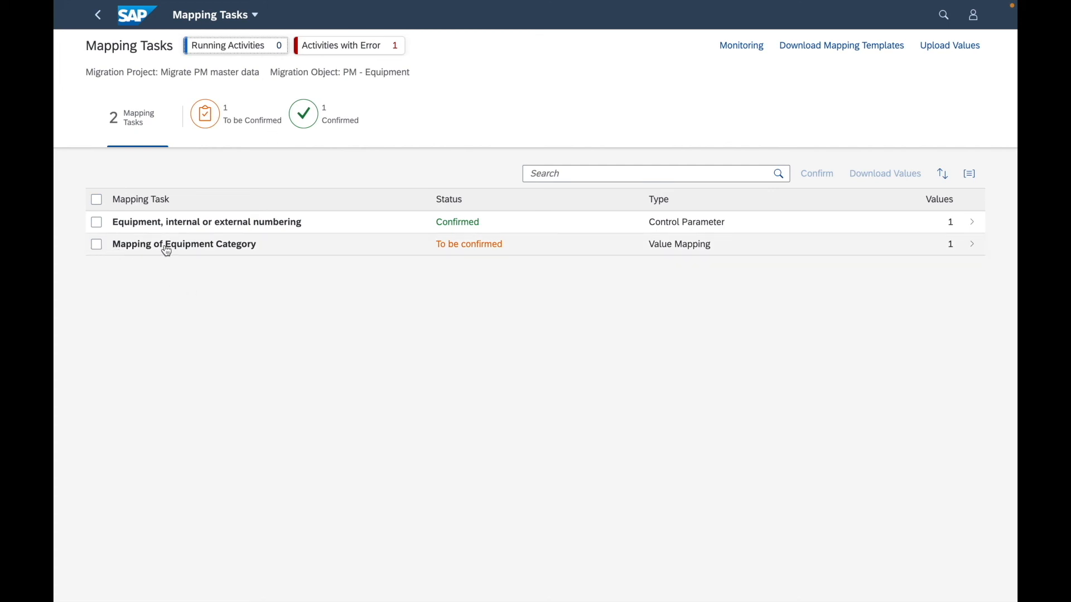
click(97, 246)
click(132, 249)
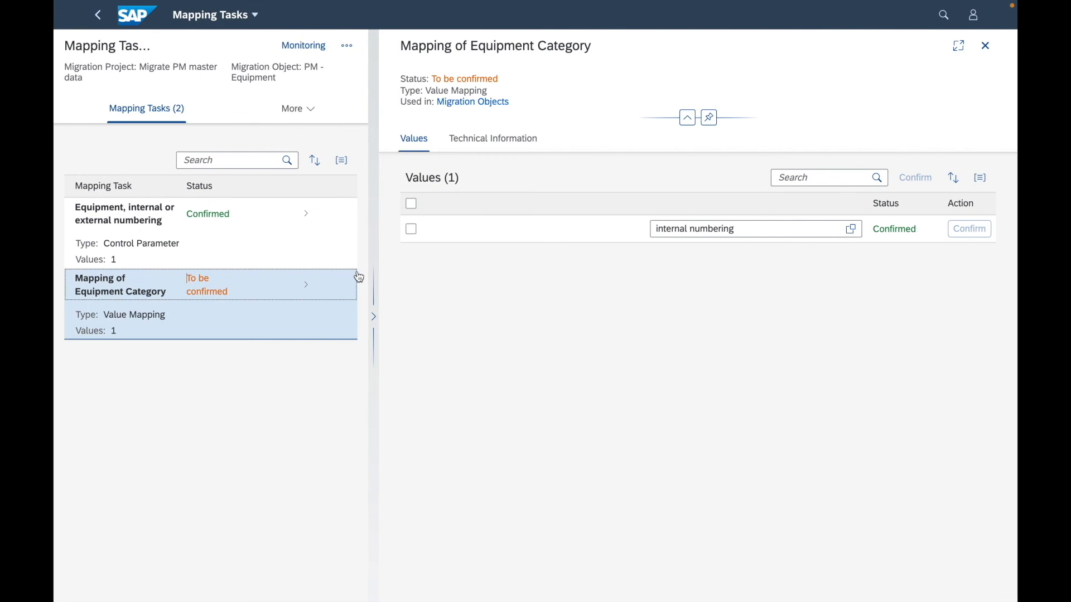
click(803, 231)
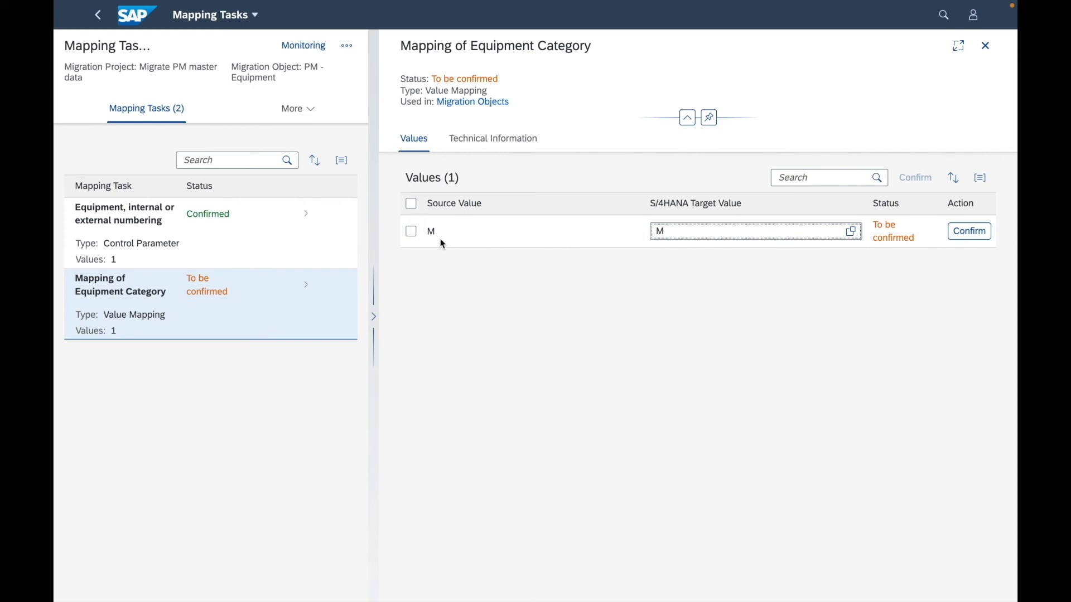
click(851, 230)
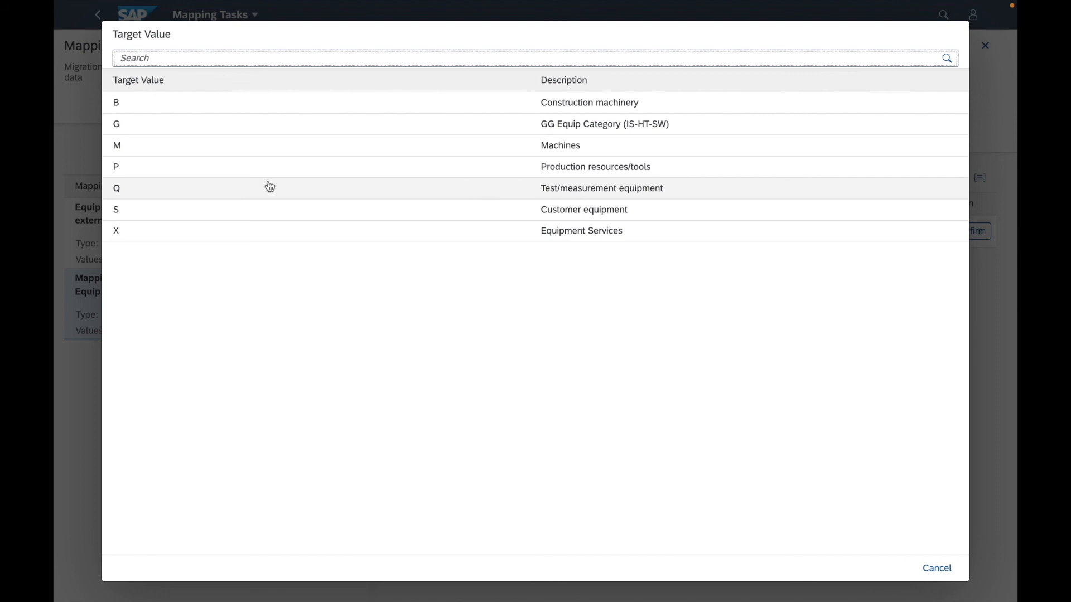
click(119, 146)
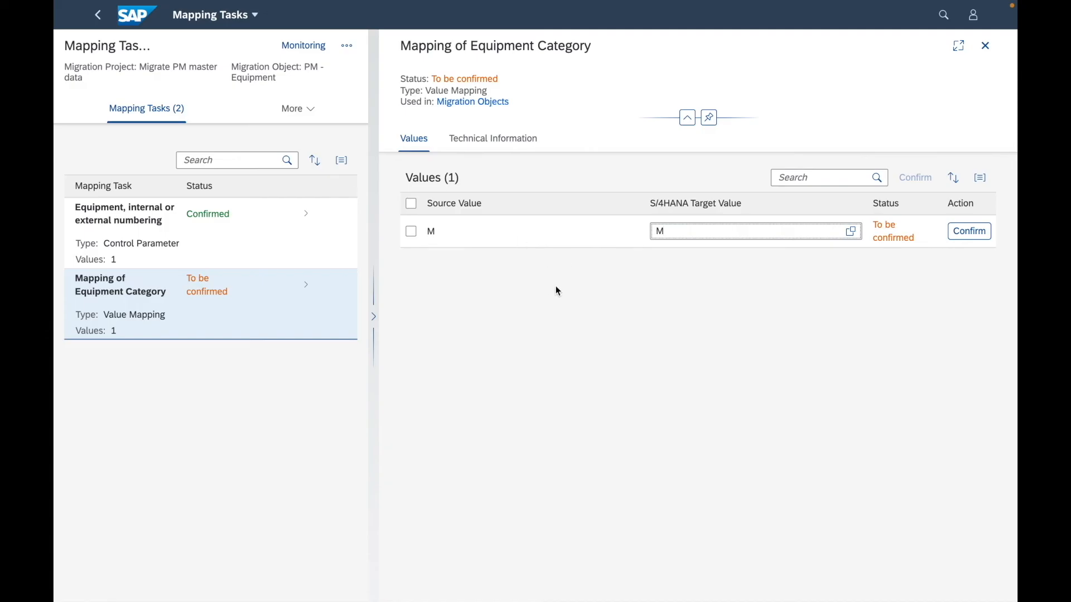
click(965, 239)
click(99, 16)
click(102, 17)
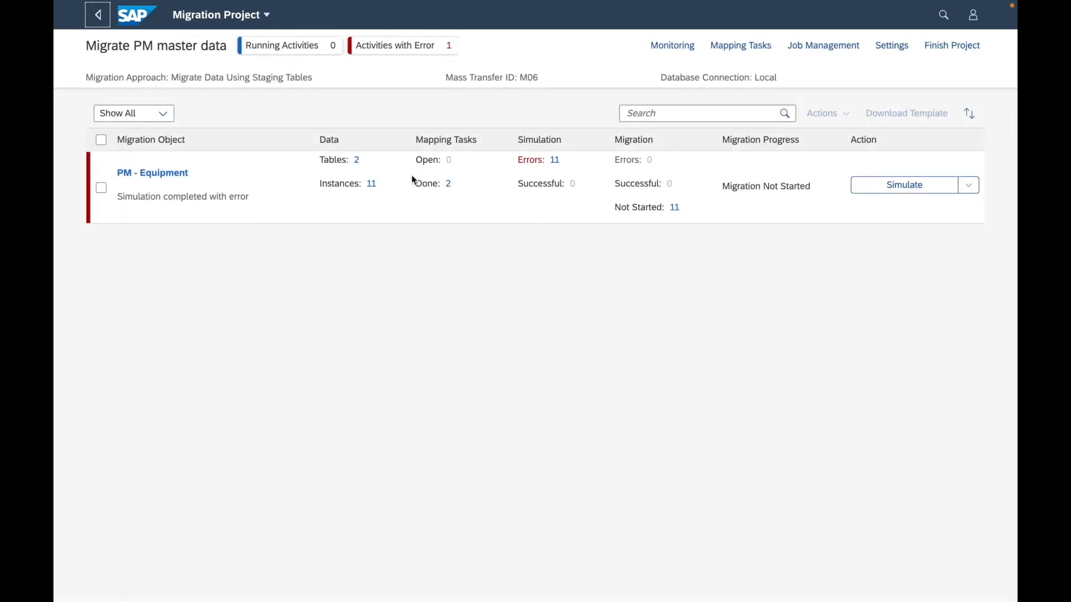
Rerun the simulation of PM - Equipment with all mapping tasks done and check its error count.
drag(416, 188, 471, 187)
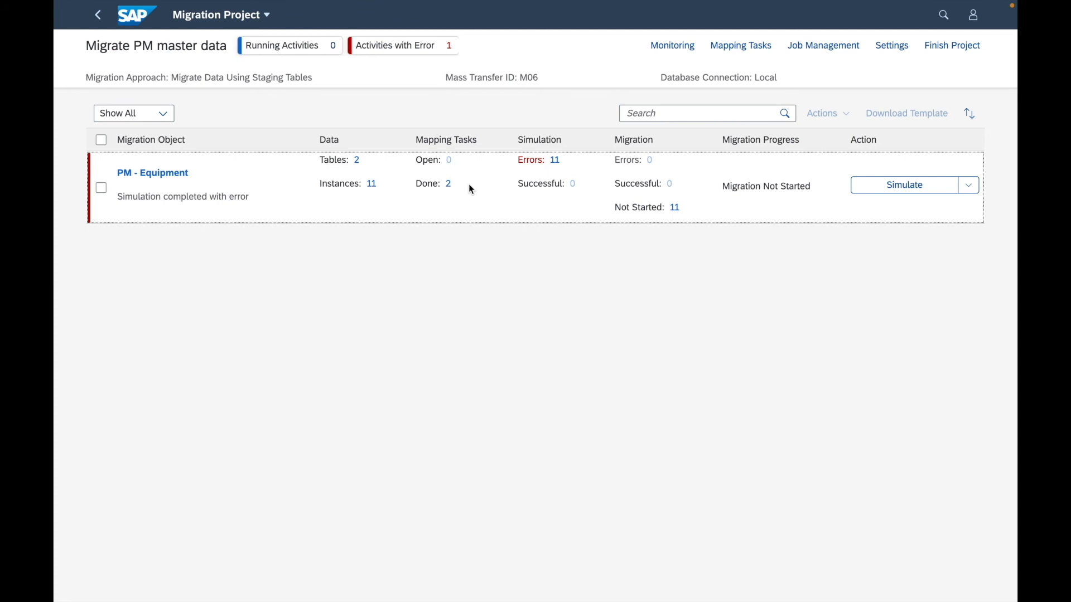
click(898, 190)
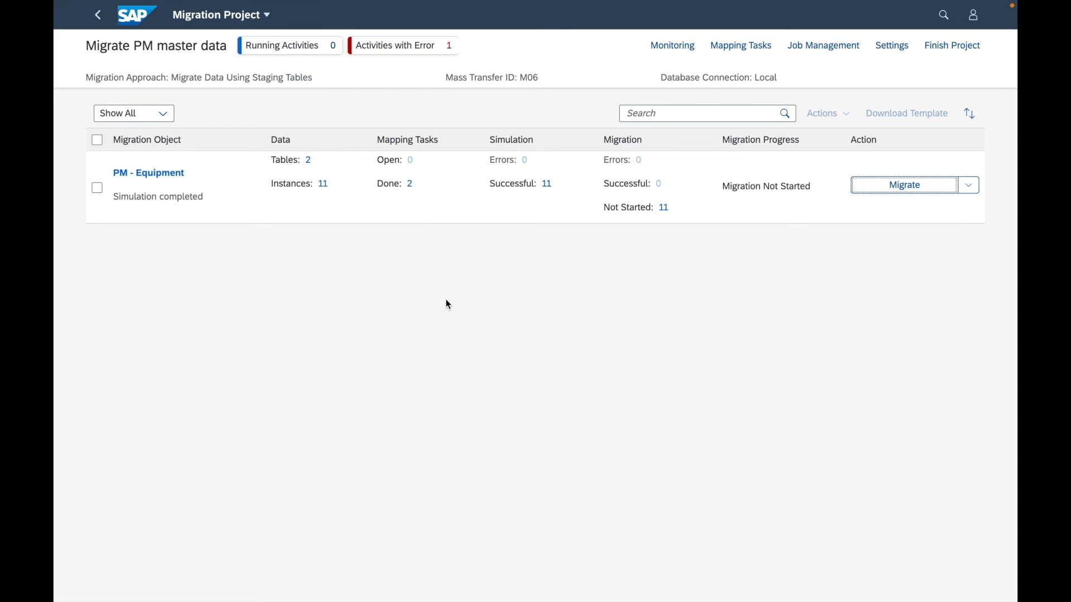
drag(491, 141, 542, 144)
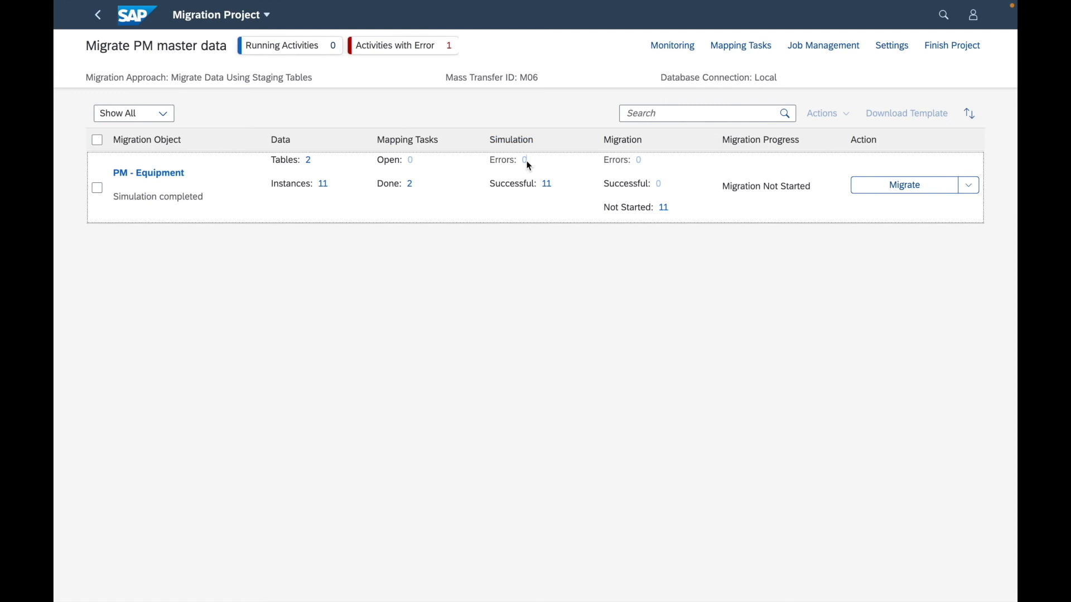
click(526, 163)
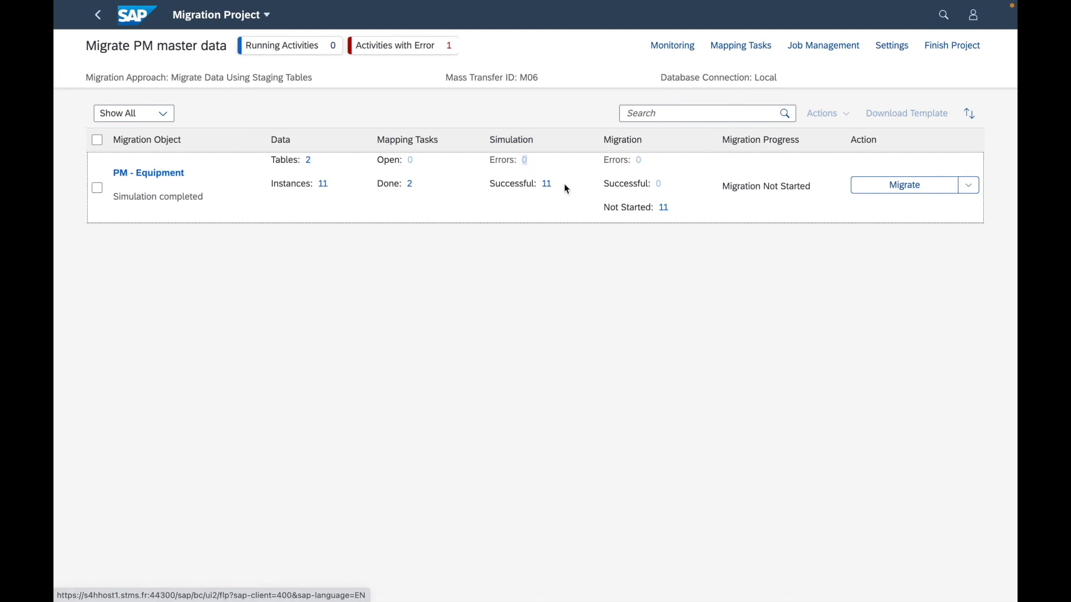
Review the statuses of the successfully simulated PM - Equipment instances and return to the project overview.
click(548, 185)
click(548, 189)
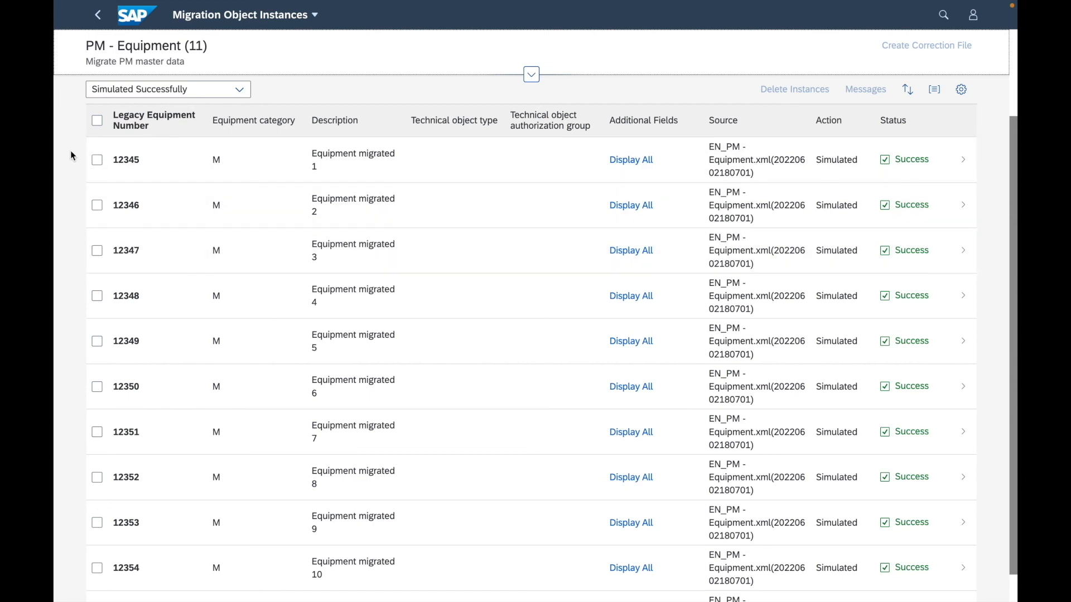
click(915, 124)
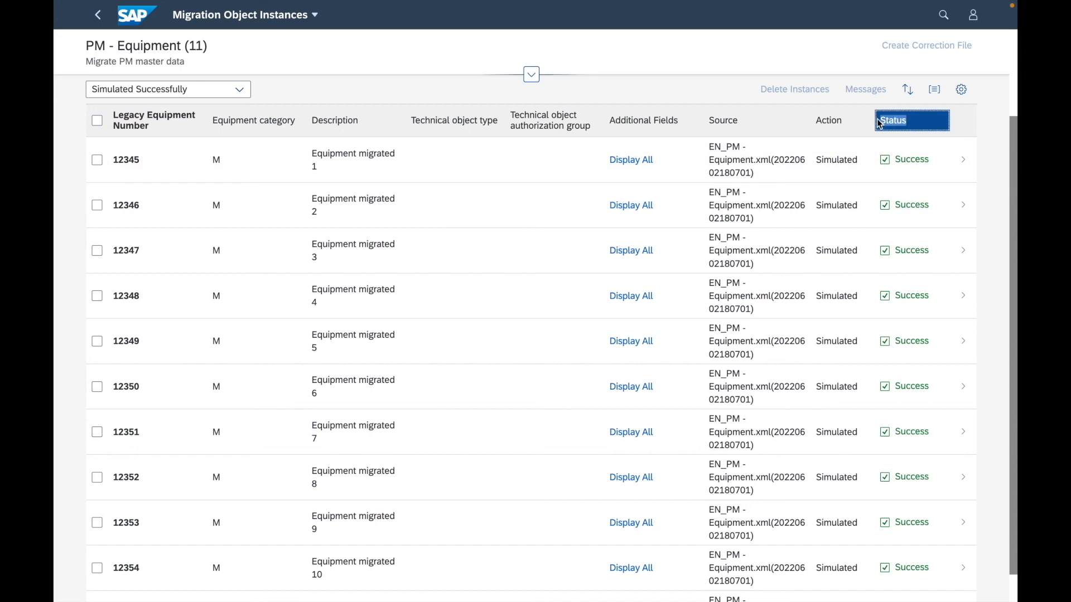
click(992, 172)
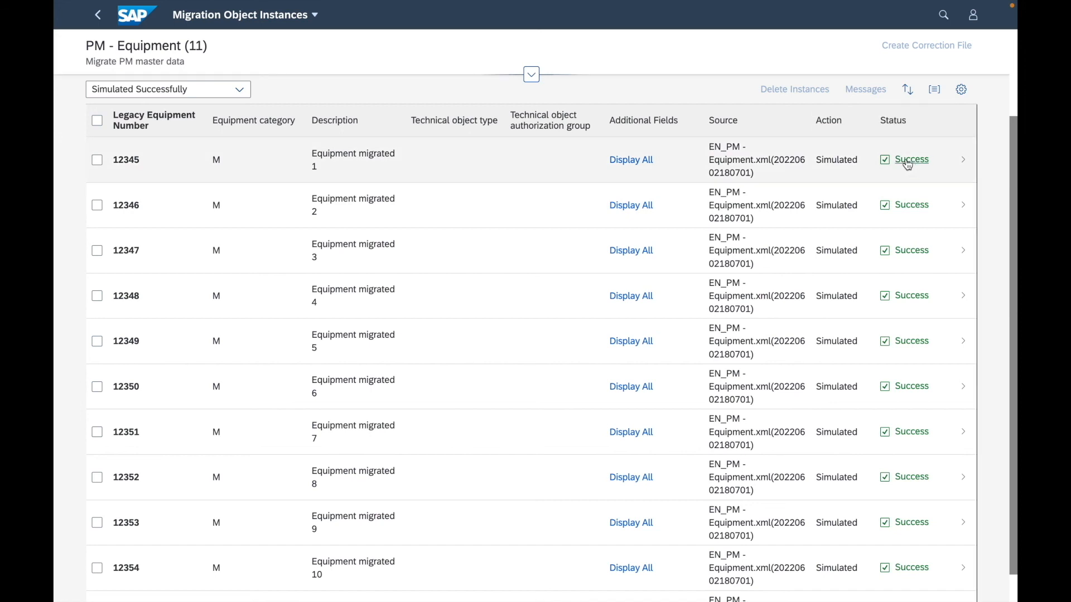
scroll(890, 279, down, 1)
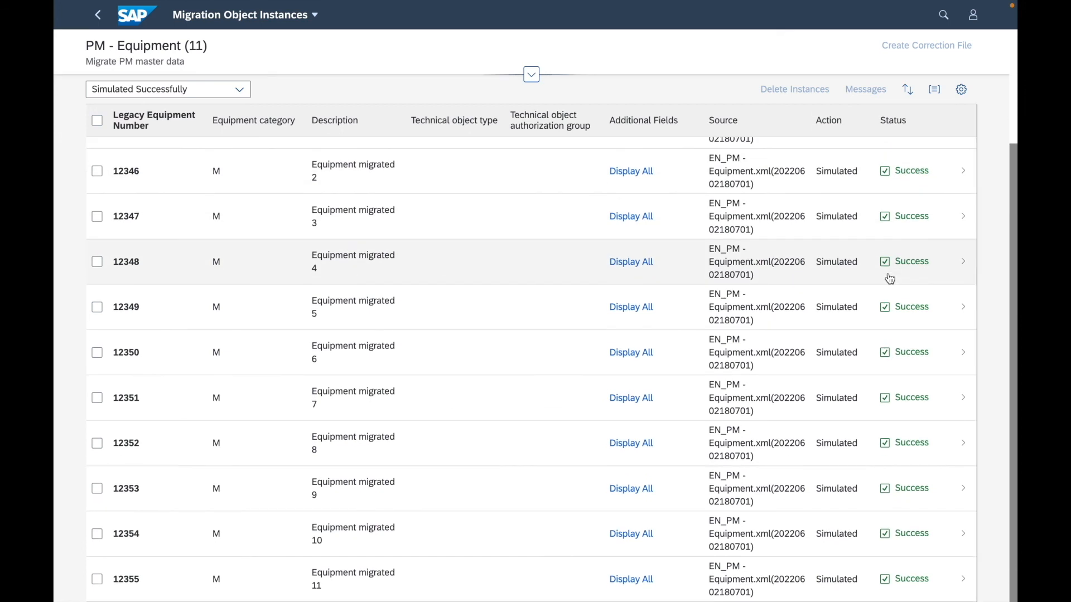
scroll(890, 281, up, 3)
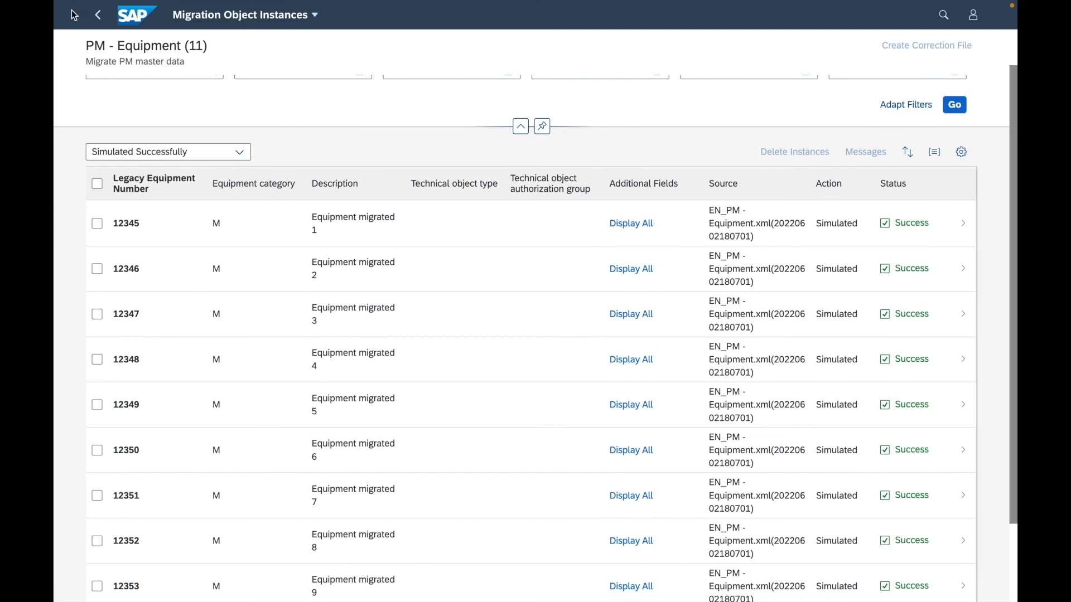
click(97, 14)
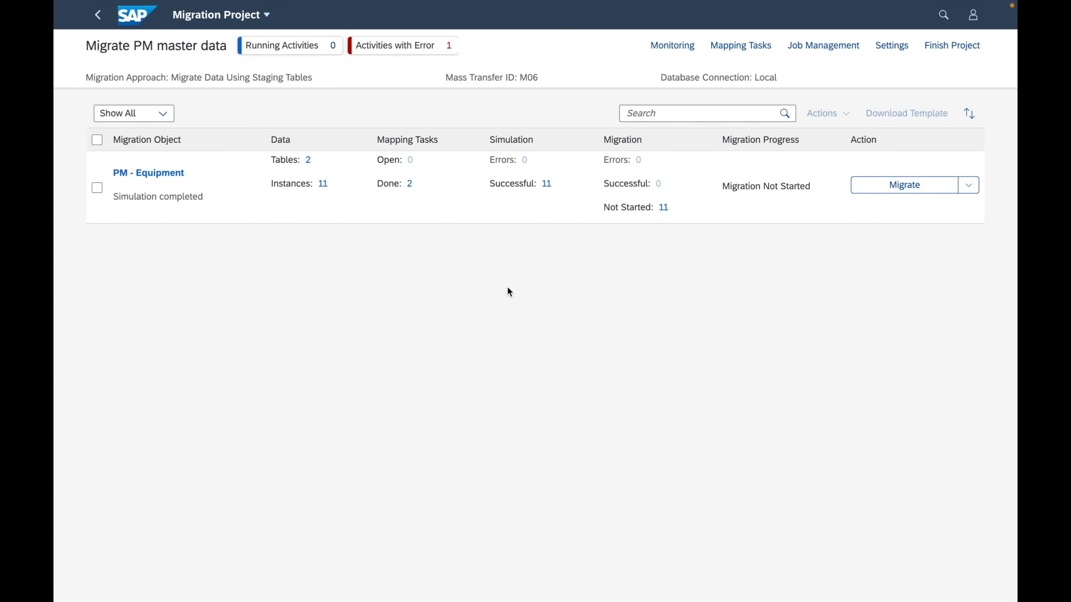
Migrate the PM - Equipment data, accepting the irreversible migration, and check the migration results in the project overview.
click(900, 193)
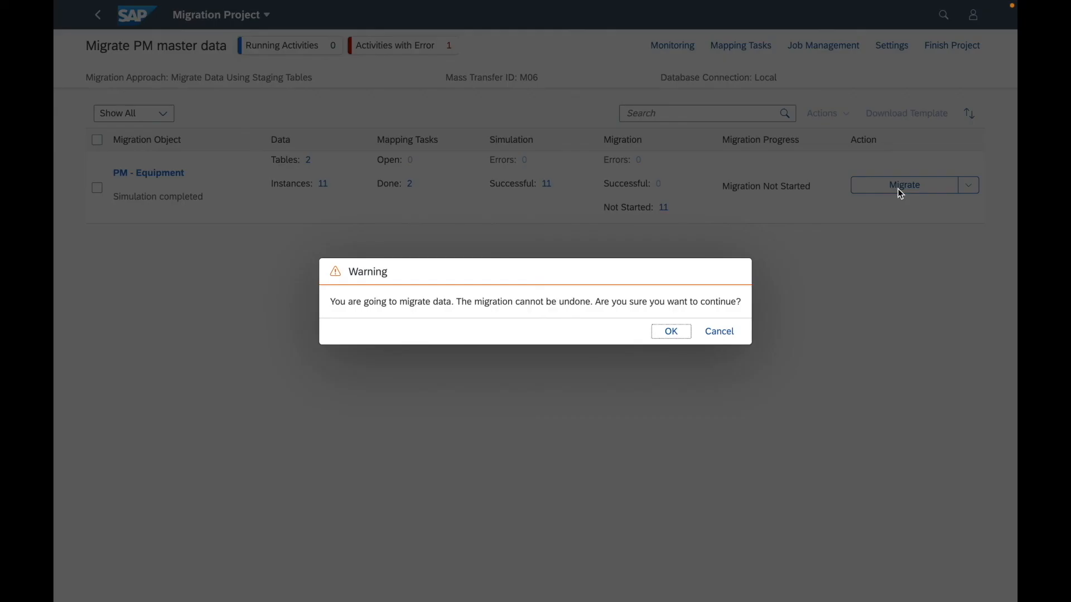
click(677, 333)
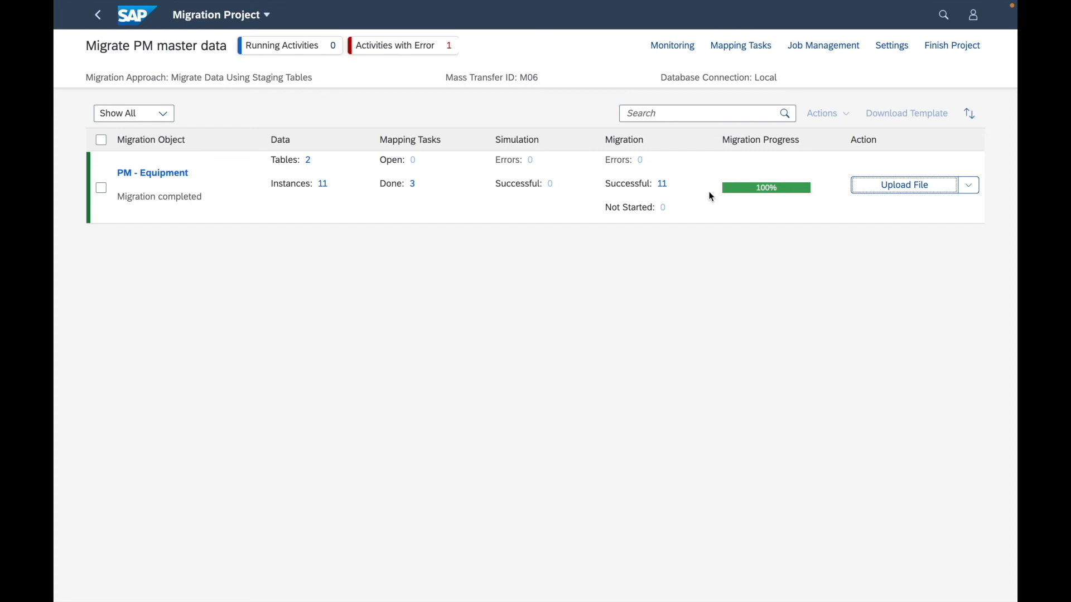
drag(644, 140, 605, 140)
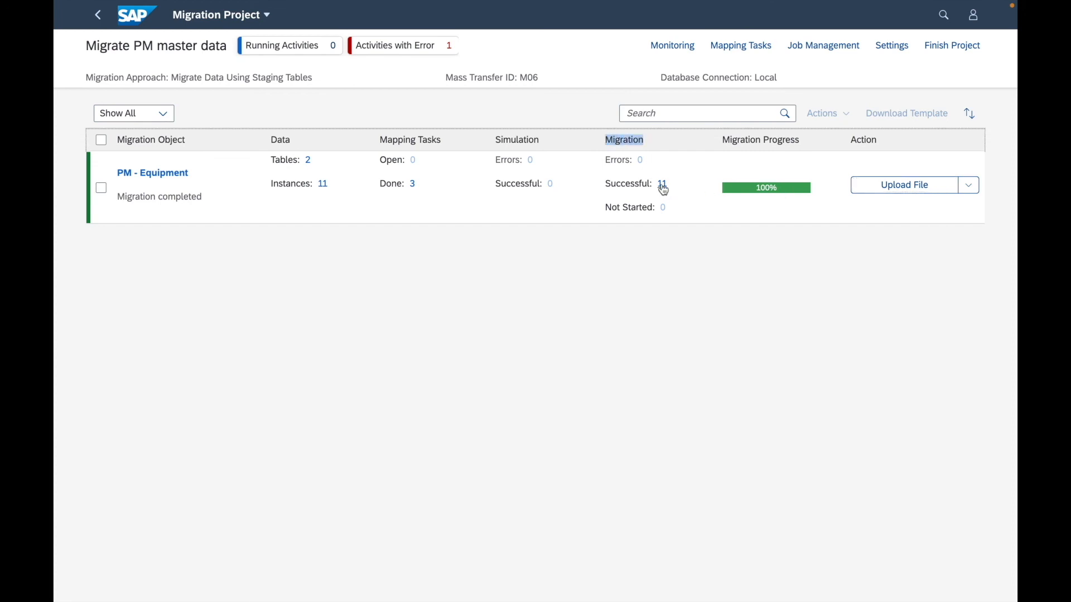
click(686, 188)
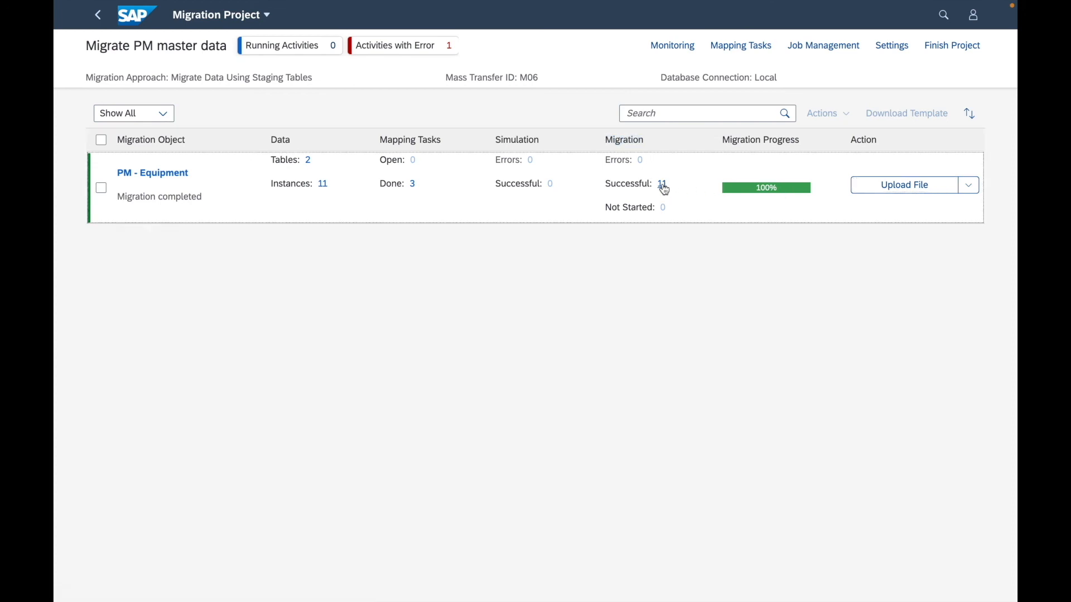
Review the statuses of the successfully migrated PM - Equipment instances and return to the project overview.
click(659, 184)
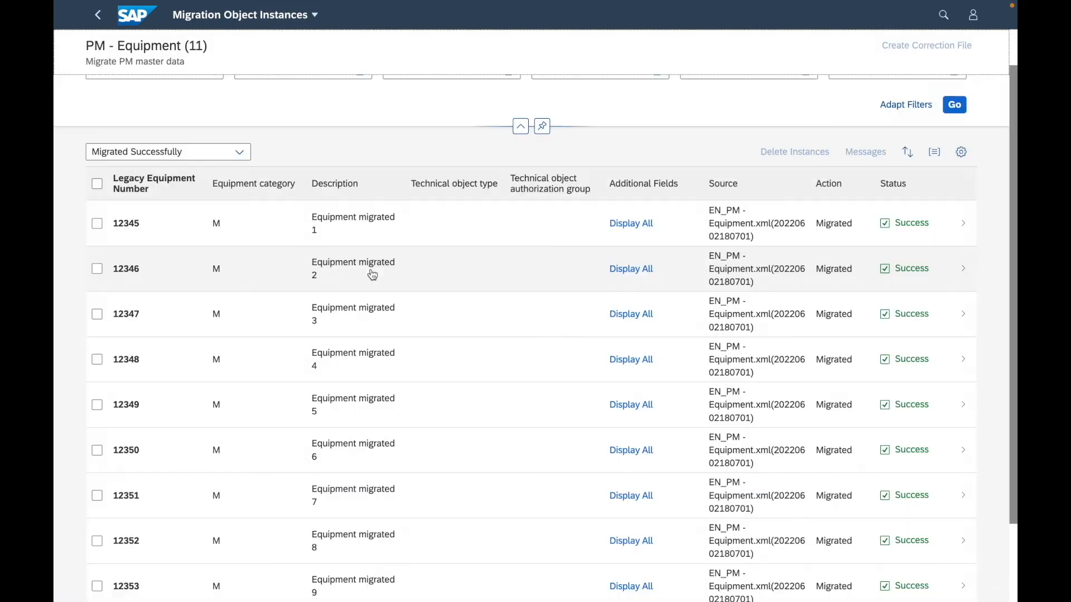
scroll(371, 276, down, 2)
scroll(372, 275, up, 3)
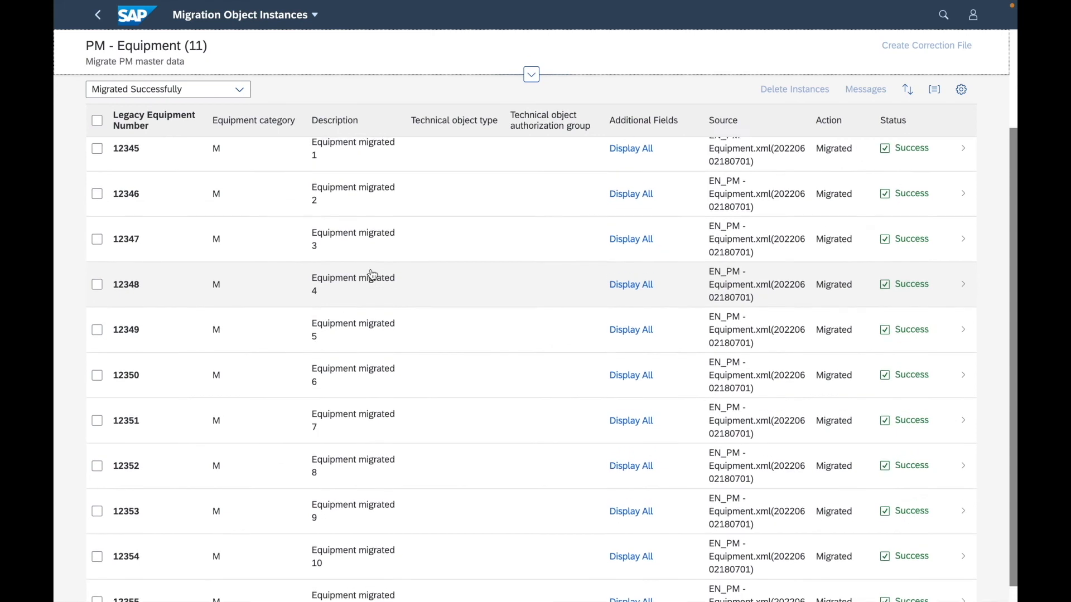
click(96, 20)
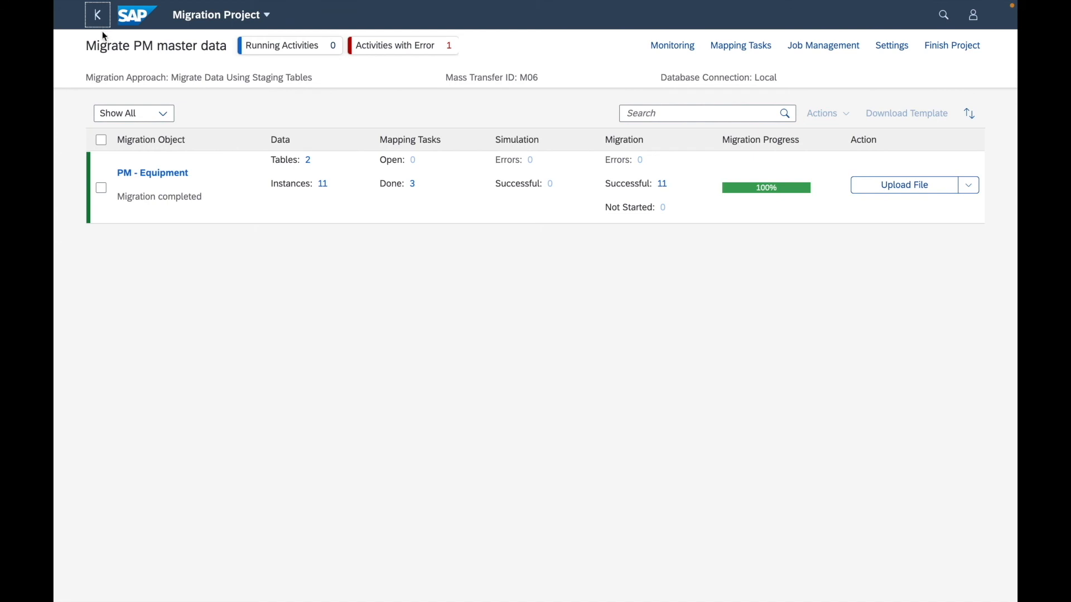
Return to the migration projects list and check the status of the Migrate PM master data project.
click(102, 26)
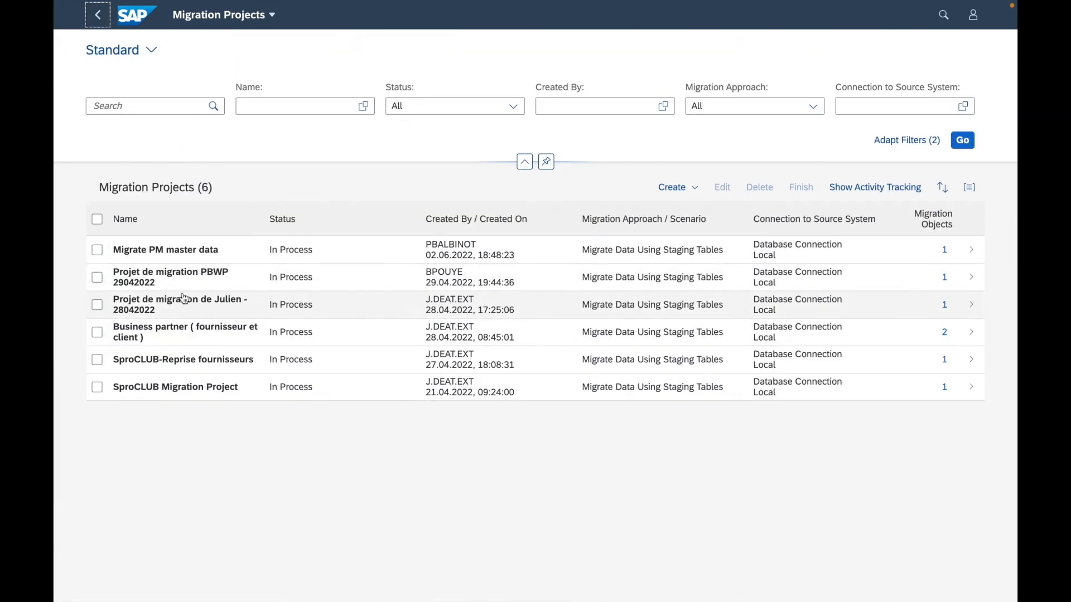
click(97, 250)
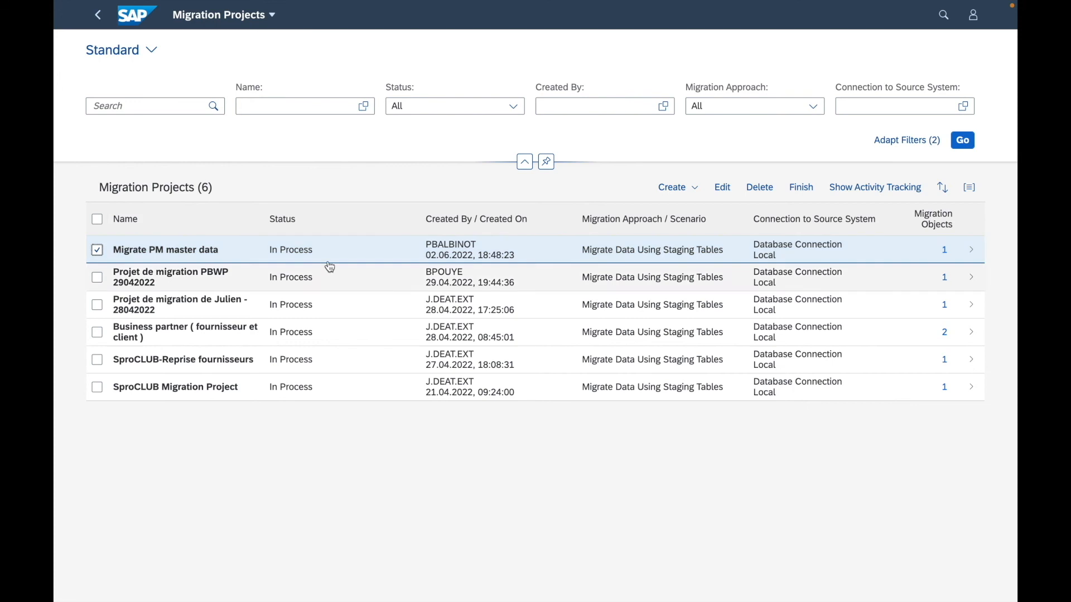
click(97, 251)
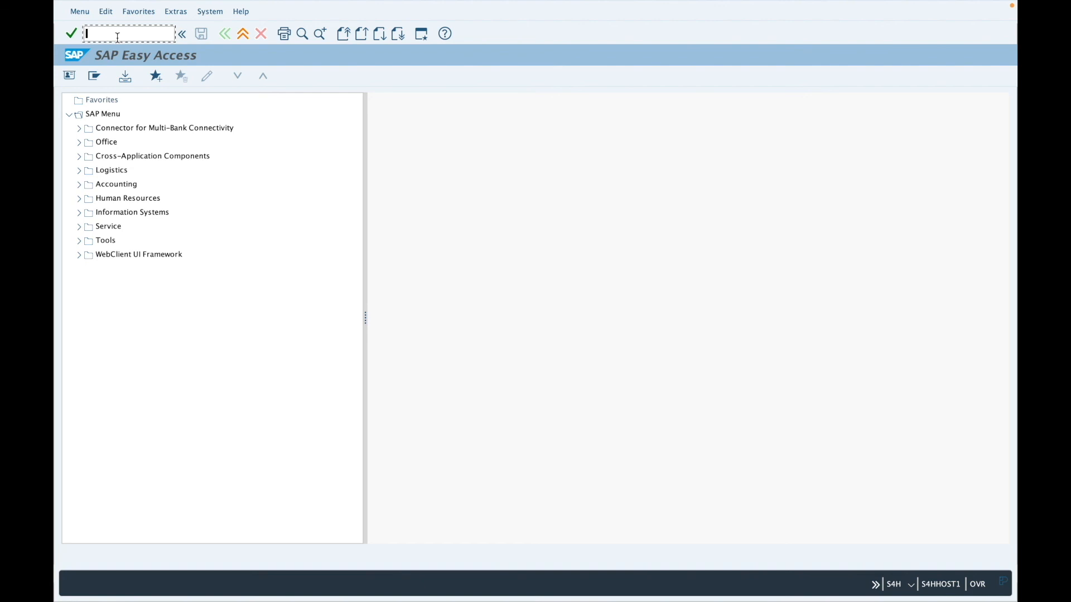
Switch to SAP Easy Access, run transaction ih08 and set the object description filter to *equipment*.
text(ih08)
key(Return)
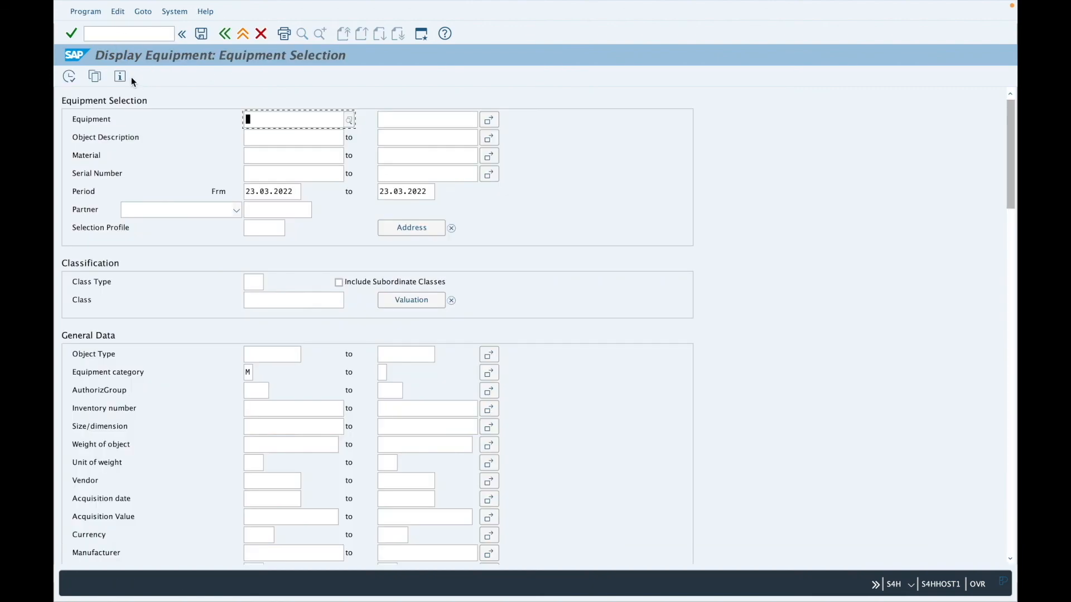
click(248, 137)
text(*equipment*)
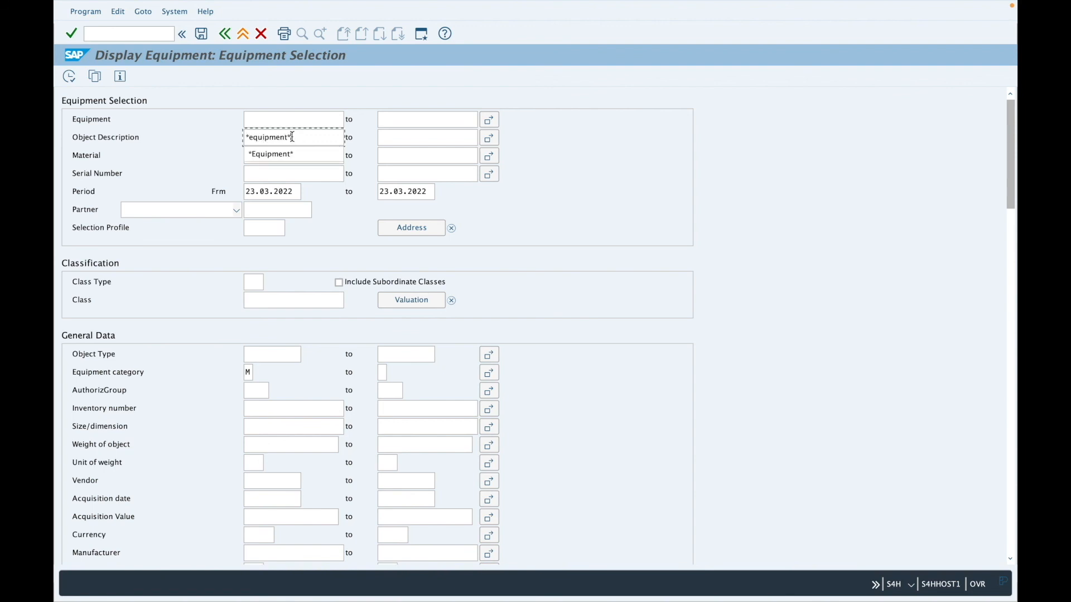
click(389, 141)
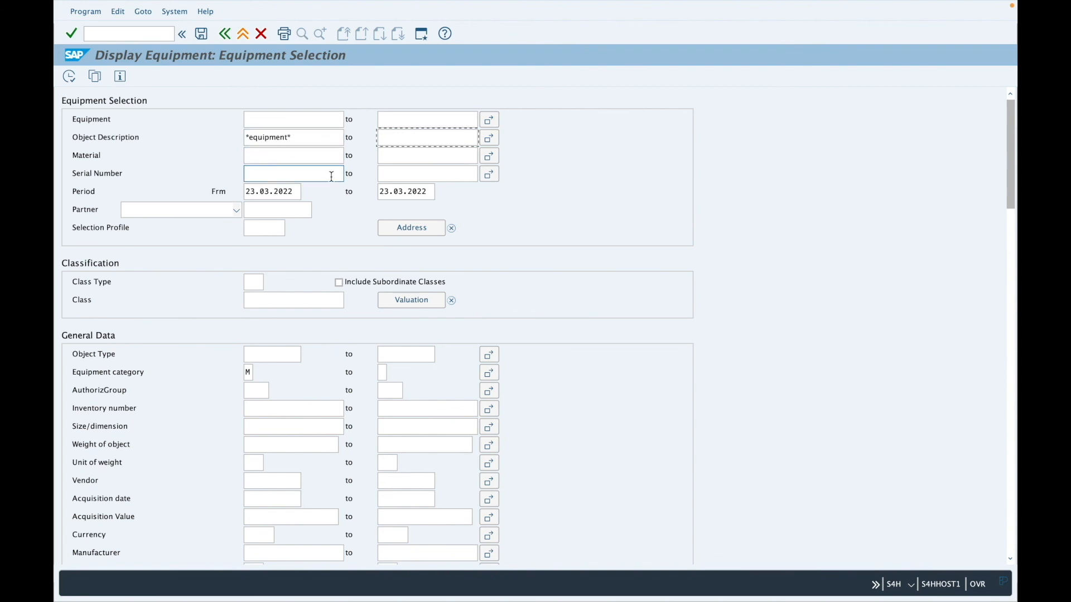
Clear the start and end dates of the selection period.
click(297, 192)
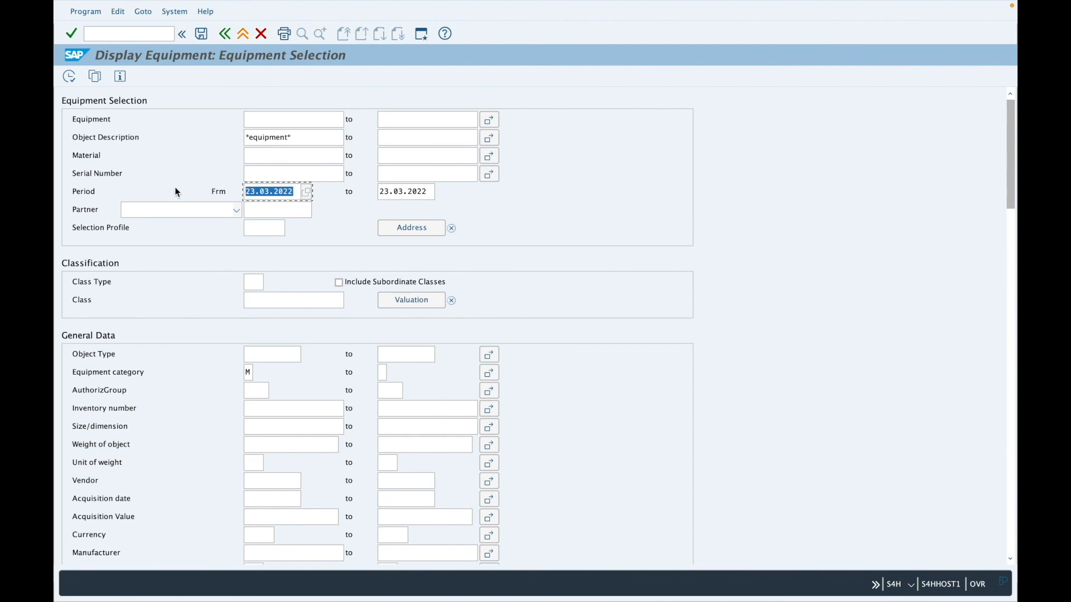
key(Delete)
click(401, 191)
key(Delete)
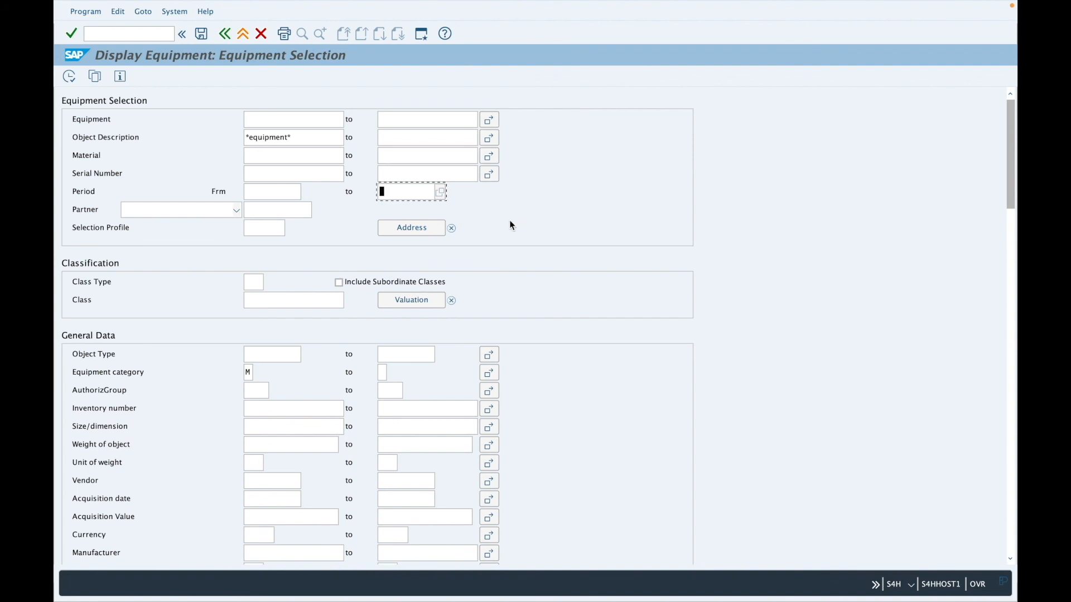
Check the remaining selection criteria and run the equipment selection with equipment category M.
click(248, 373)
scroll(439, 364, down, 5)
scroll(440, 365, down, 12)
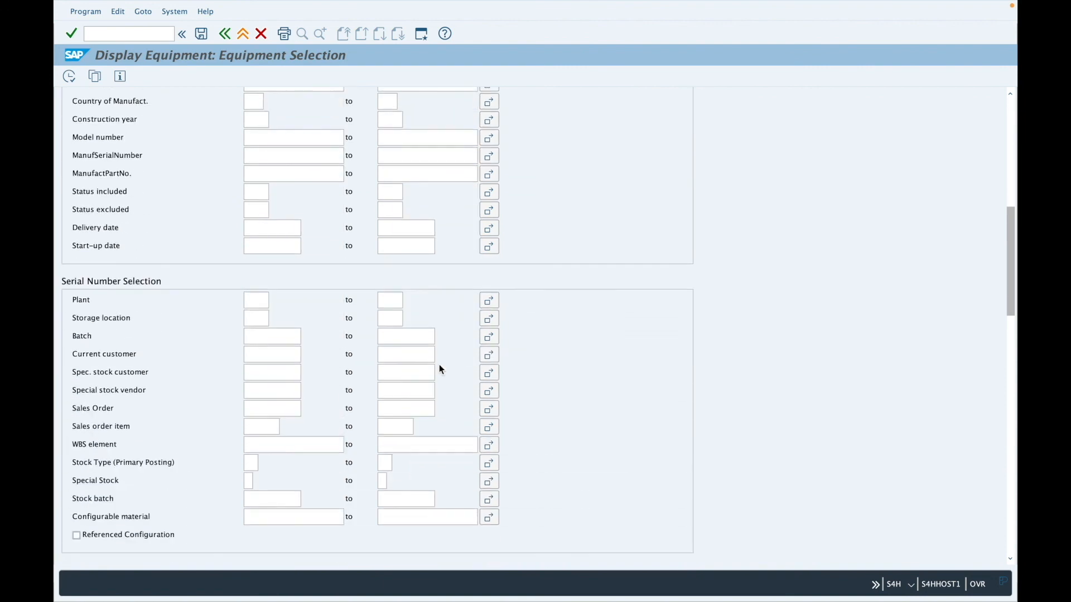
scroll(440, 365, down, 16)
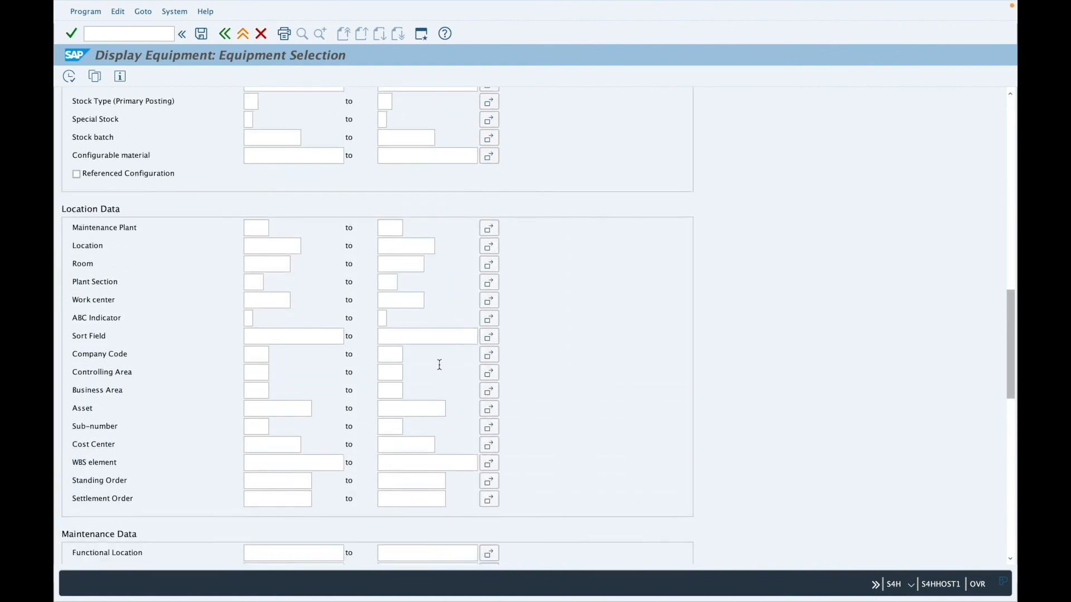
scroll(439, 365, down, 7)
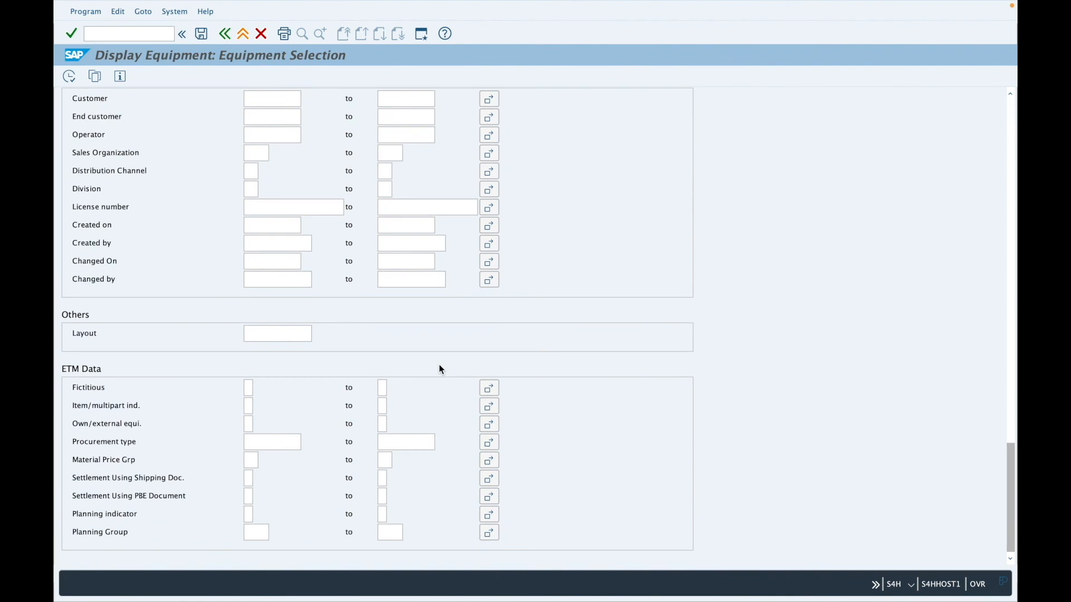
scroll(440, 369, up, 20)
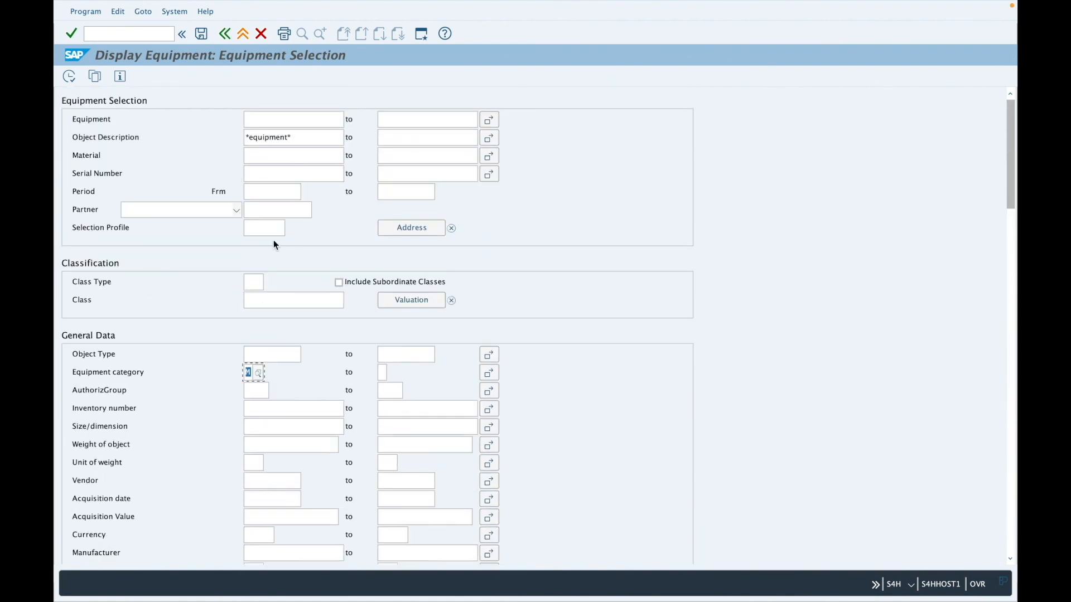
click(72, 83)
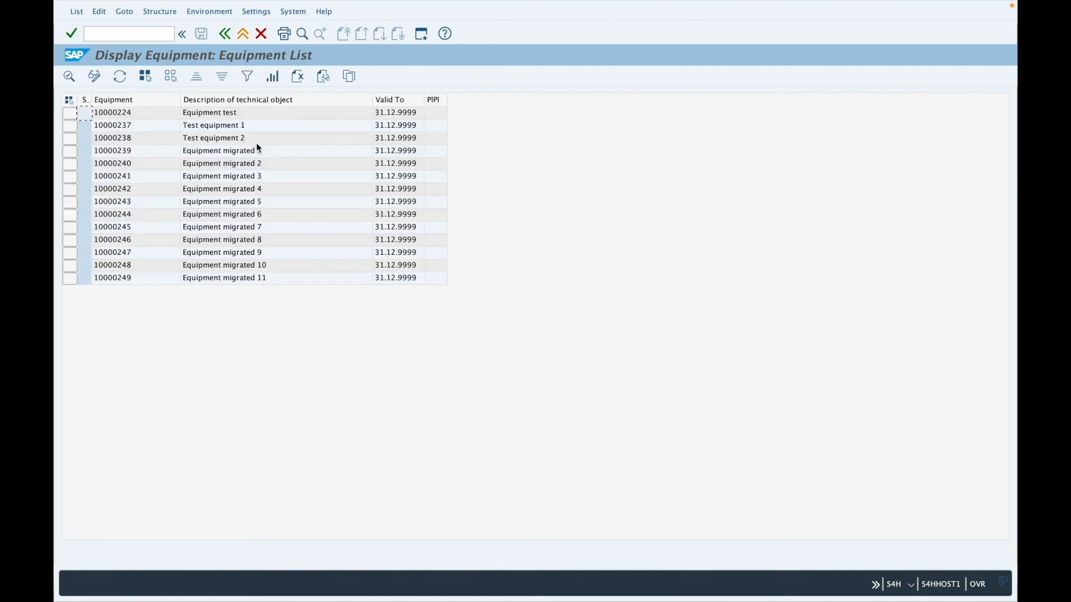
Compare the test equipment entries with the migrated ones and highlight the rows Equipment migrated 1 through Equipment migrated 11.
click(69, 153)
click(209, 112)
click(207, 124)
click(220, 141)
click(216, 123)
click(222, 141)
drag(67, 153, 77, 197)
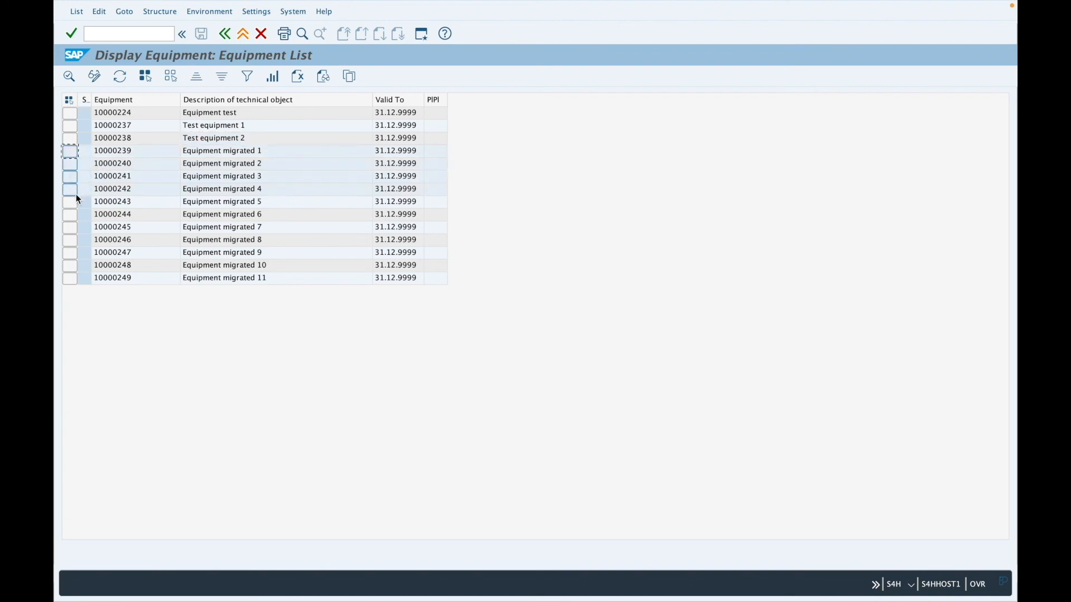
drag(77, 248, 71, 281)
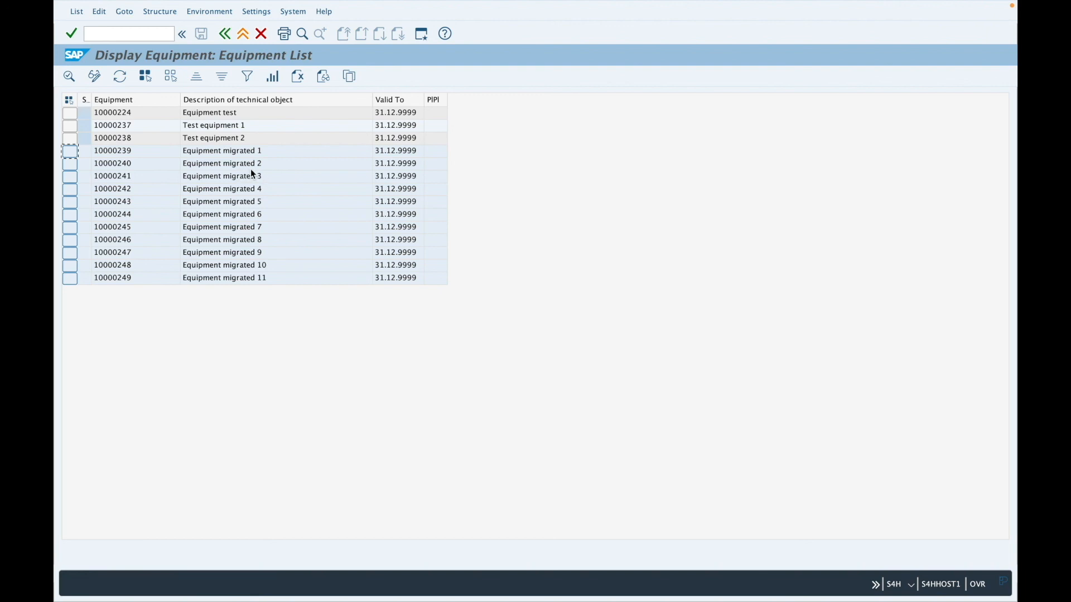
Open the Equipment migrated 1 record and examine its valid-from date and general data.
click(235, 154)
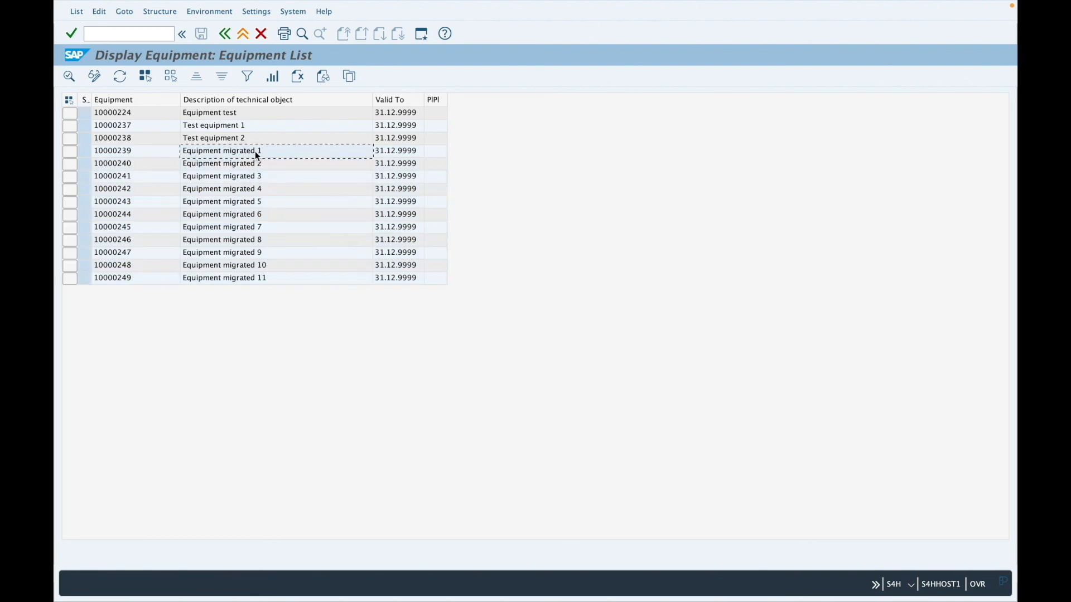
click(128, 153)
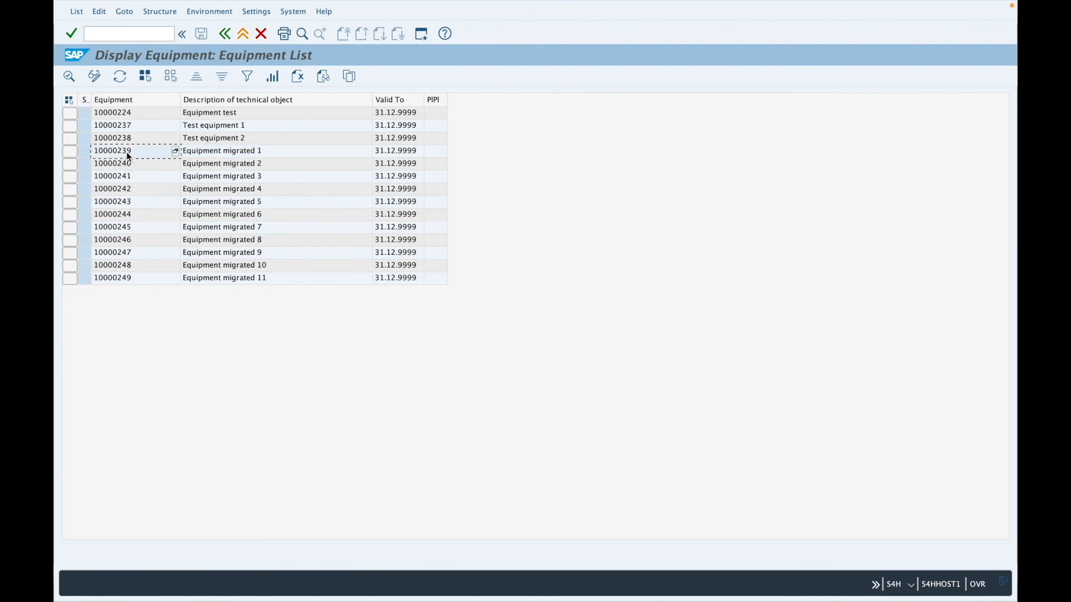
double_click(191, 153)
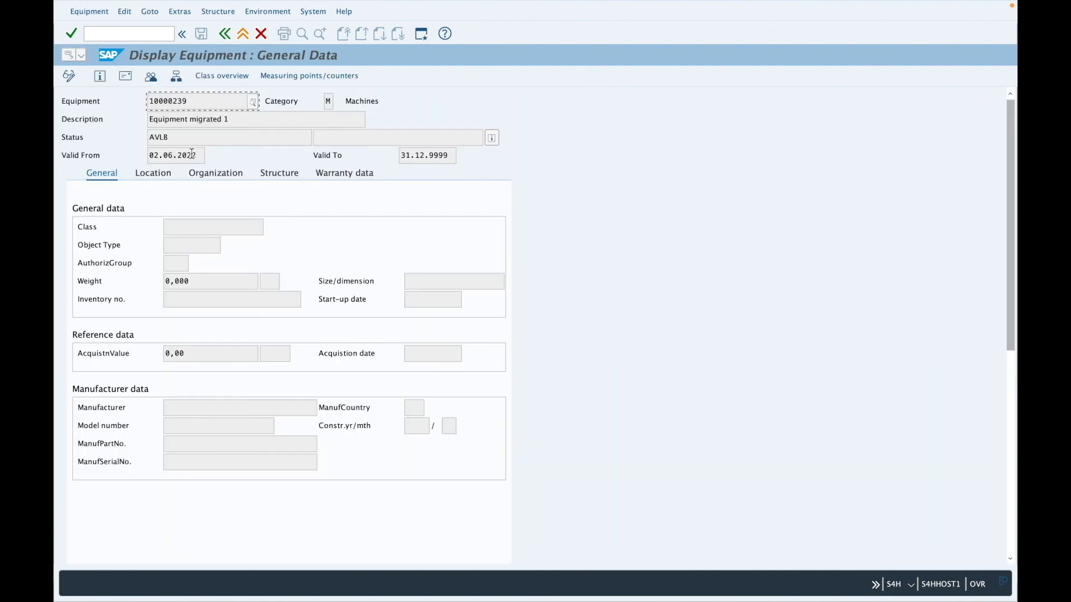
drag(199, 155, 149, 159)
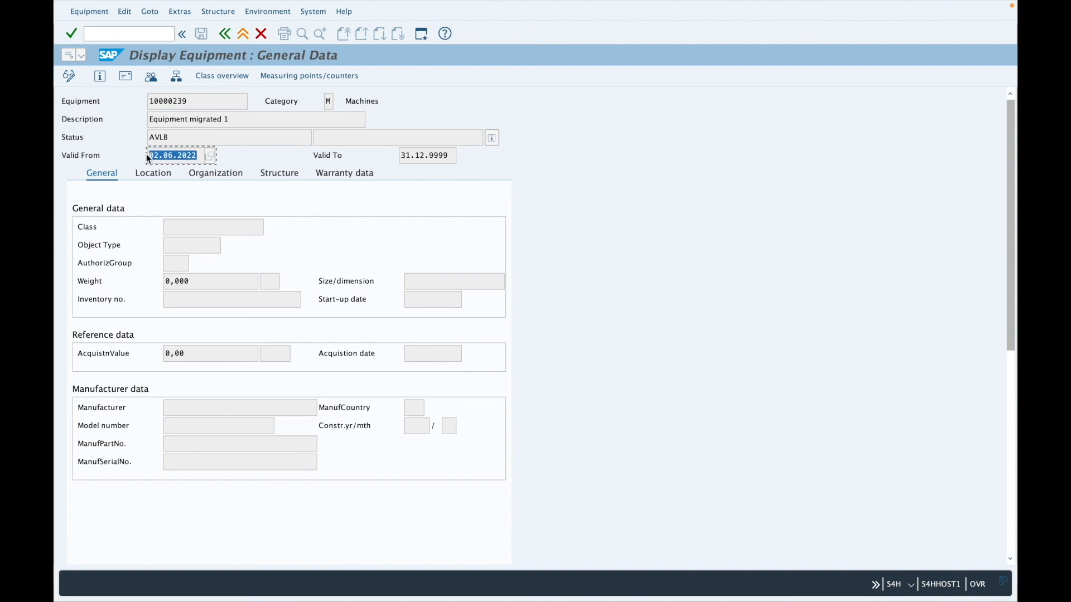
click(183, 155)
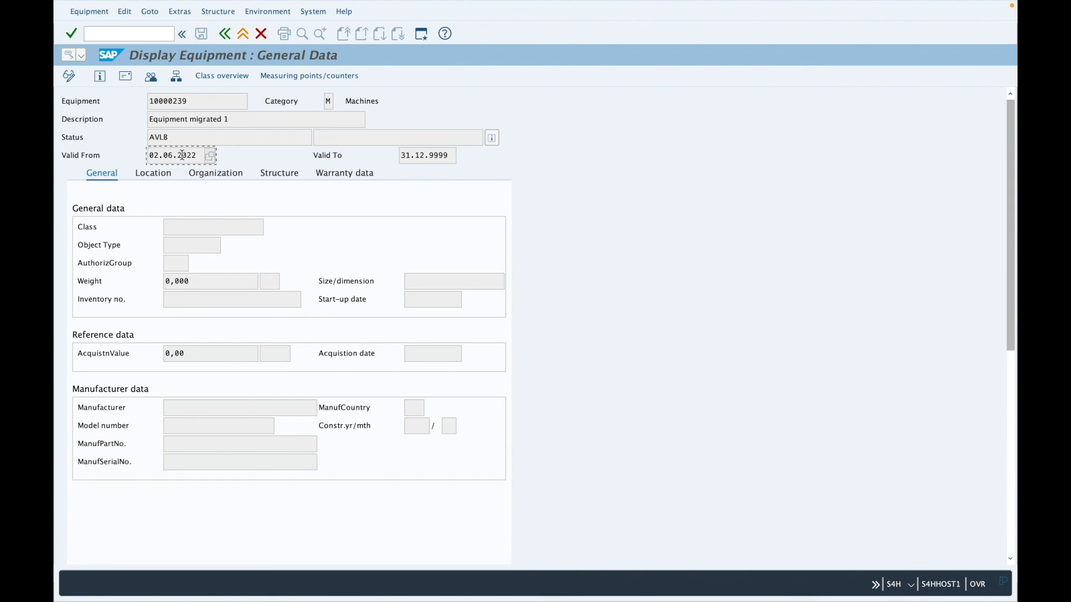
scroll(269, 134, down, 3)
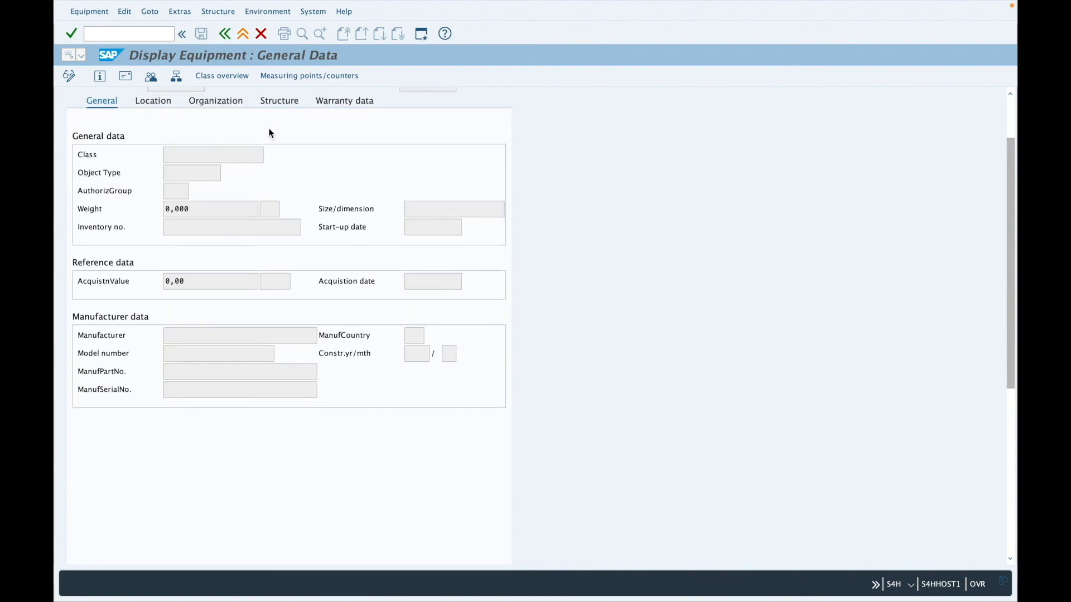
scroll(270, 134, up, 3)
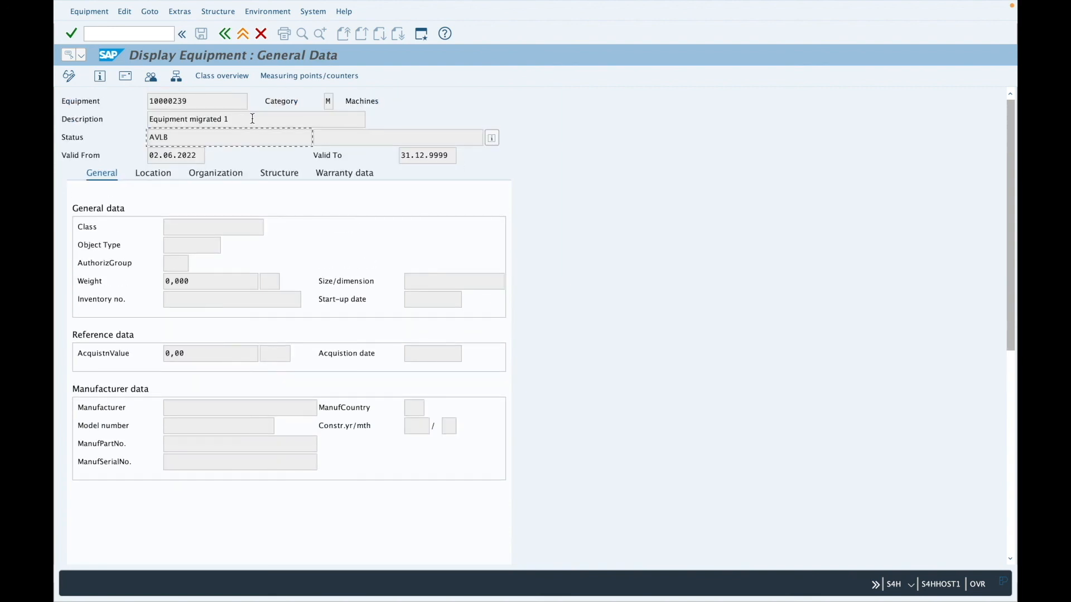
Examine the equipment's description, number and category, view its location and organization data, and return to the general data.
drag(252, 119, 149, 117)
double_click(199, 99)
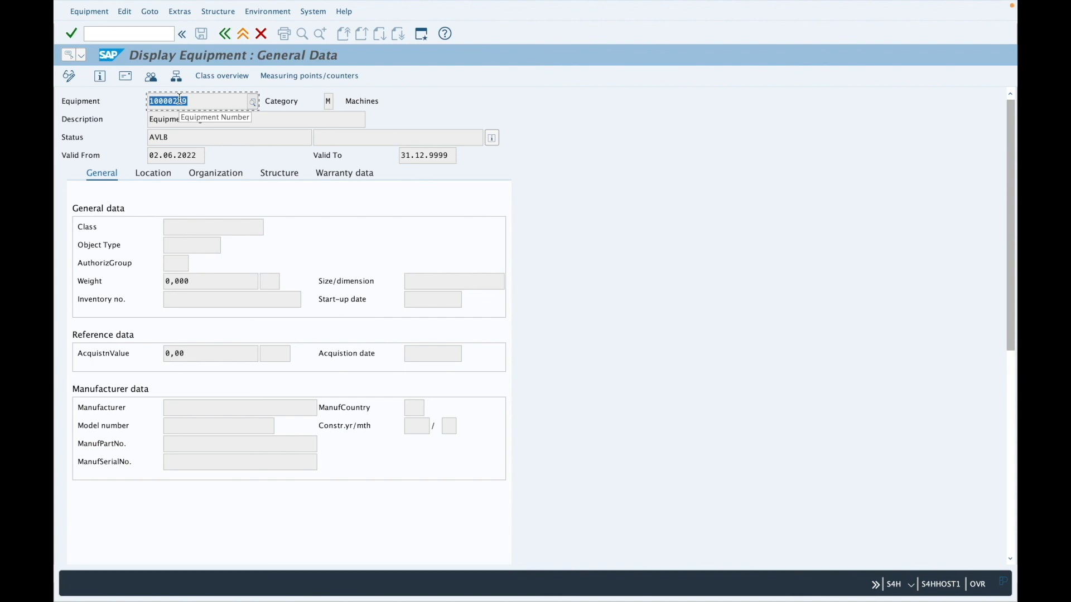
click(329, 101)
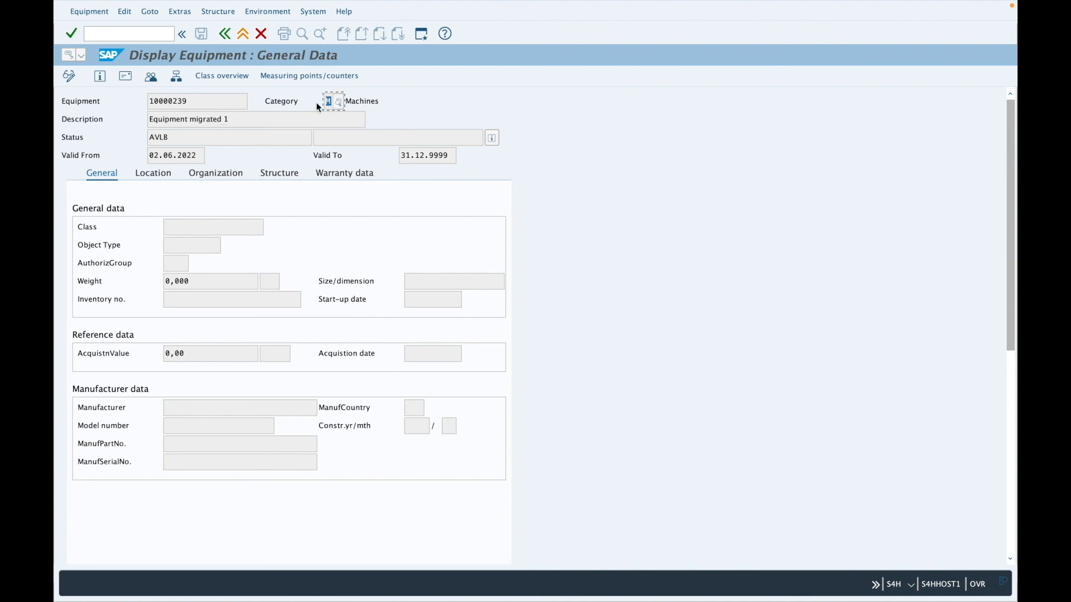
click(170, 175)
click(206, 175)
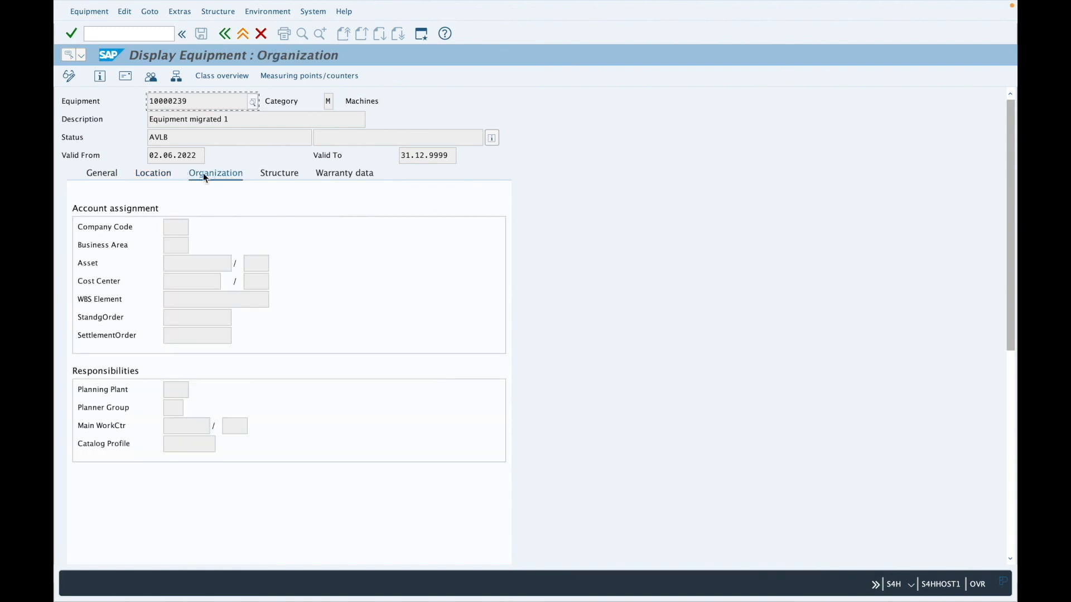
click(120, 176)
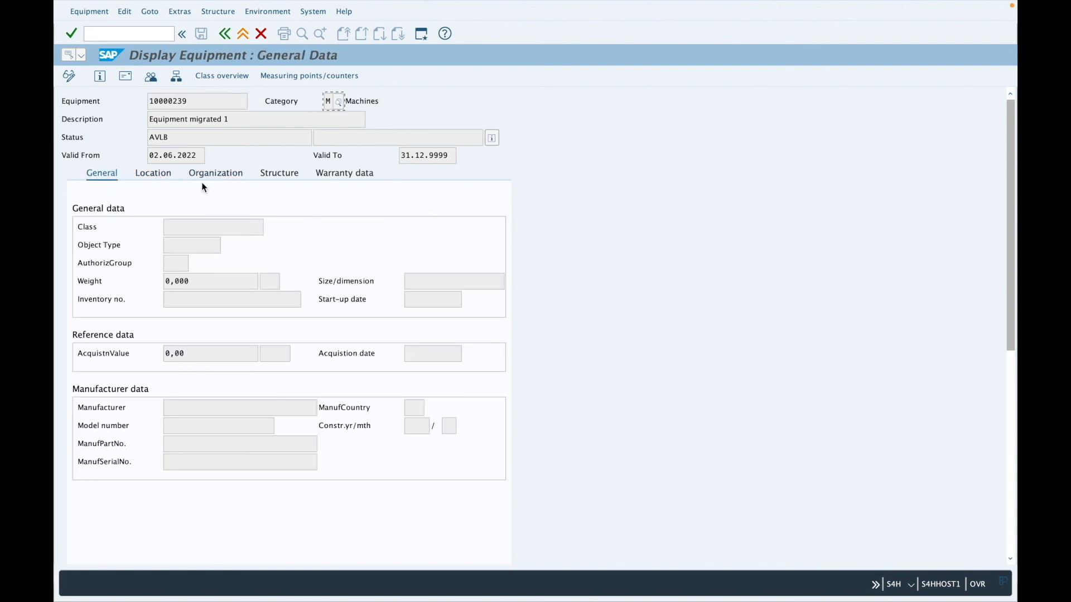